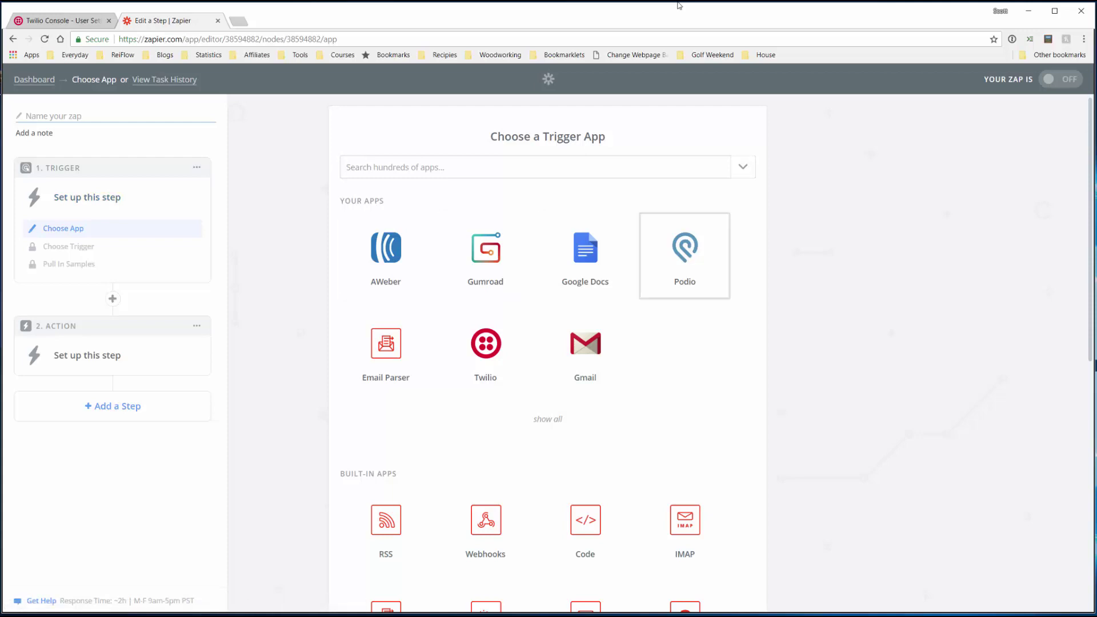
# Search for Podio and select it as the zap's trigger app
pyautogui.write('Podio')
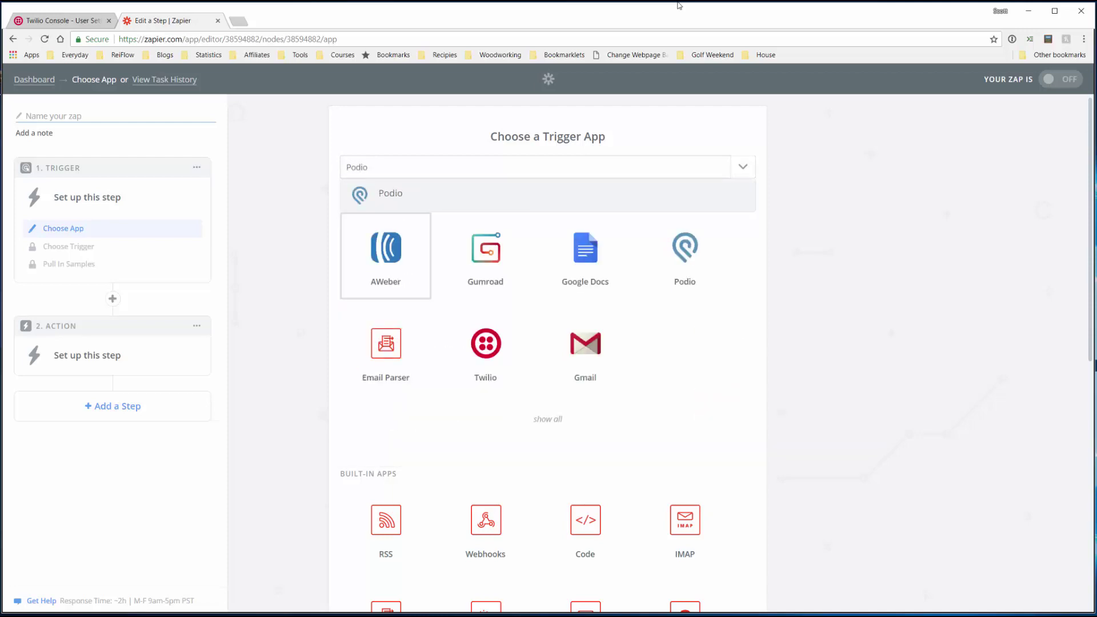
pyautogui.press('Return')
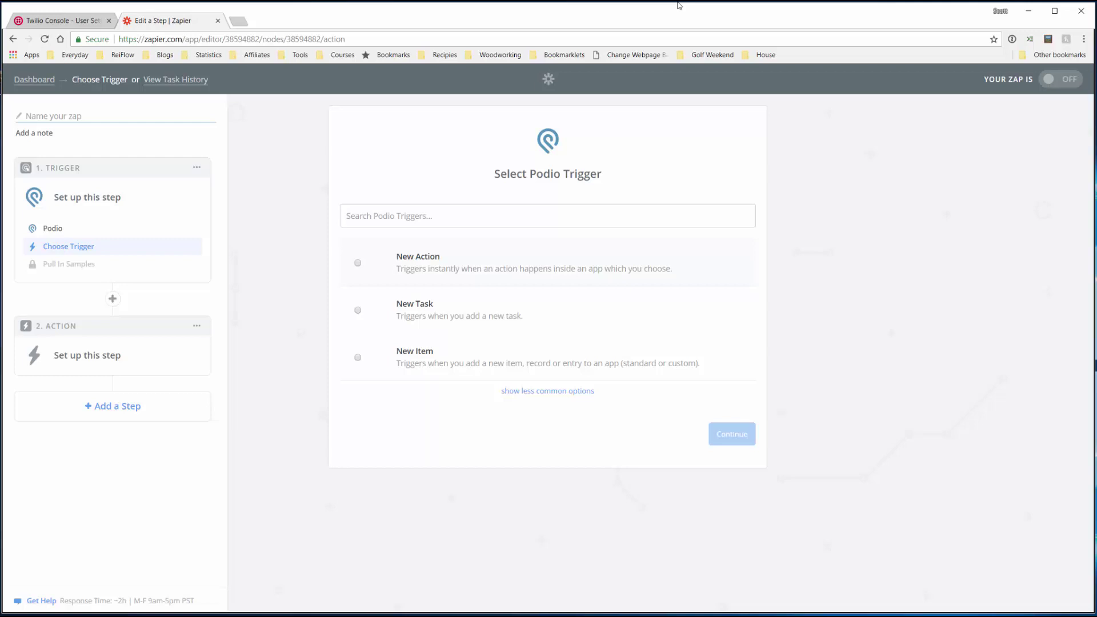
# Choose New Action as the Podio trigger and save the choice
pyautogui.press('Down')
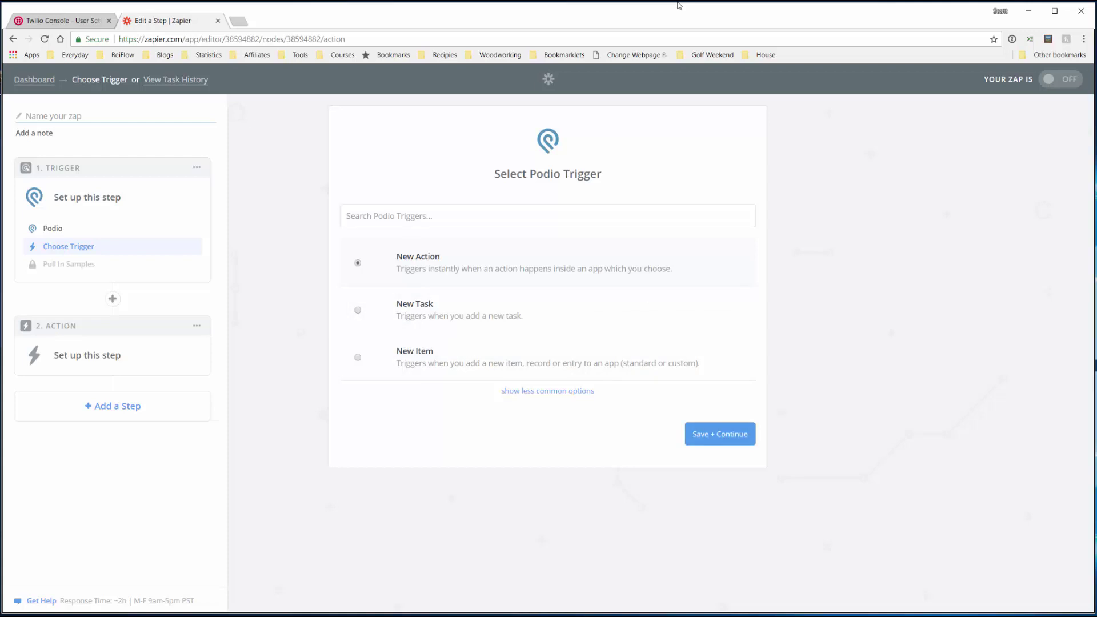
pyautogui.press('Return')
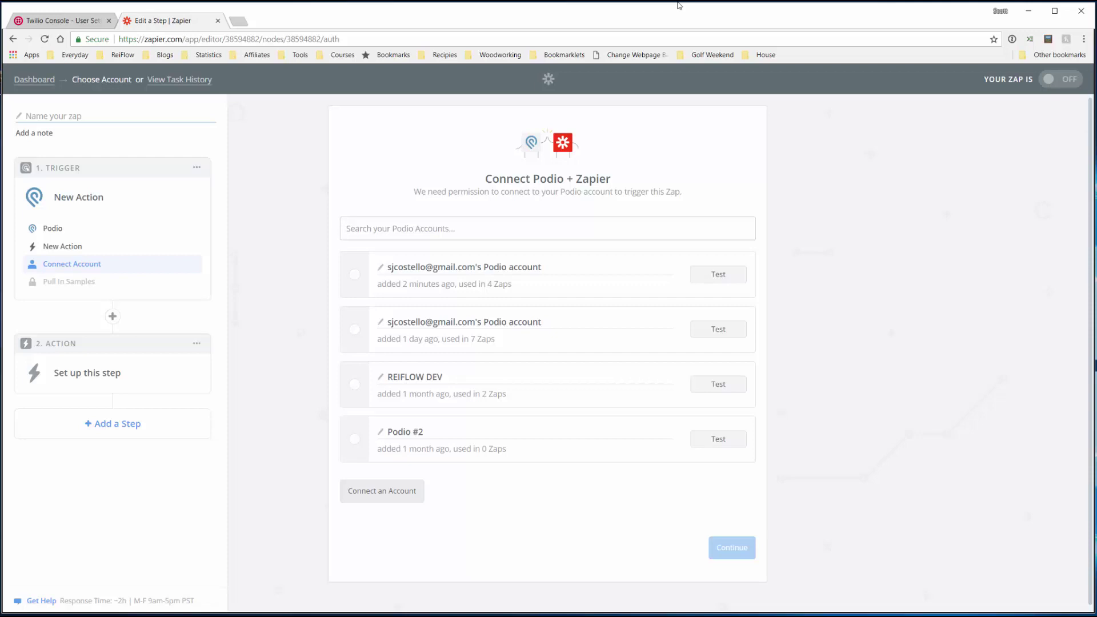
# Connect a new Podio account by signing in with saved credentials in the login popup
pyautogui.click(382, 491)
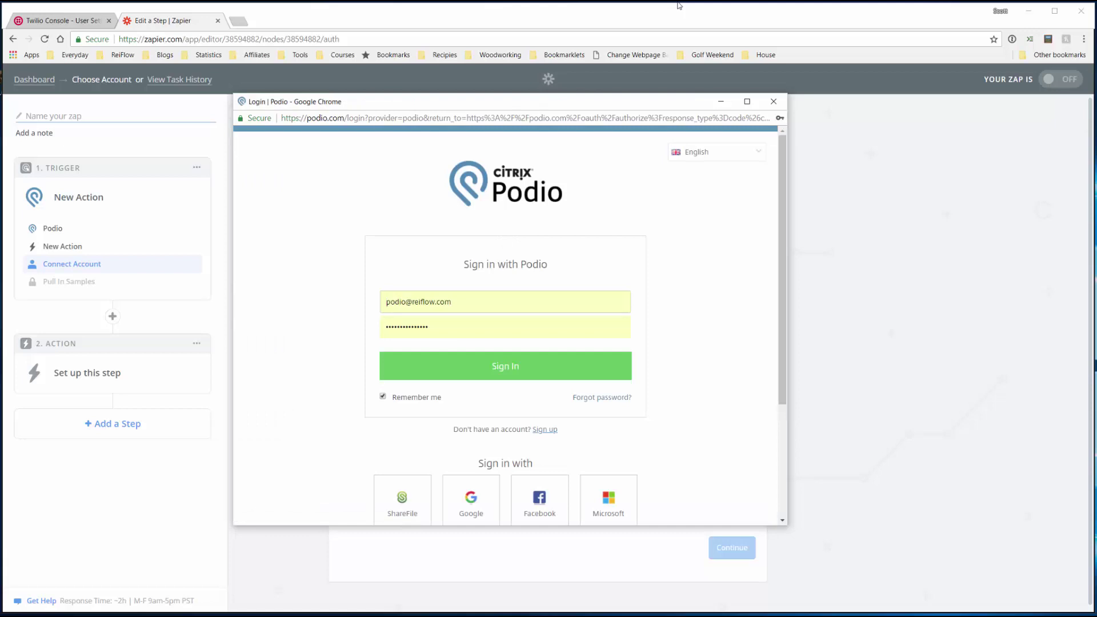
pyautogui.press('Down')
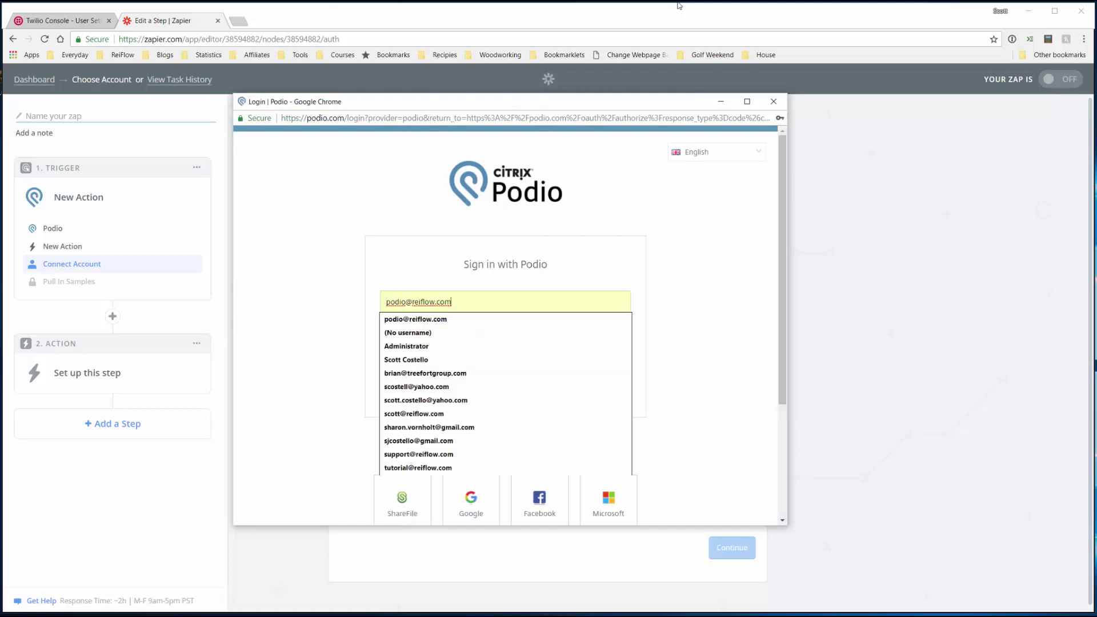
pyautogui.press('Return')
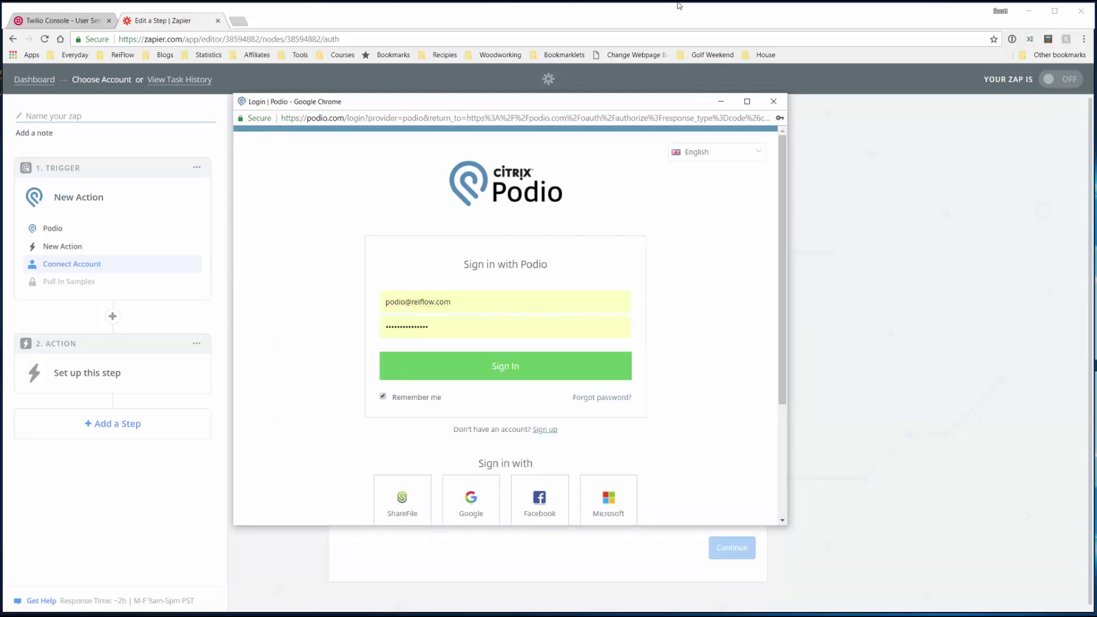
pyautogui.press('Down')
pyautogui.press('Down')
pyautogui.press('Down')
pyautogui.press('Down')
pyautogui.press('Down')
pyautogui.press('Down')
pyautogui.press('Down')
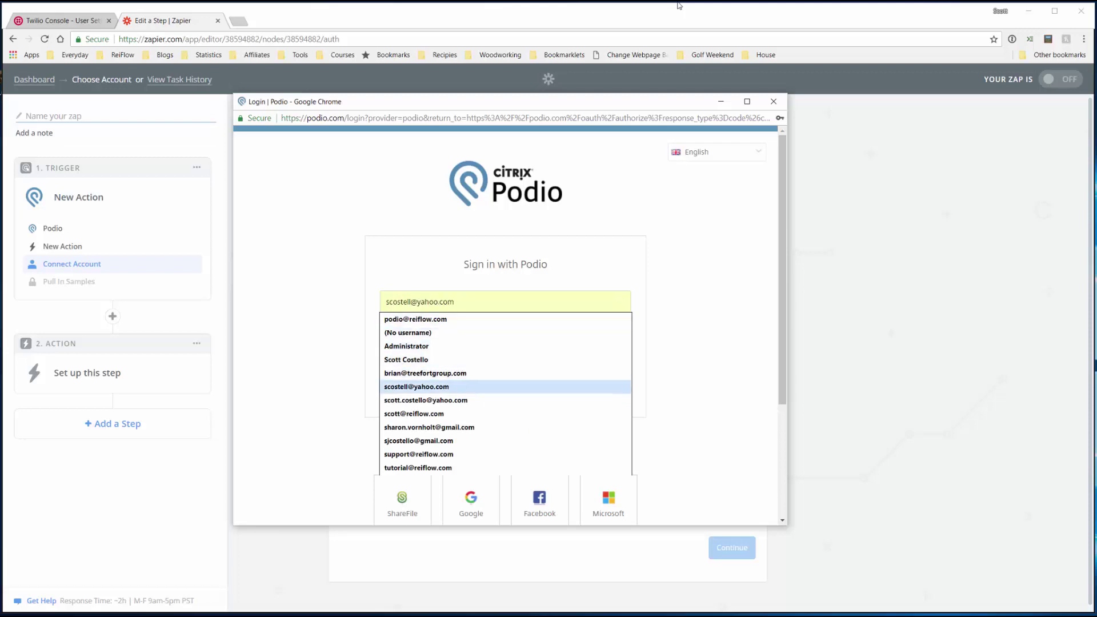
pyautogui.press('Return')
pyautogui.press('Return')
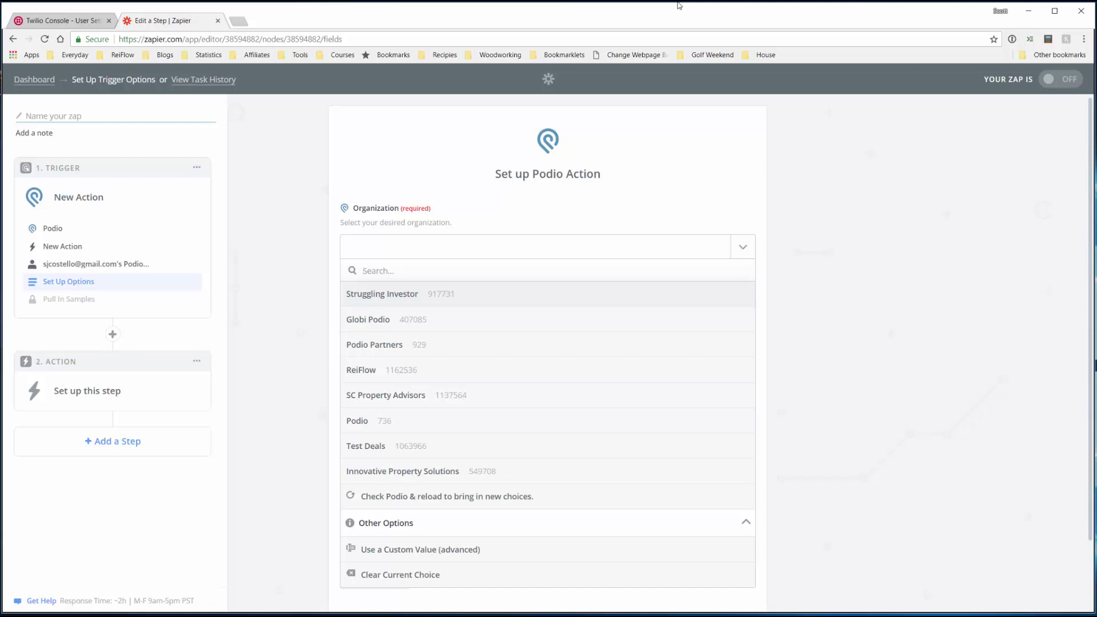
# Set the organization to Struggling Investor and the workspace to Wholesaling
pyautogui.press('Return')
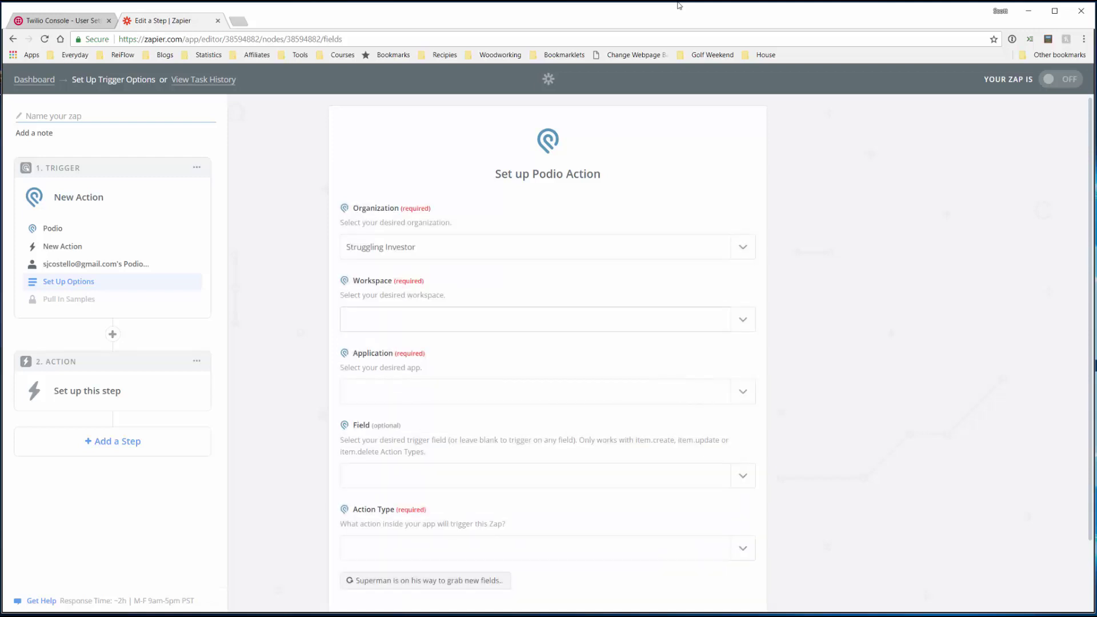
pyautogui.press('Tab')
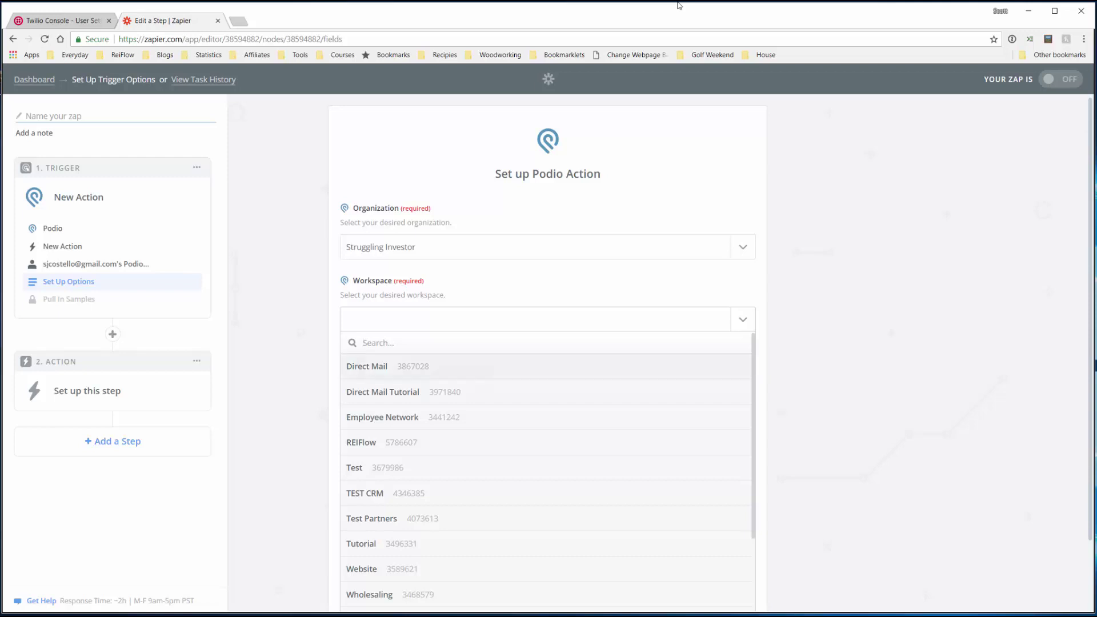
pyautogui.press('Down')
pyautogui.press('Down')
pyautogui.press('Down')
pyautogui.press('Down')
pyautogui.press('Down')
pyautogui.press('Down')
pyautogui.press('Down')
pyautogui.press('Down')
pyautogui.press('Down')
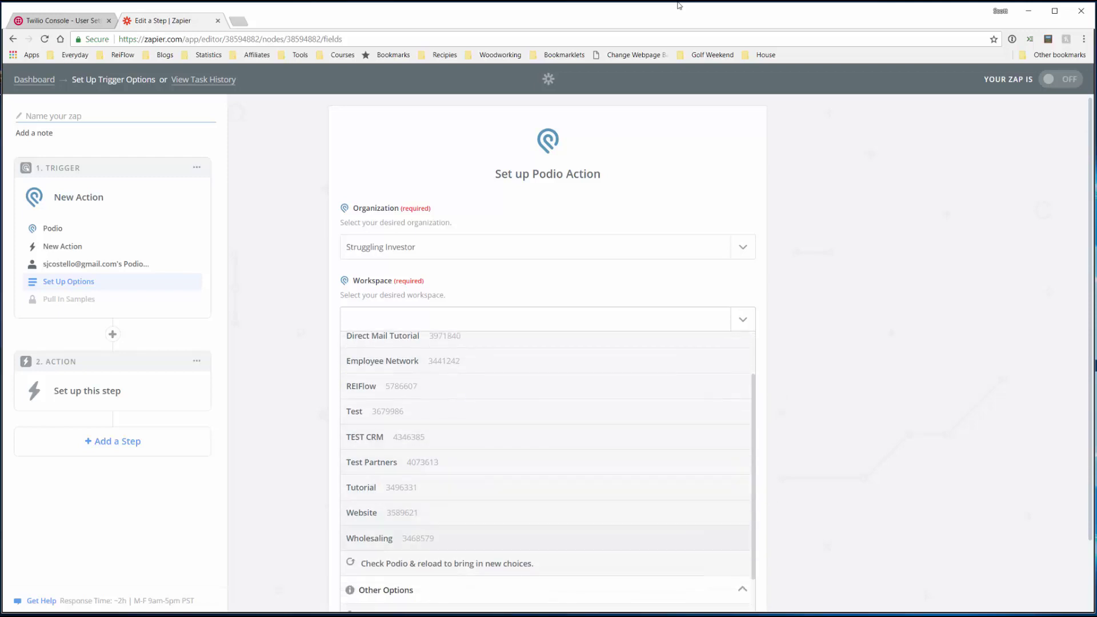
pyautogui.press('Return')
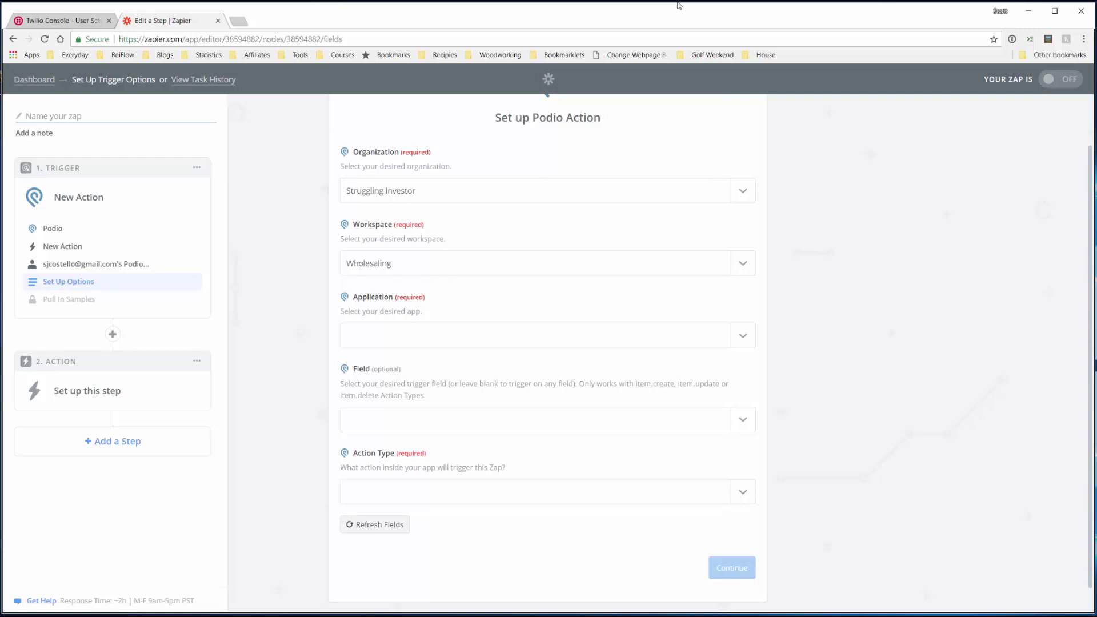
# Set the application to SMS and the action type to Item.Create, then continue
pyautogui.press('Tab')
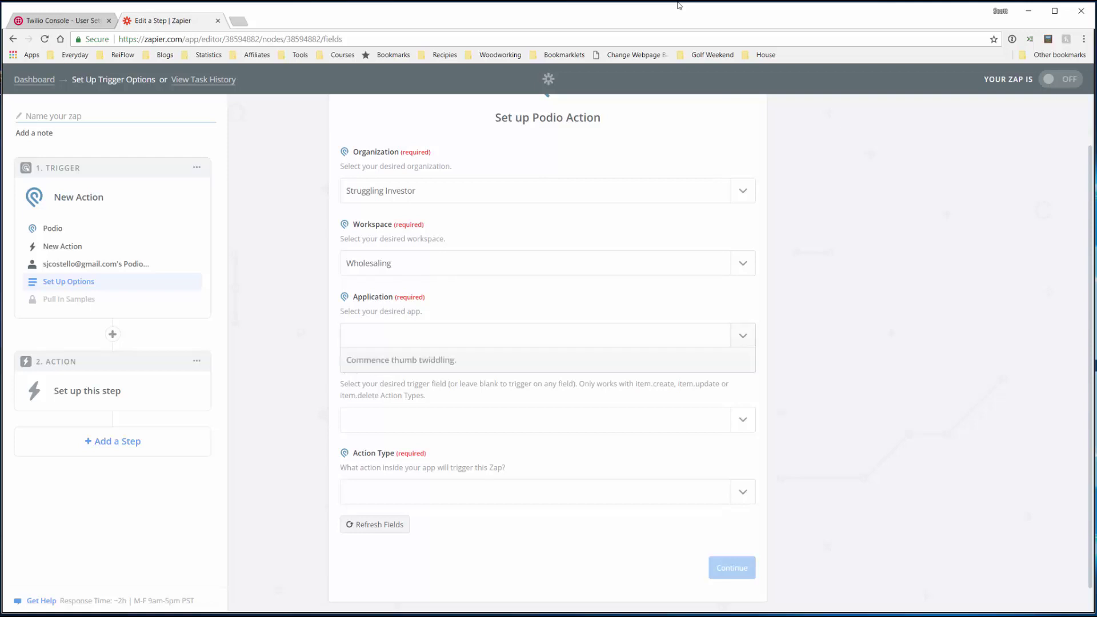
pyautogui.press('Down')
pyautogui.press('Down')
pyautogui.press('Down')
pyautogui.press('Down')
pyautogui.press('Down')
pyautogui.press('Down')
pyautogui.press('Down')
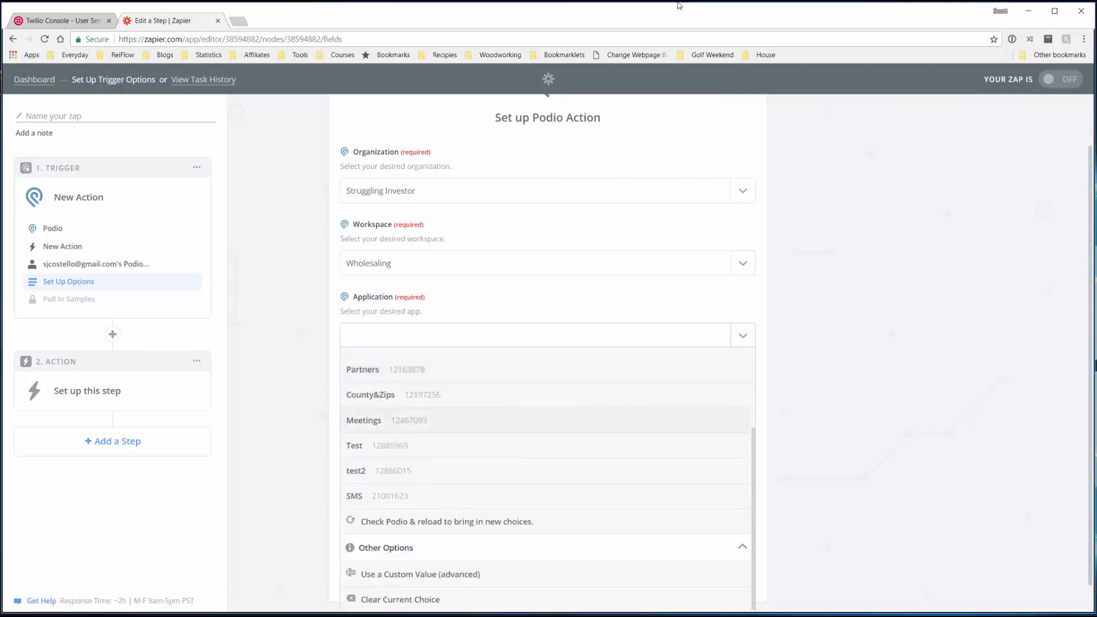
pyautogui.press('Down')
pyautogui.press('Down')
pyautogui.press('Down')
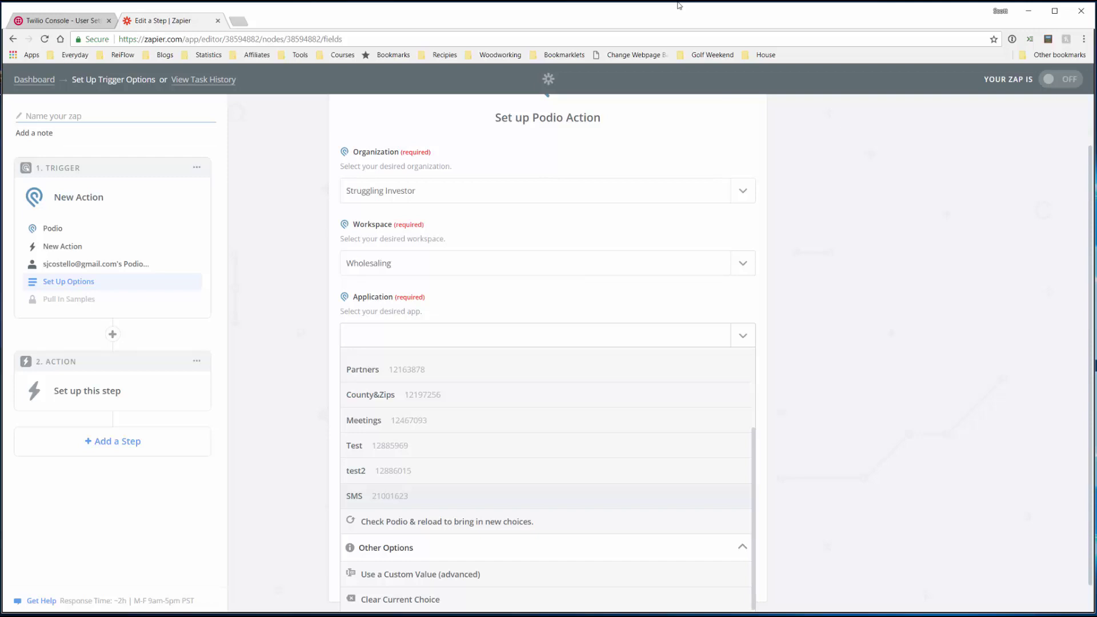
pyautogui.press('Return')
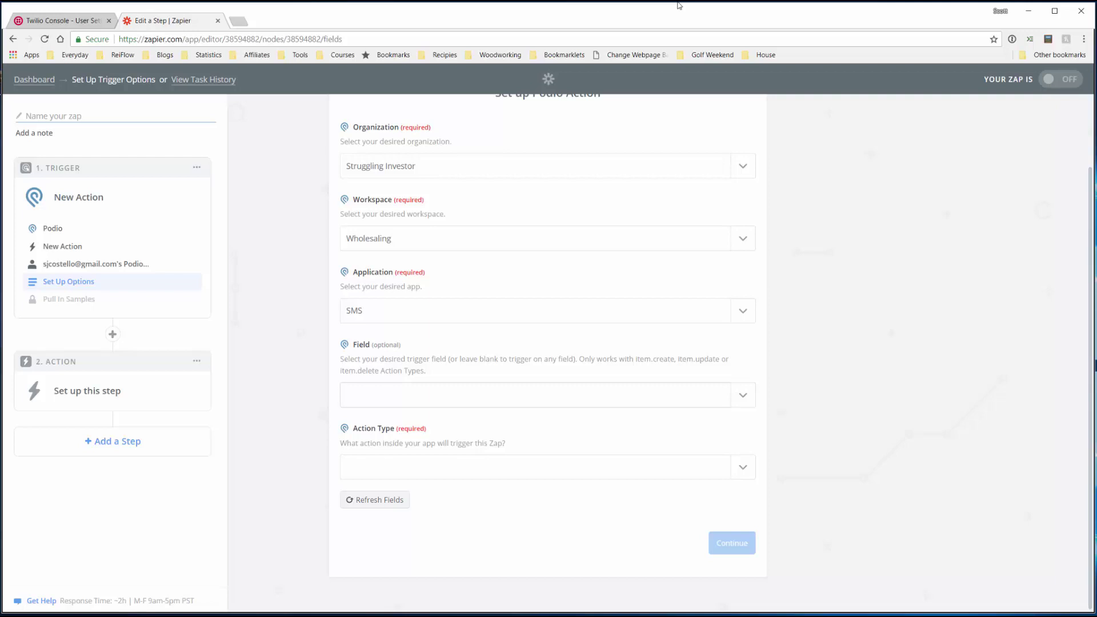
pyautogui.press('Return')
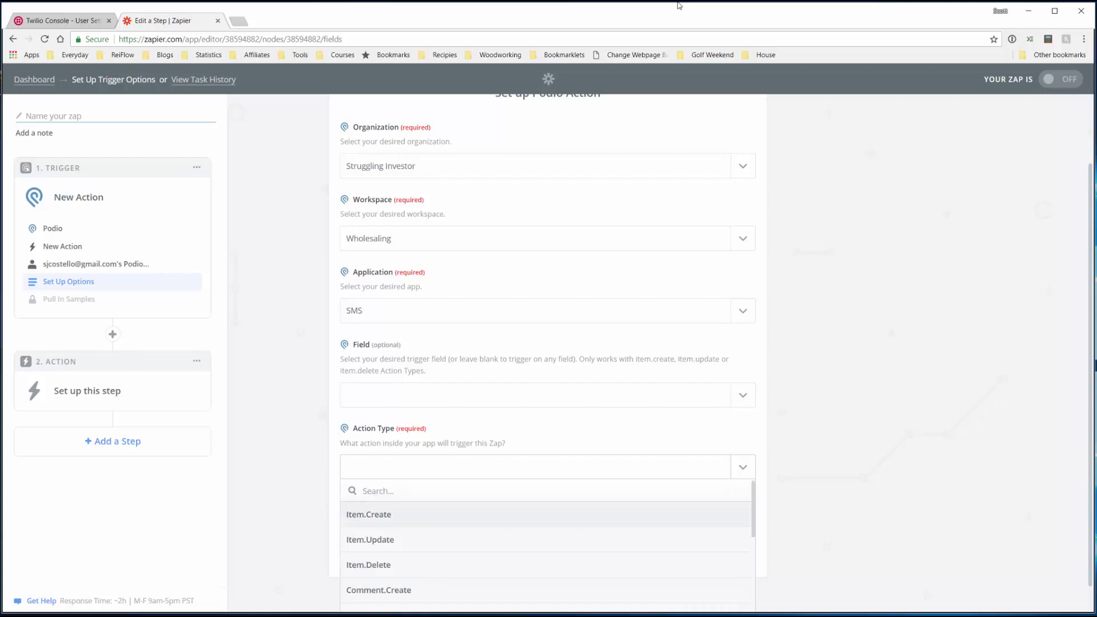
pyautogui.press('Return')
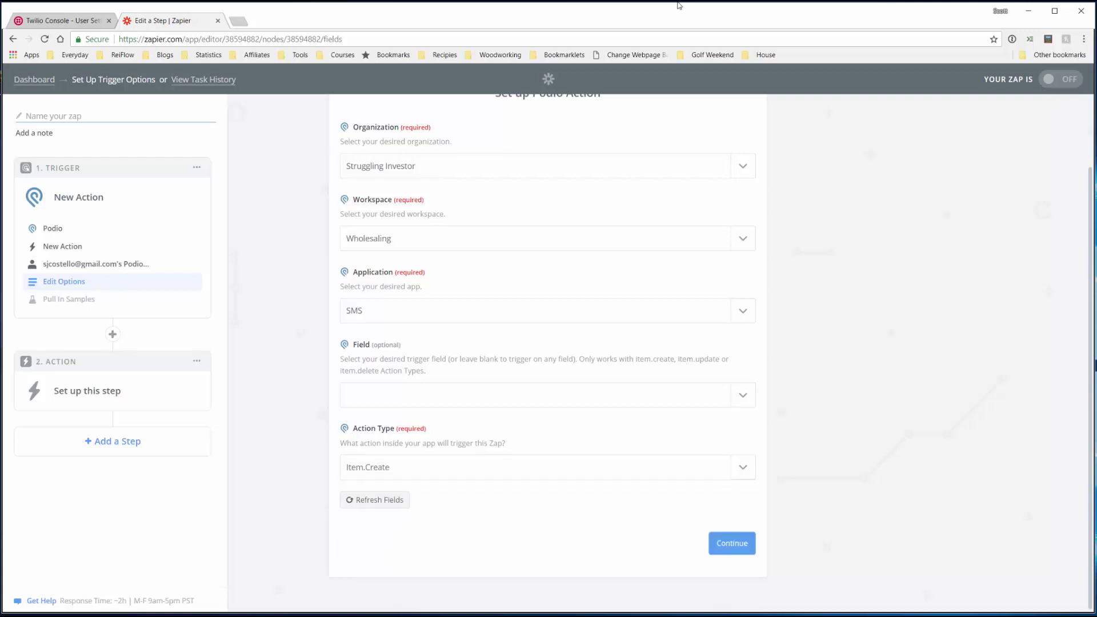
pyautogui.press('Return')
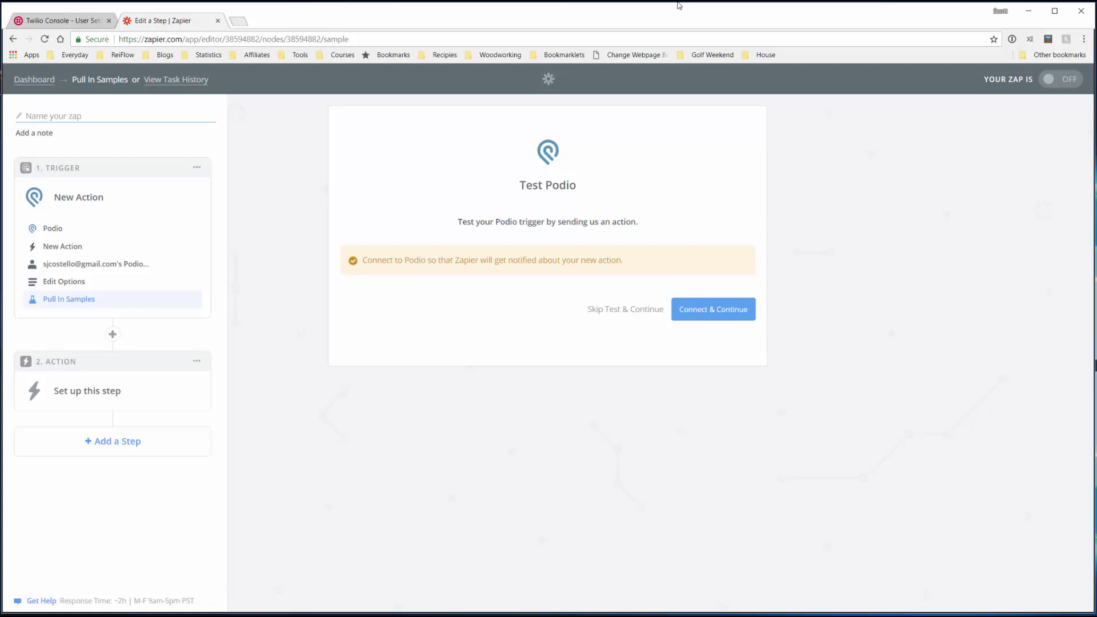
# Open the Podio website in a new browser tab
pyautogui.hotkey('ctrl', 't')
pyautogui.write('podio')
pyautogui.press('Return')
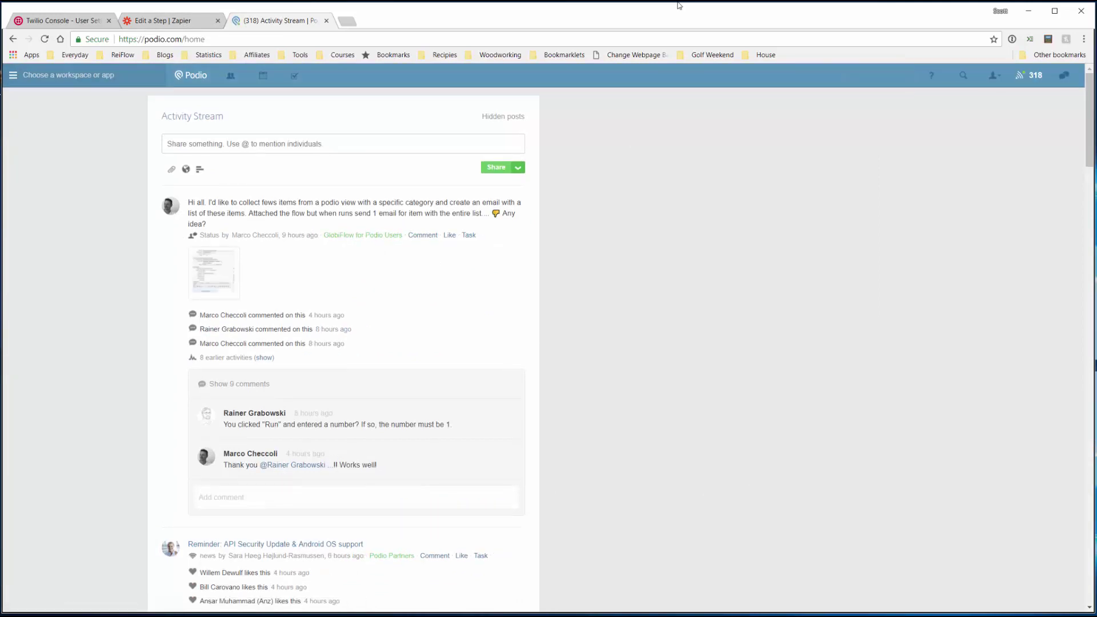
# Open the SMS app in Podio's Wholesaling workspace, then go back to Zapier's test
pyautogui.click(69, 74)
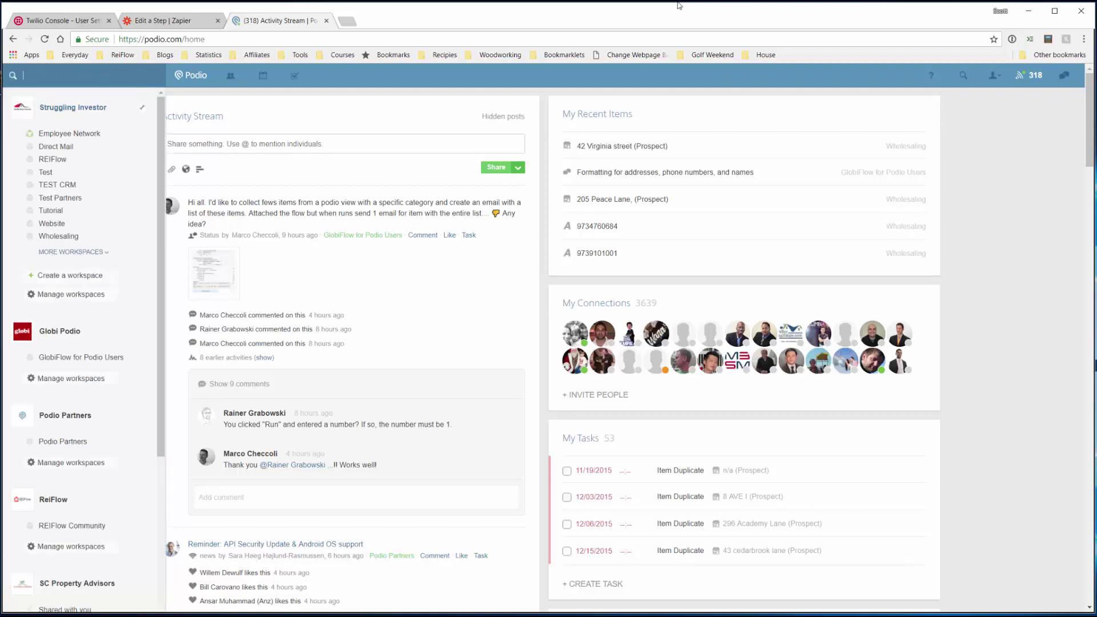
pyautogui.press('Down')
pyautogui.press('Down')
pyautogui.press('Down')
pyautogui.press('Down')
pyautogui.press('Down')
pyautogui.press('Down')
pyautogui.press('Down')
pyautogui.press('Down')
pyautogui.press('Down')
pyautogui.press('Down')
pyautogui.press('Return')
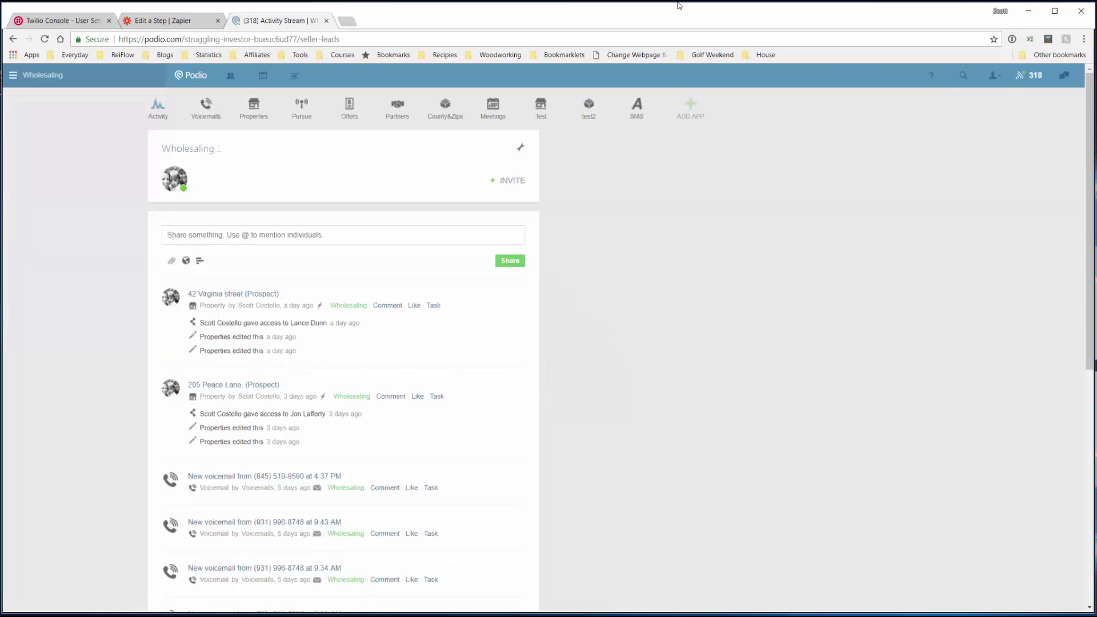
pyautogui.click(637, 104)
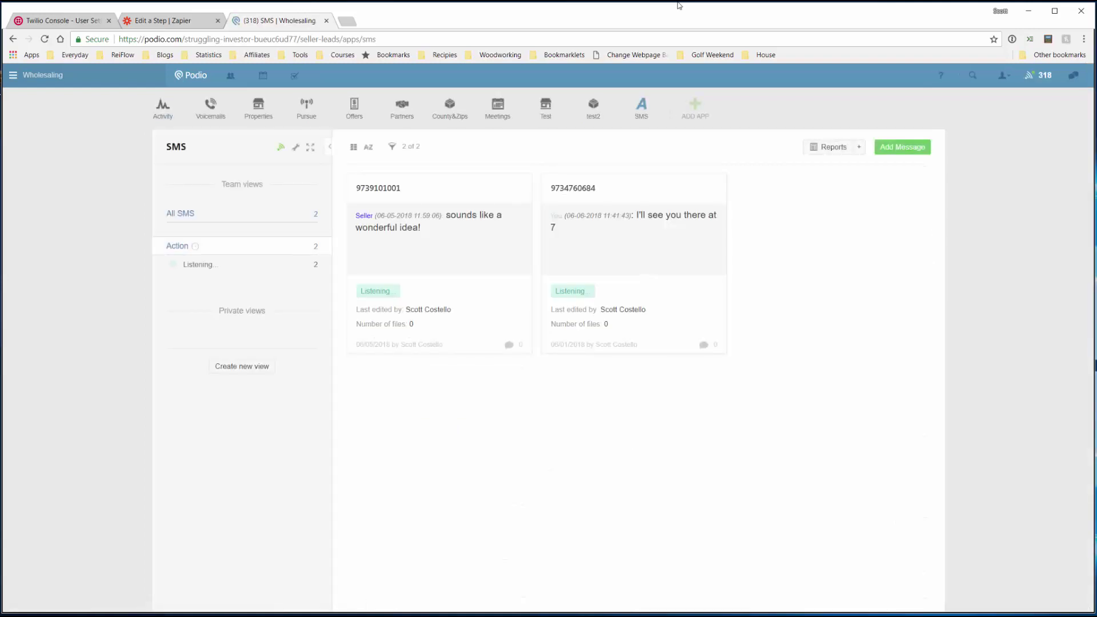
pyautogui.hotkey('ctrl', 'shift', 'Tab')
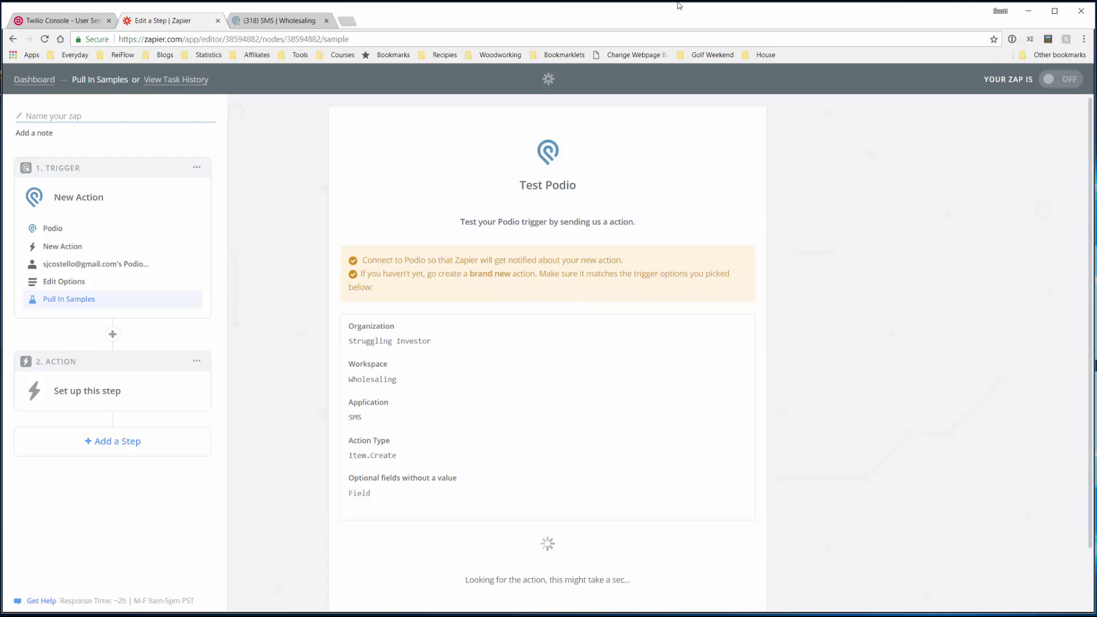
# Add a Podio SMS item with a recipient number and the text 'This is a test message'
pyautogui.hotkey('ctrl', 'Tab')
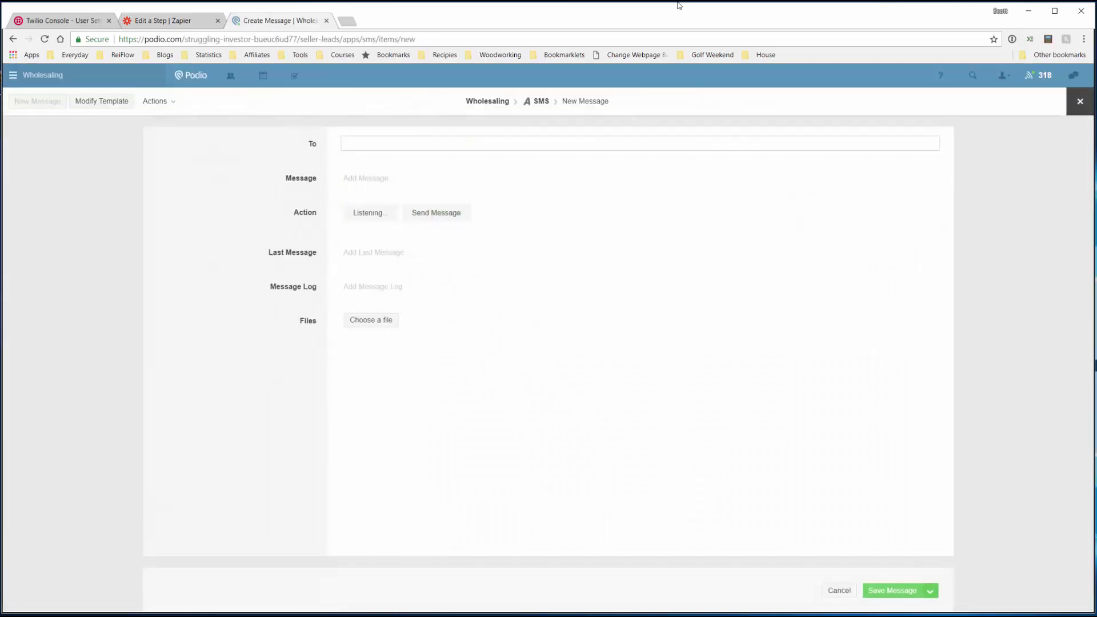
pyautogui.write('New Message')
pyautogui.press('BackSpace')
pyautogui.press('BackSpace')
pyautogui.press('BackSpace')
pyautogui.press('BackSpace')
pyautogui.press('BackSpace')
pyautogui.press('BackSpace')
pyautogui.press('BackSpace')
pyautogui.press('BackSpace')
pyautogui.press('BackSpace')
pyautogui.press('BackSpace')
pyautogui.press('BackSpace')
pyautogui.press('Tab')
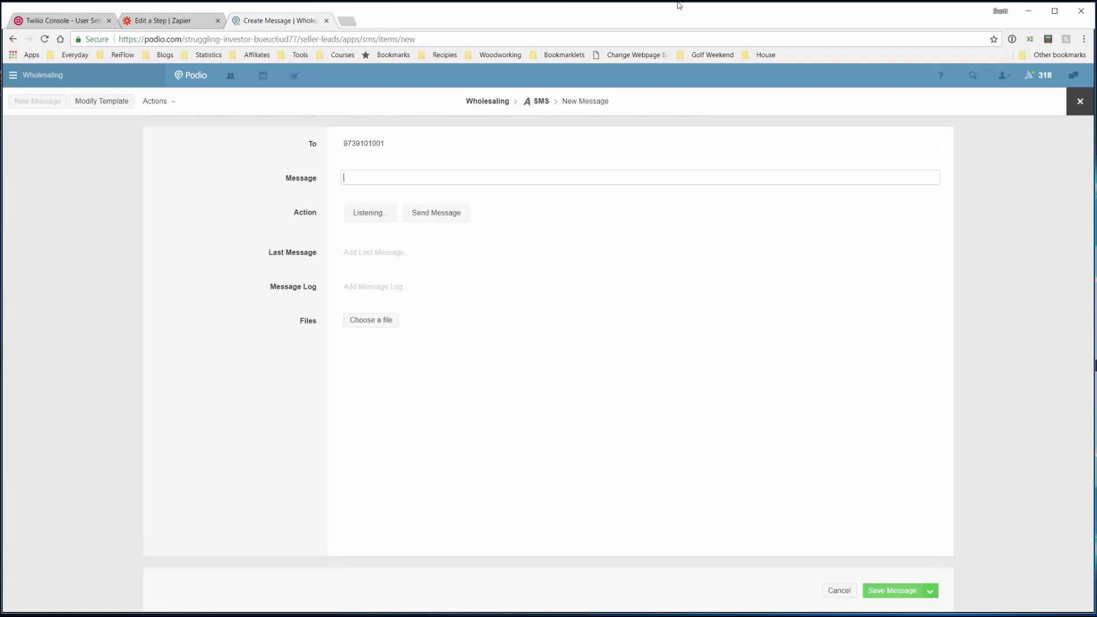
pyautogui.write('This is a test message')
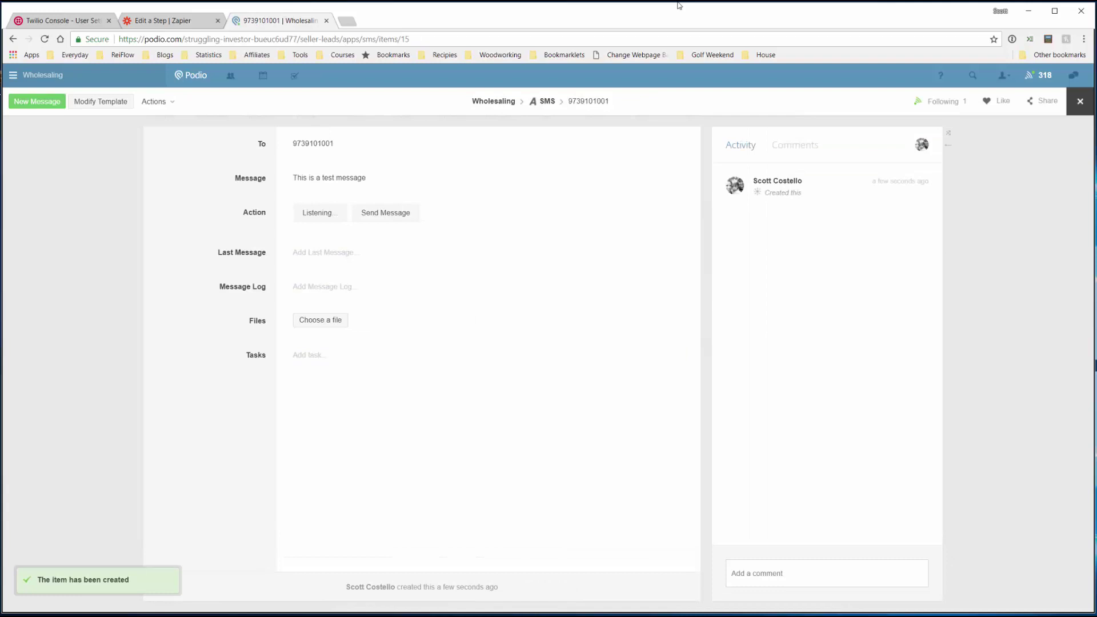
pyautogui.hotkey('ctrl', 'shift', 'Tab')
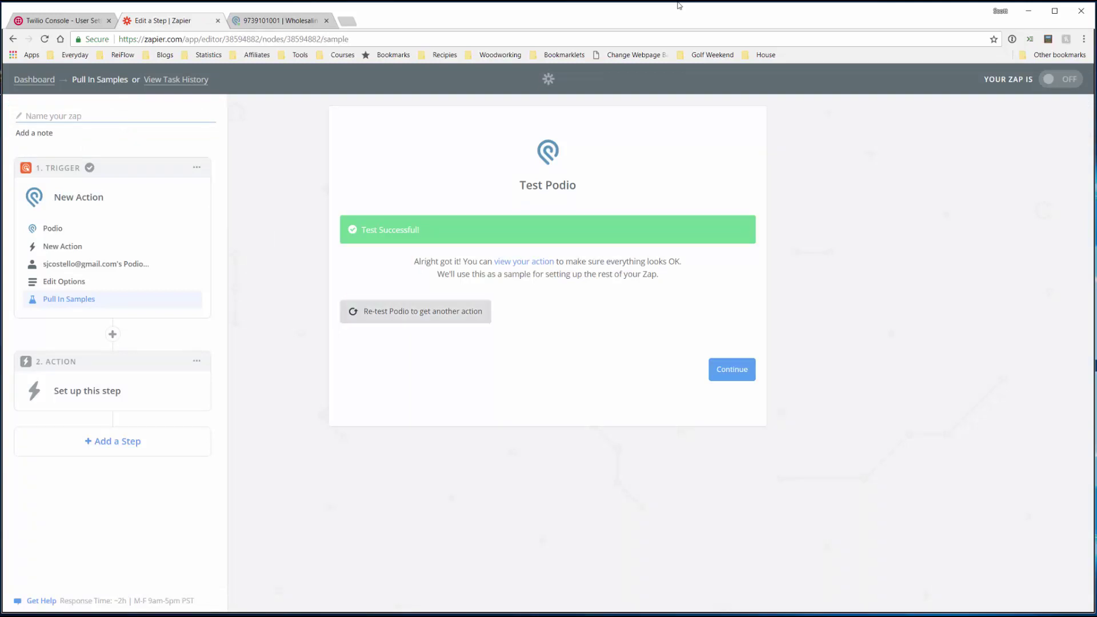
# Continue past Test Successful to the Choose an Action App list
pyautogui.press('Return')
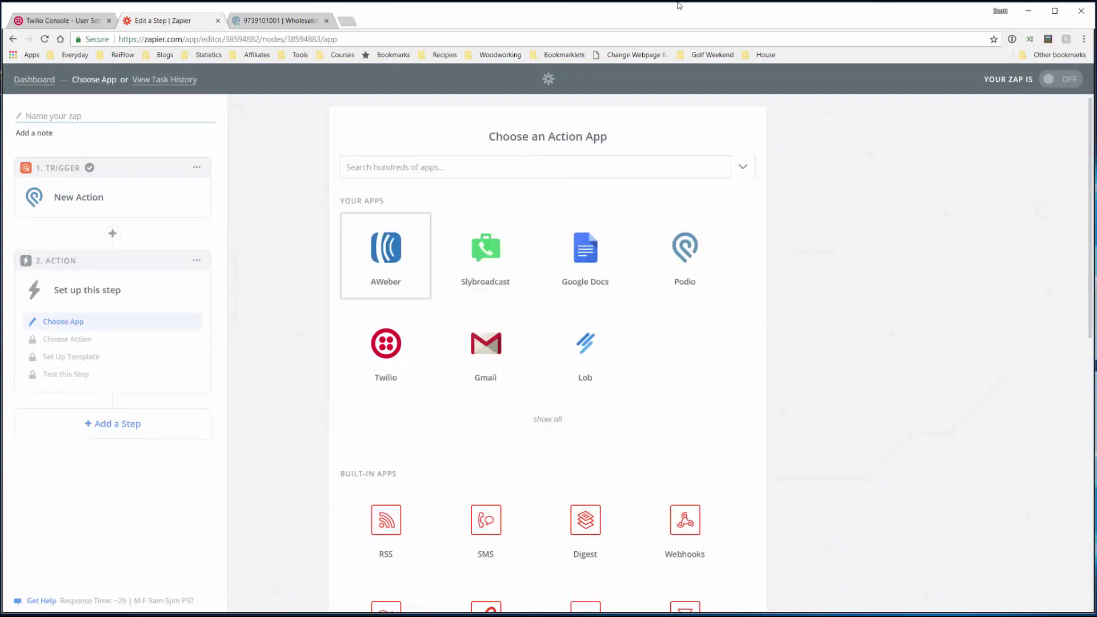
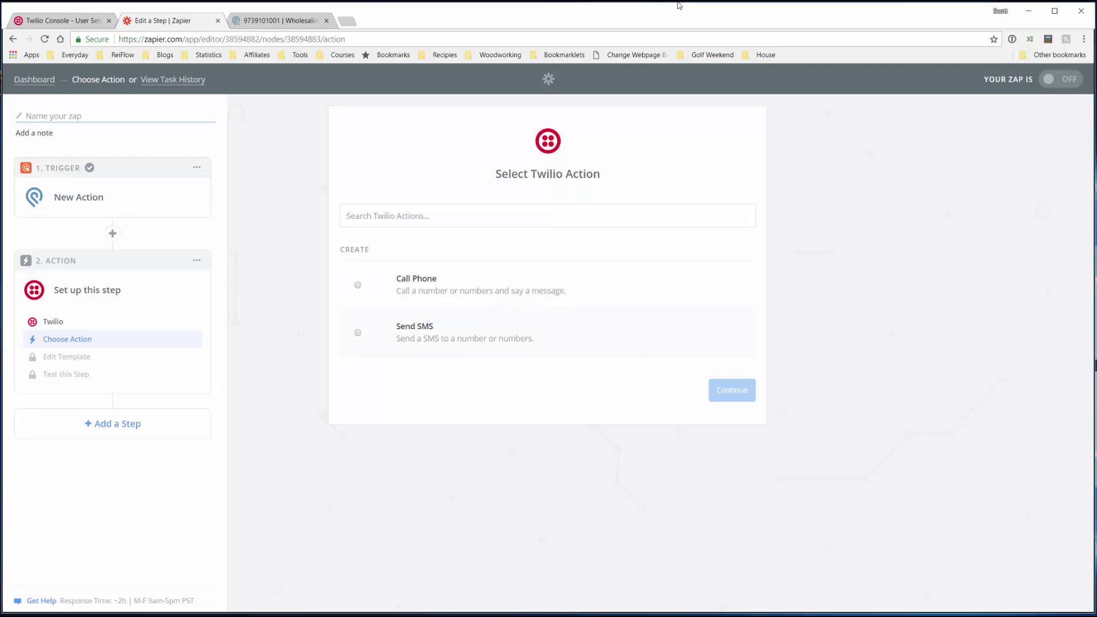
# Choose Send SMS as the Twilio action
pyautogui.click(358, 332)
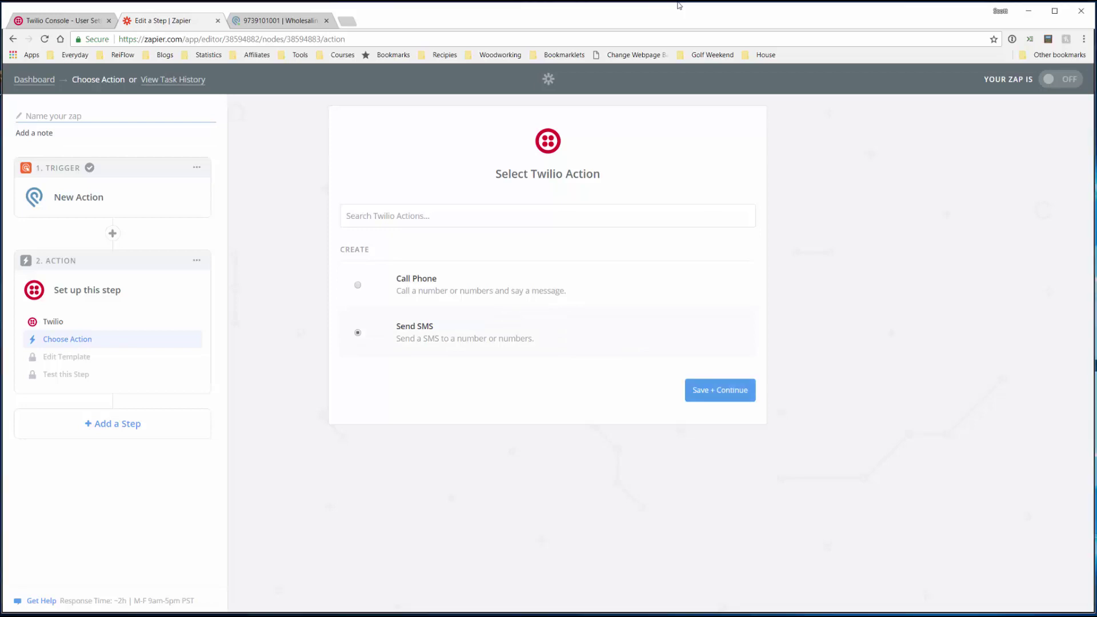
# Save the Send SMS choice and bring up the Twilio account connection request
pyautogui.press('Return')
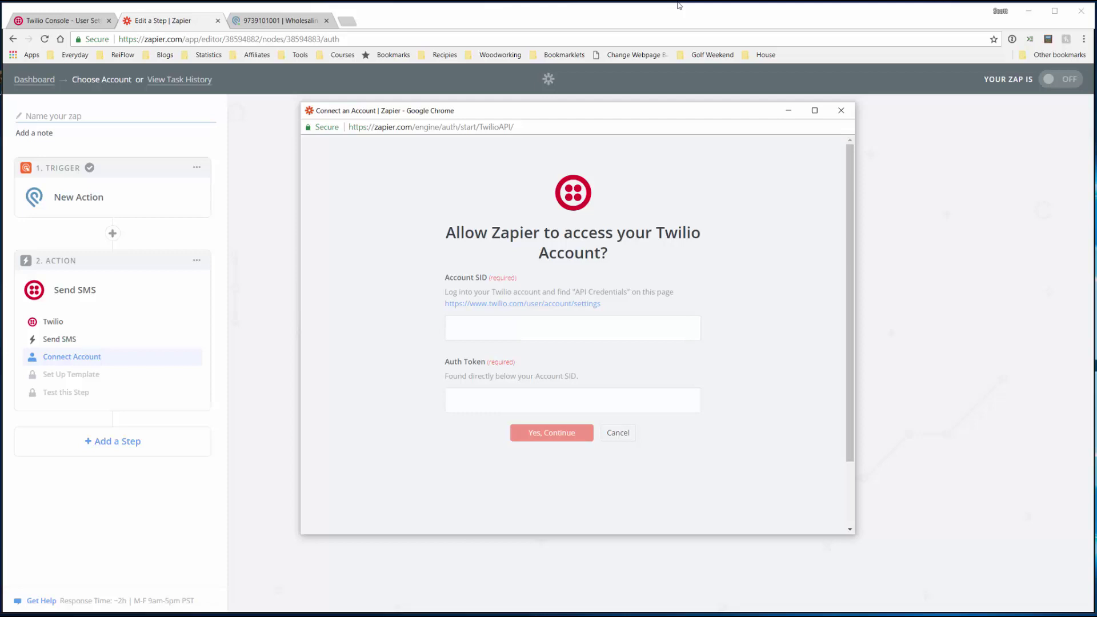
# Copy the live Account SID from the Twilio Console into the connection popup
pyautogui.hotkey('ctrl', '1')
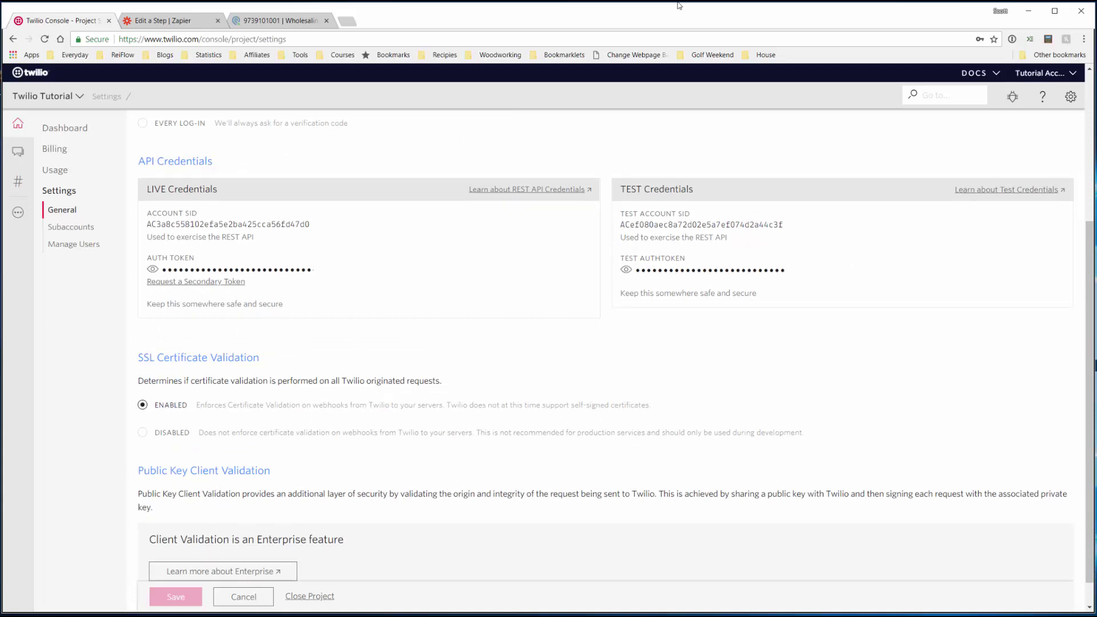
pyautogui.moveTo(147, 224); pyautogui.dragTo(310, 224)
pyautogui.hotkey('ctrl', 'c')
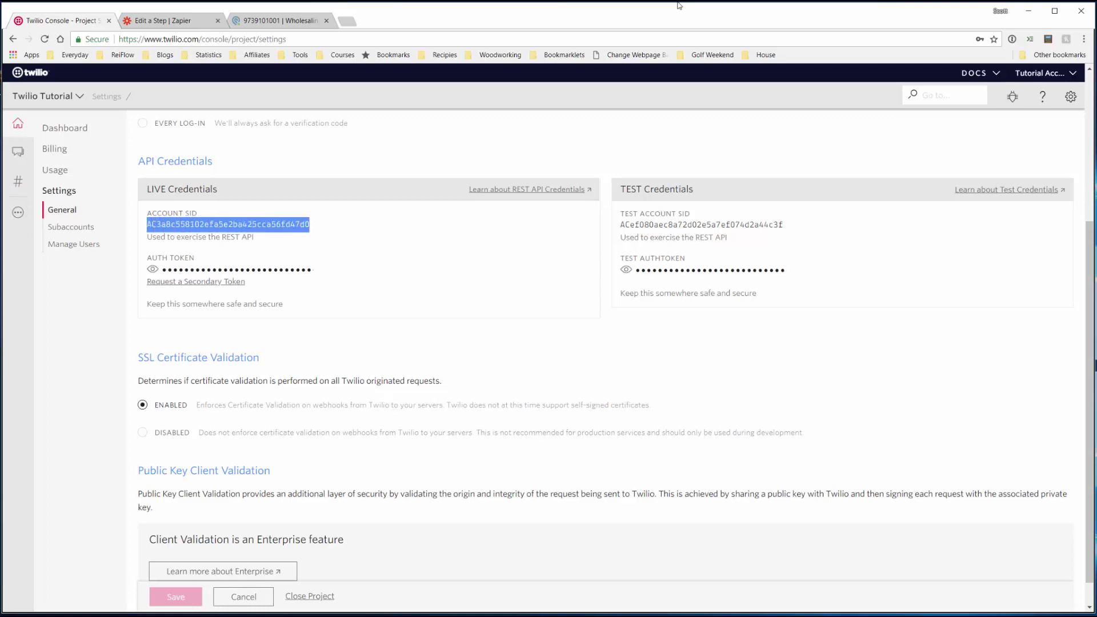
pyautogui.rightClick(201, 227)
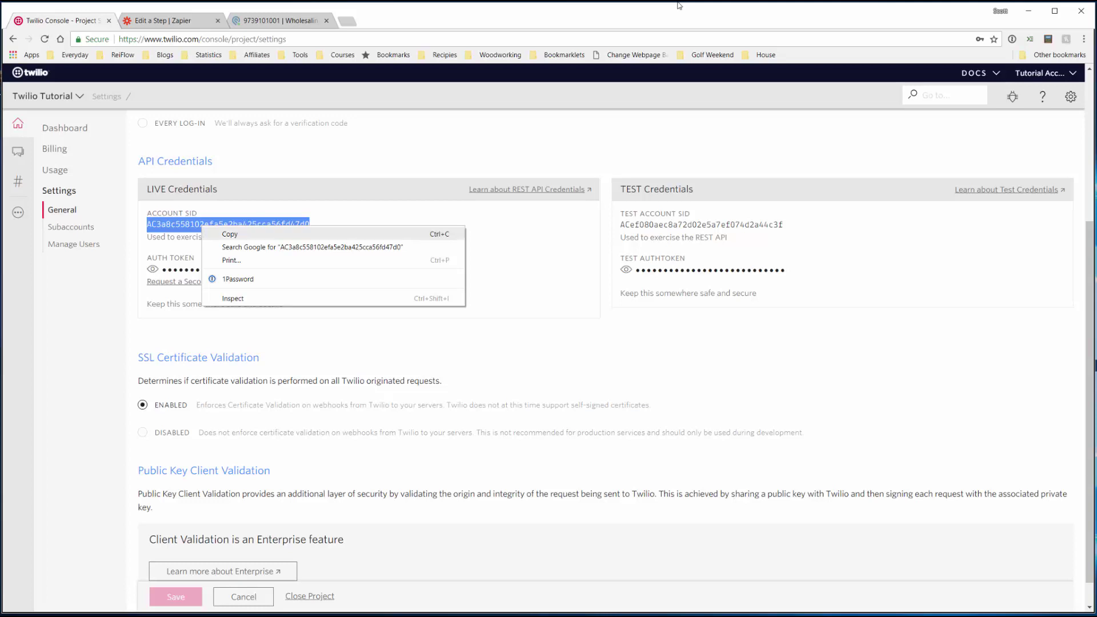
pyautogui.press('Escape')
pyautogui.hotkey('ctrl', 'shift', 'Tab')
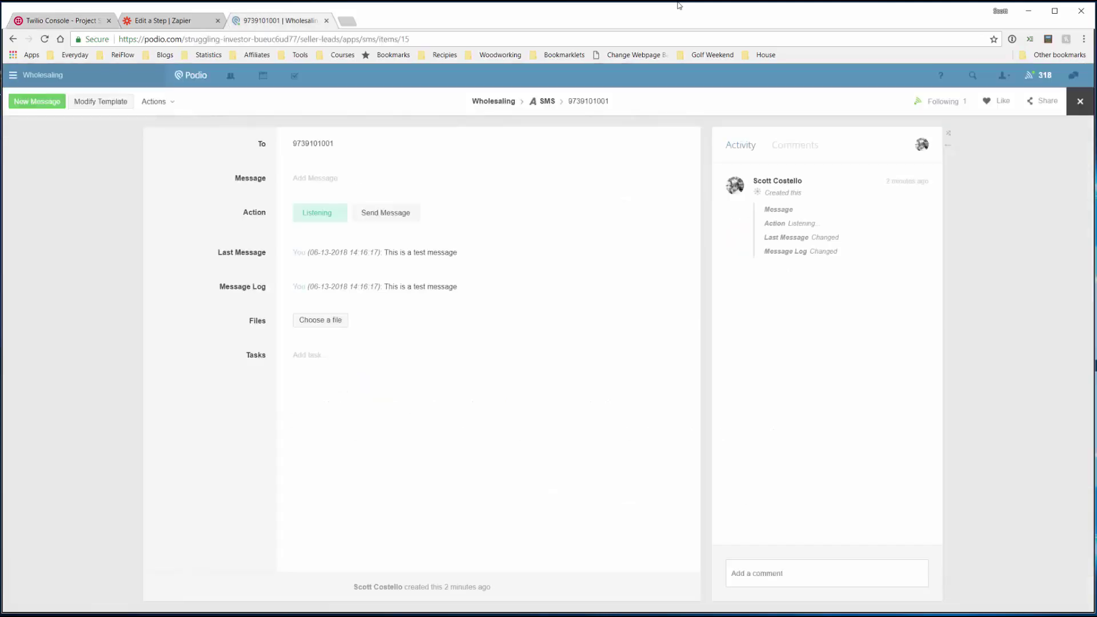
pyautogui.hotkey('ctrl', 'shift', 'Tab')
pyautogui.hotkey('alt', 'Tab')
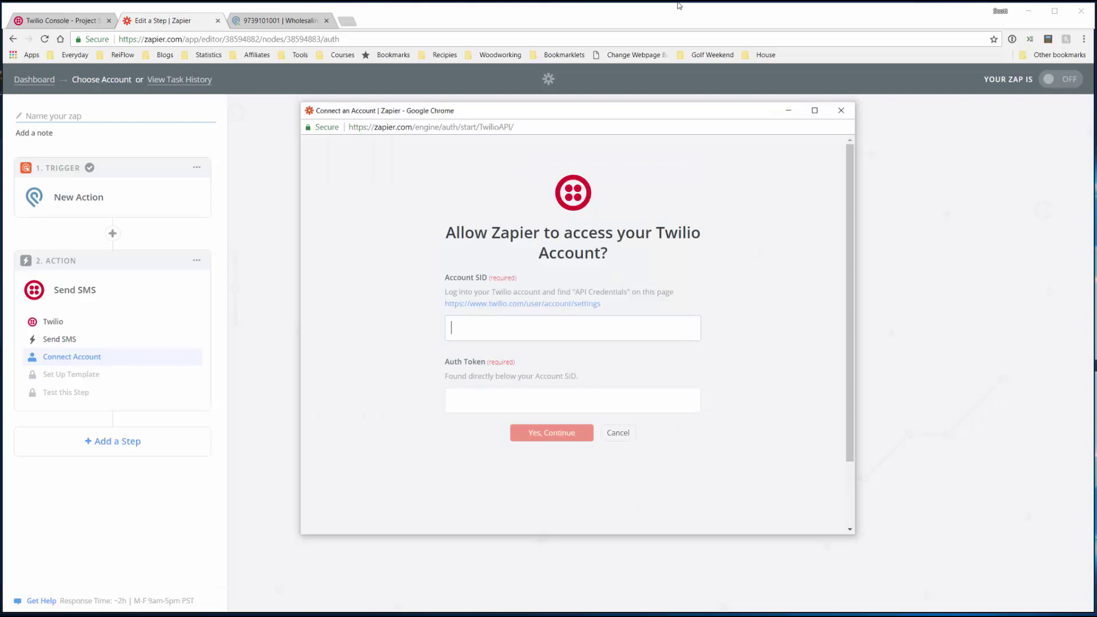
pyautogui.rightClick(531, 327)
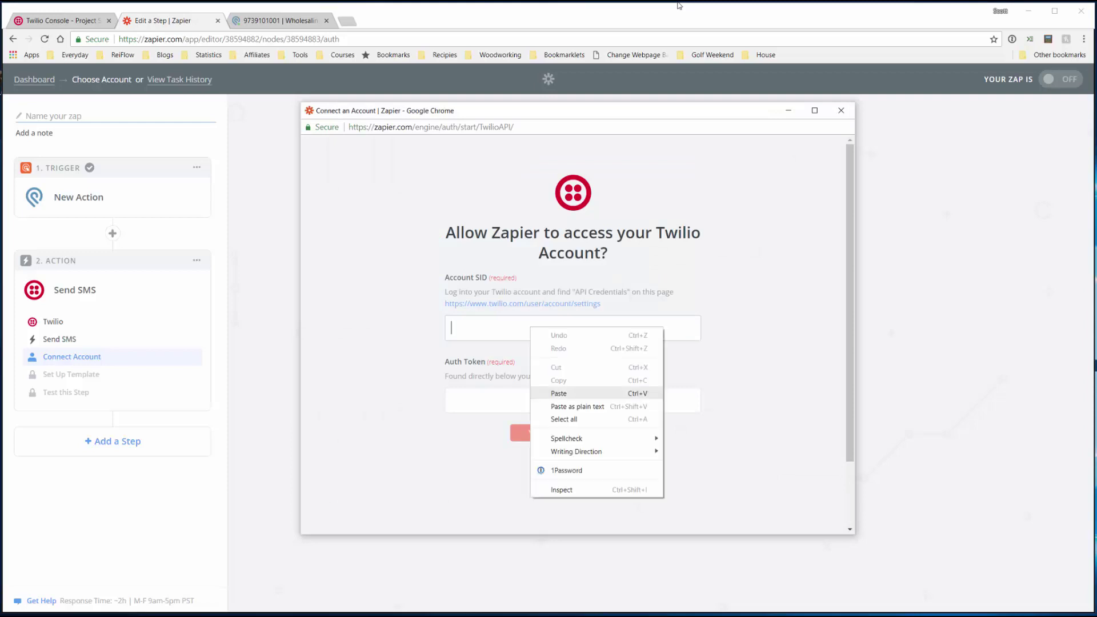
pyautogui.click(559, 393)
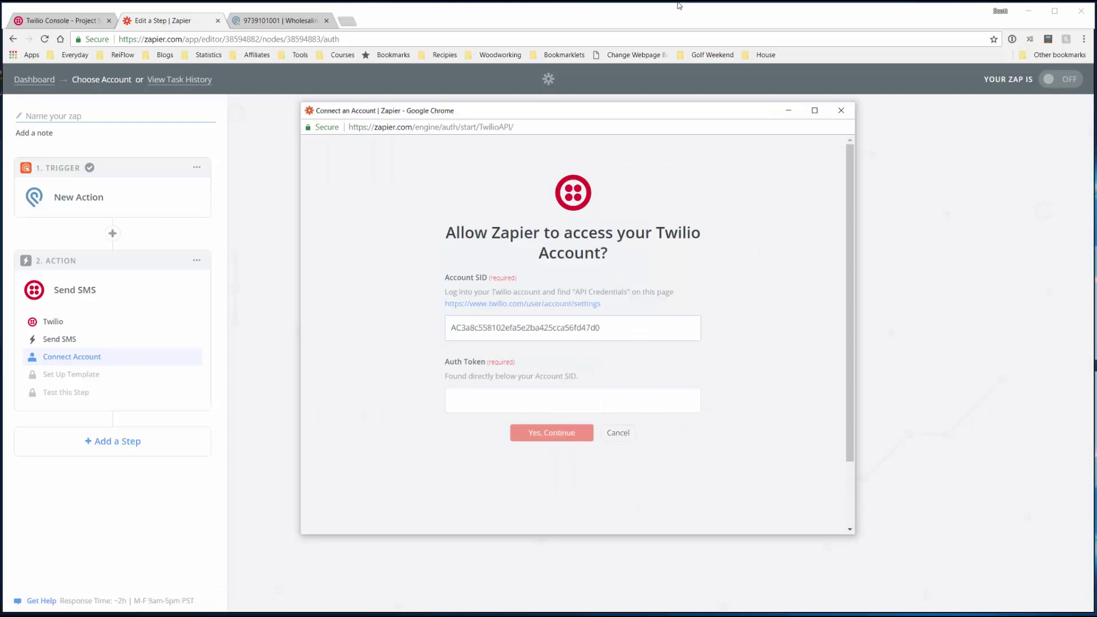
# Reveal and paste the live Auth Token, then submit to connect Twilio #2
pyautogui.hotkey('alt', 'Tab')
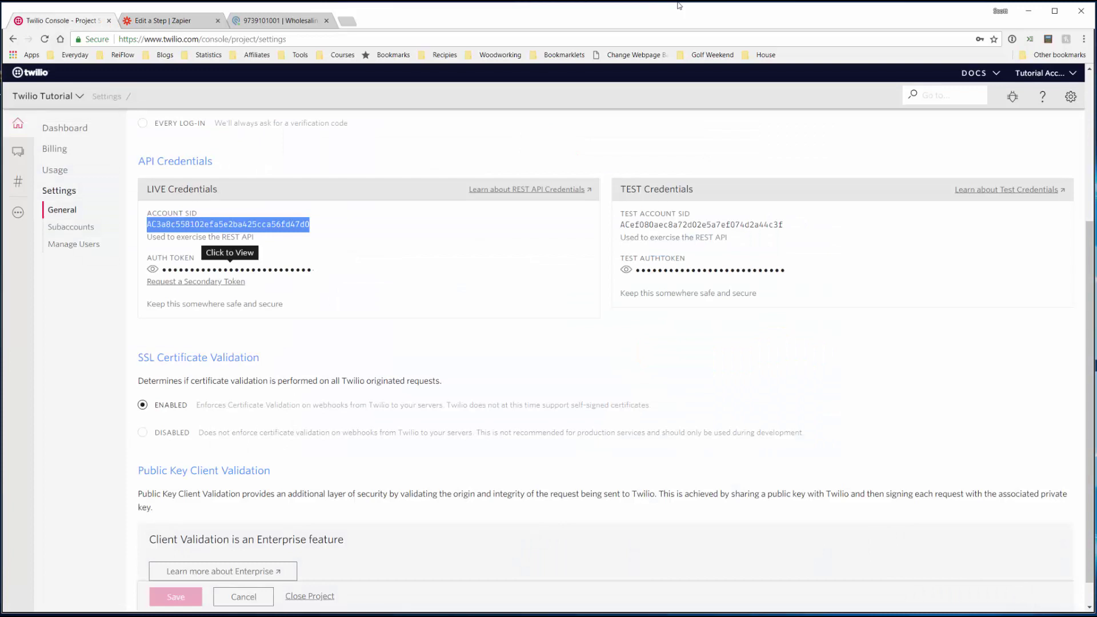
pyautogui.click(152, 269)
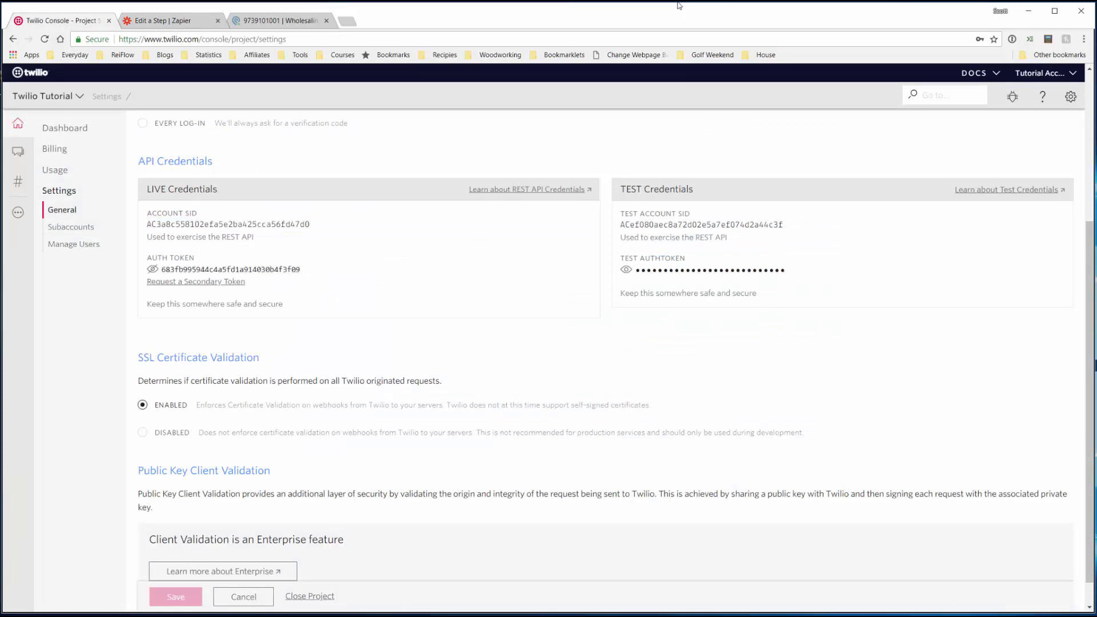
pyautogui.moveTo(301, 269); pyautogui.dragTo(161, 269)
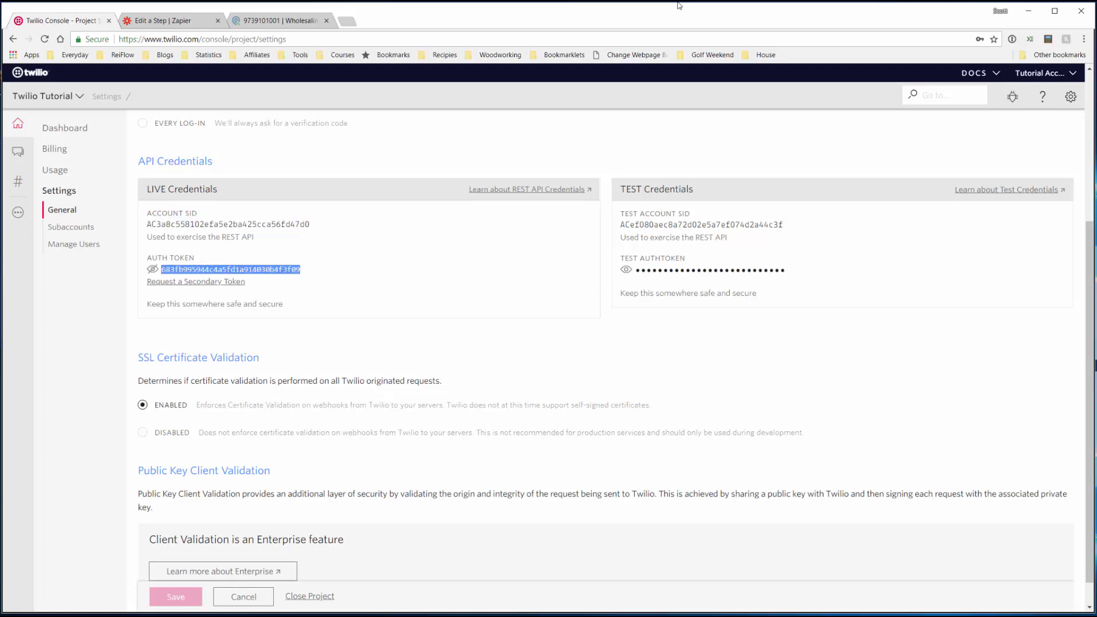
pyautogui.rightClick(185, 271)
pyautogui.click(211, 279)
pyautogui.hotkey('ctrl', 'Tab')
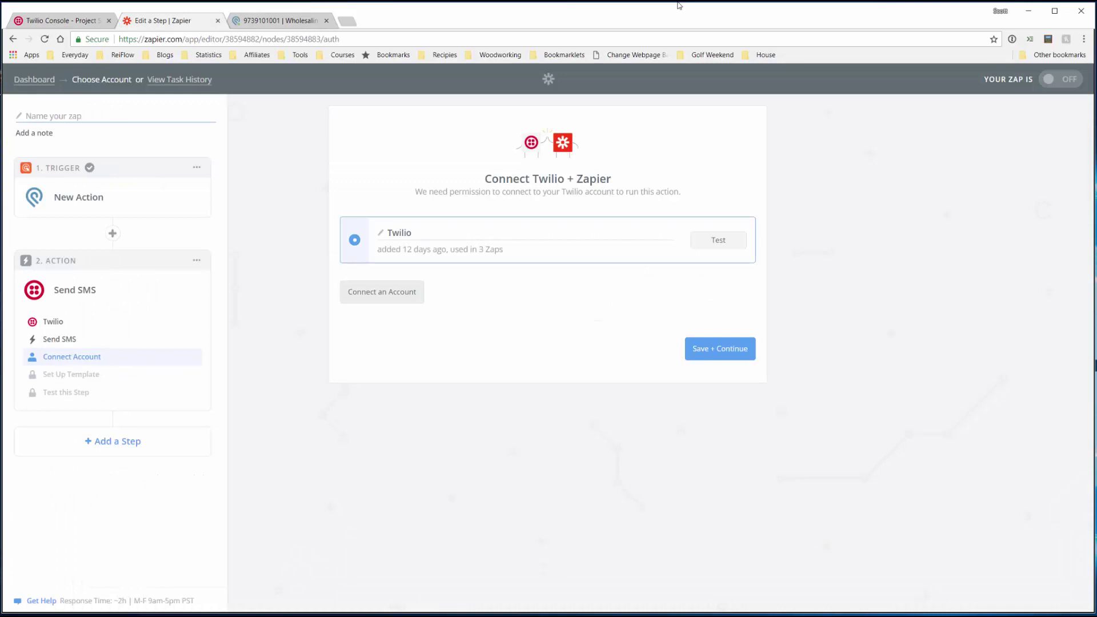
pyautogui.hotkey('alt', 'Tab')
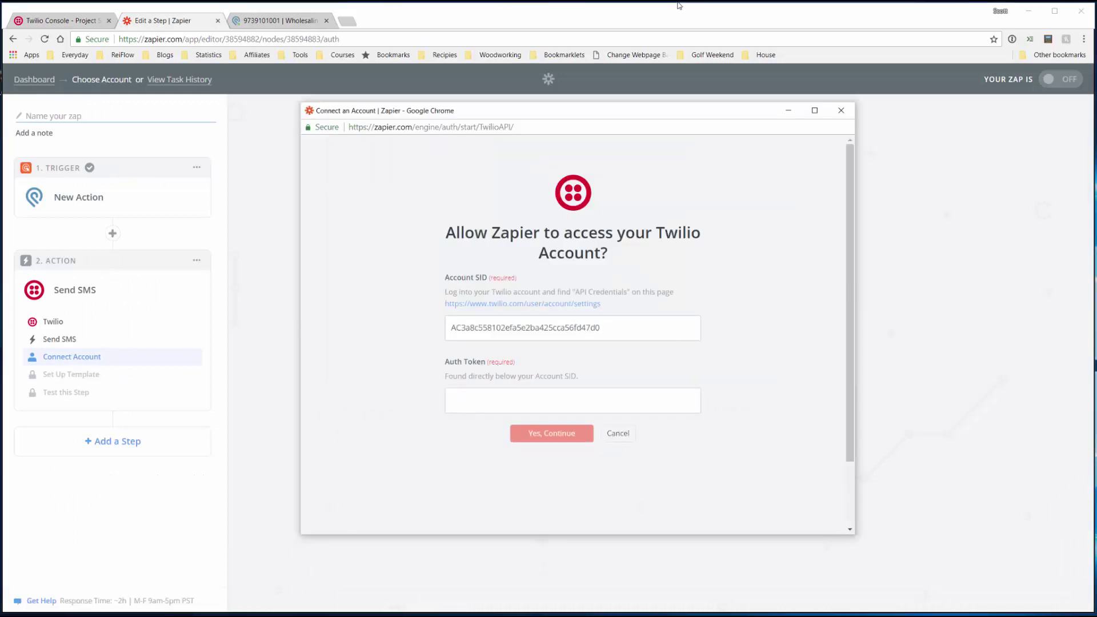
pyautogui.press('Menu')
pyautogui.press('Down')
pyautogui.press('Down')
pyautogui.press('Down')
pyautogui.press('Down')
pyautogui.press('Down')
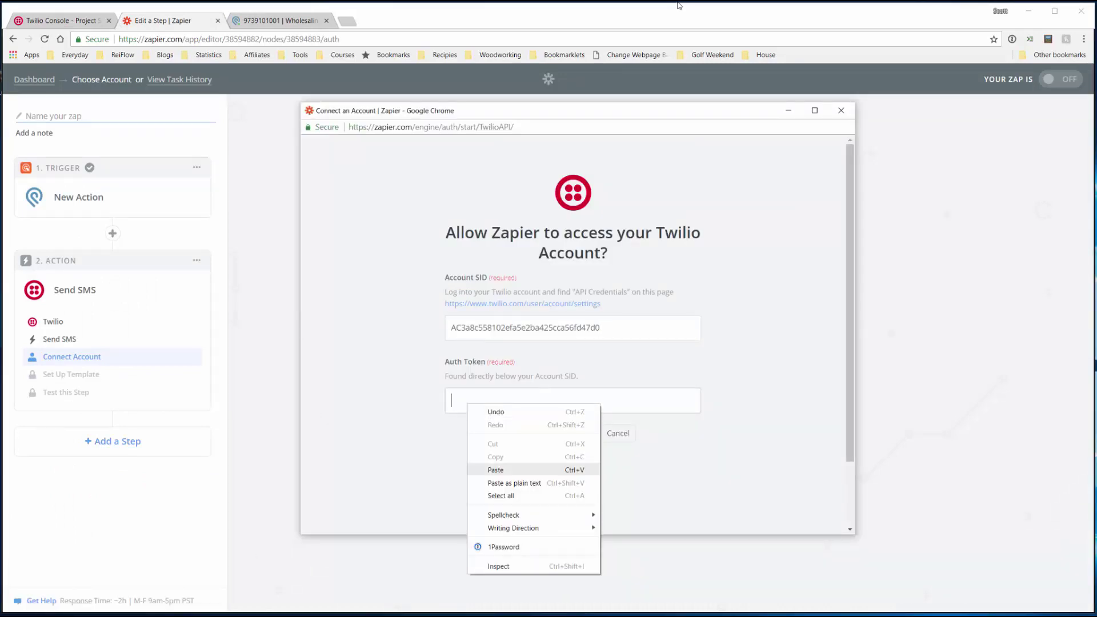
pyautogui.press('Return')
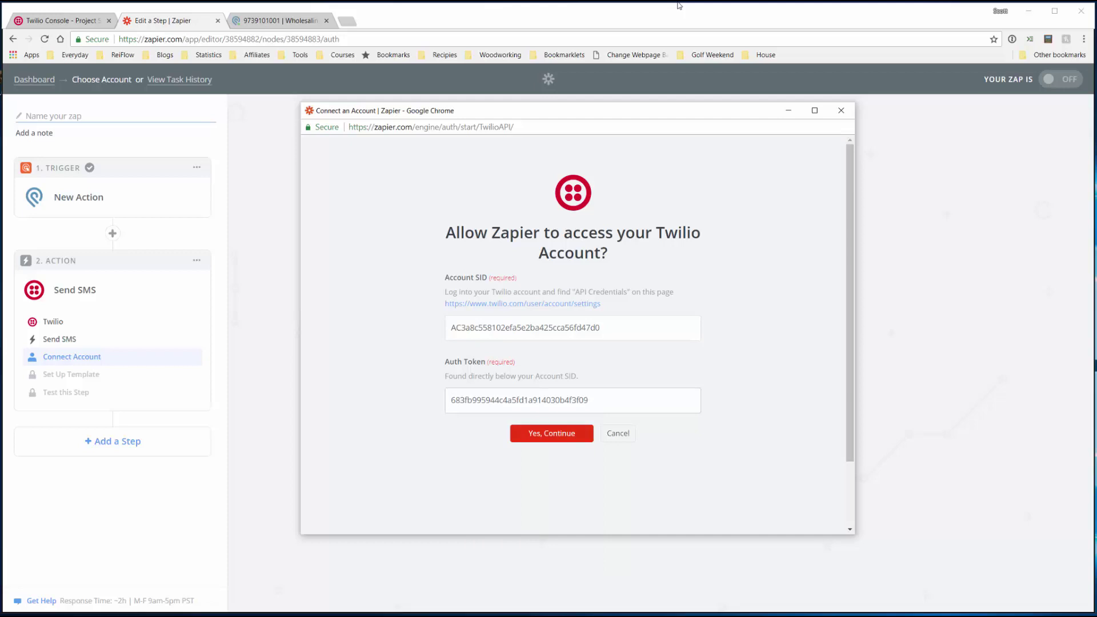
pyautogui.press('Return')
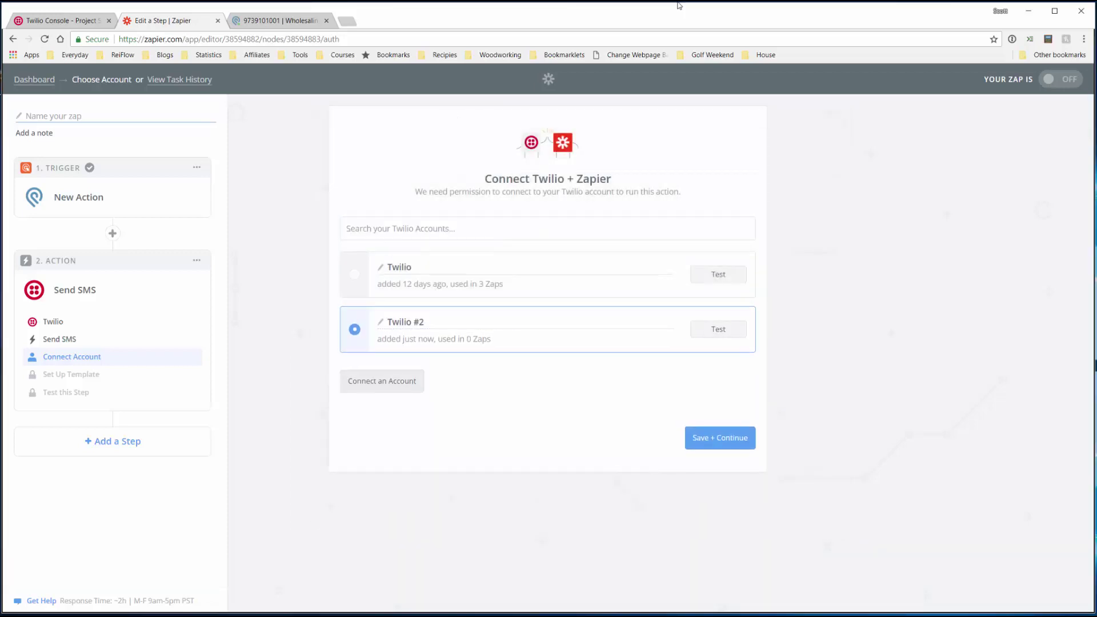
# Rename the new Twilio #2 account to 'Tutorial' and continue to the SMS template
pyautogui.hotkey('ctrl', 'shift', 'Tab')
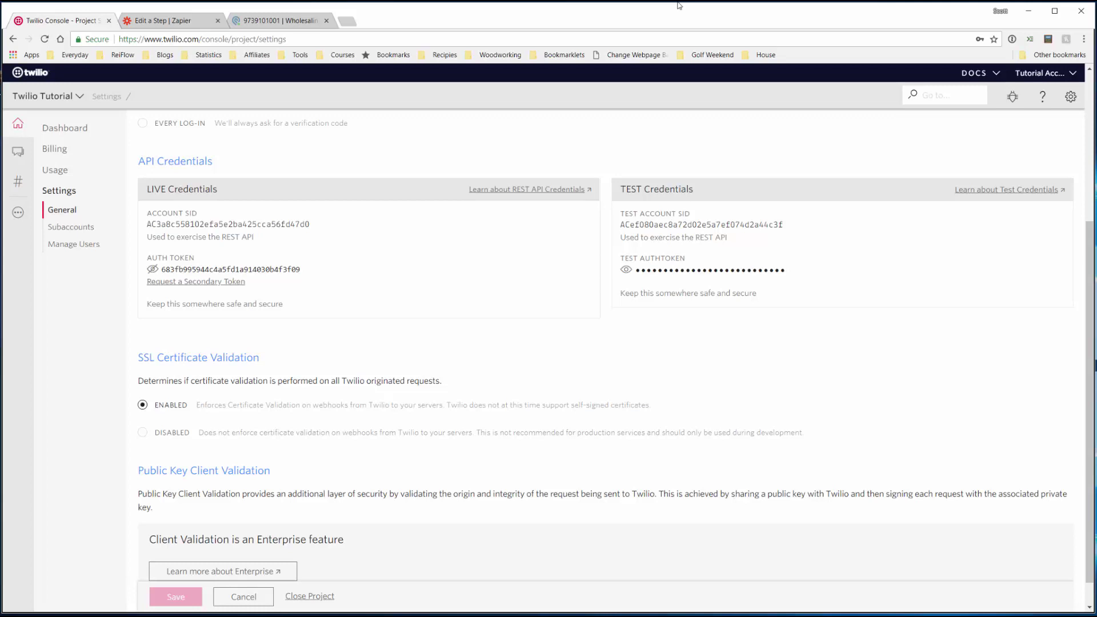
pyautogui.hotkey('ctrl', 'Tab')
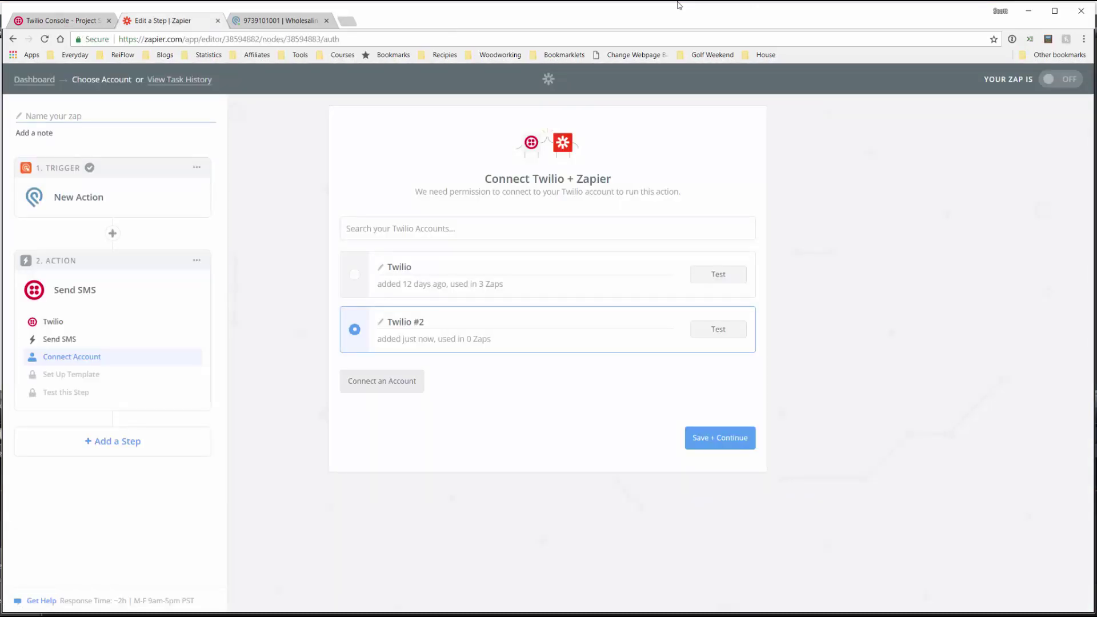
pyautogui.write('Tutorial')
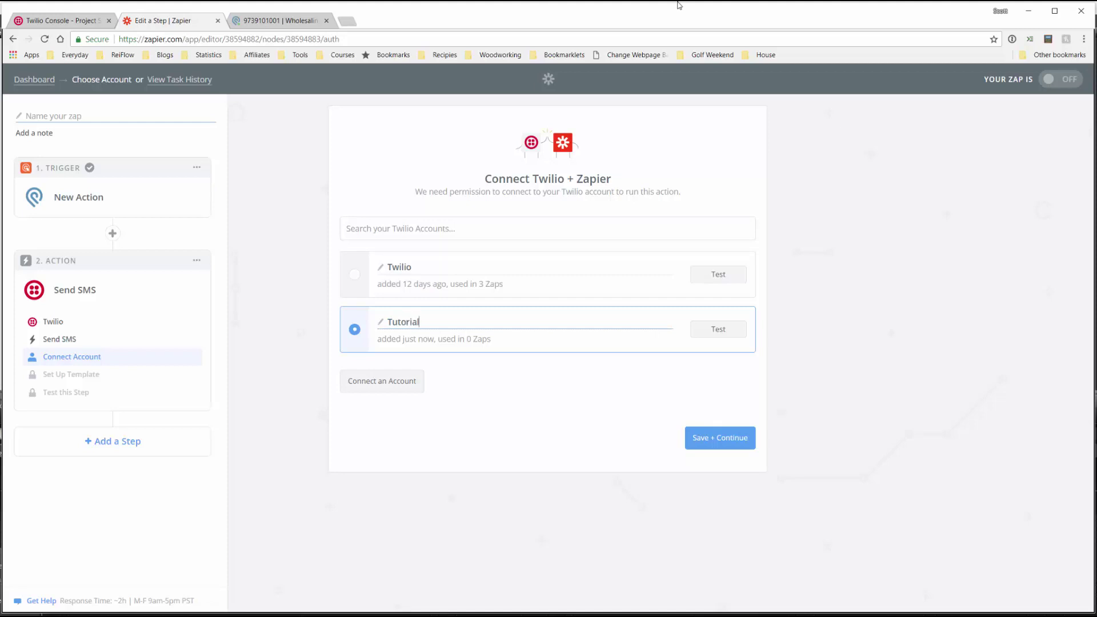
pyautogui.press('Return')
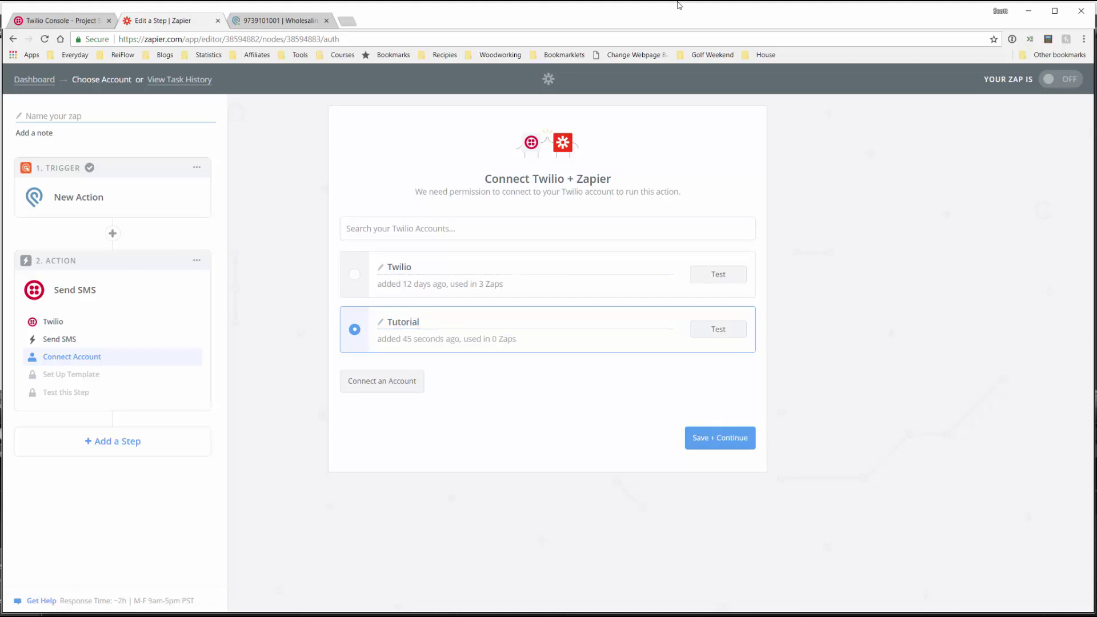
pyautogui.press('Return')
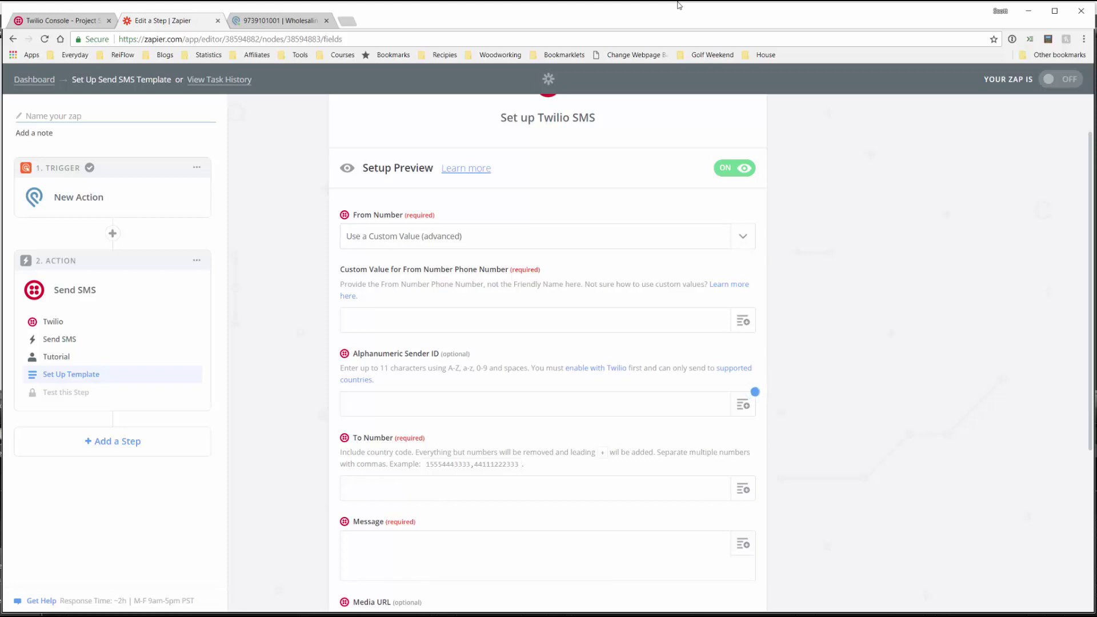
pyautogui.press('Down')
pyautogui.press('Down')
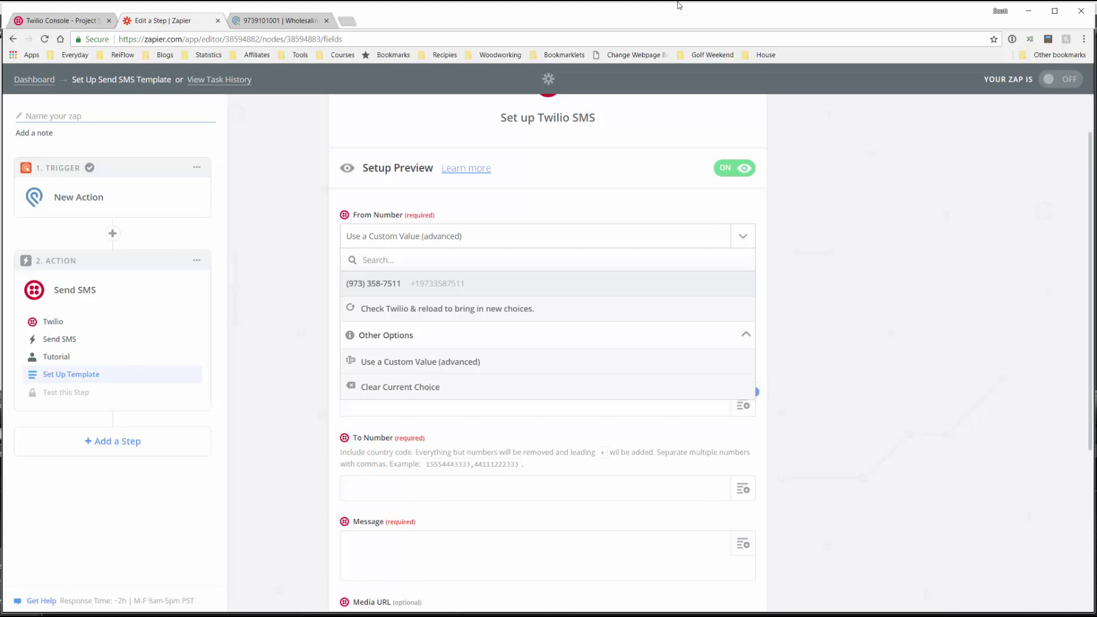
pyautogui.press('Return')
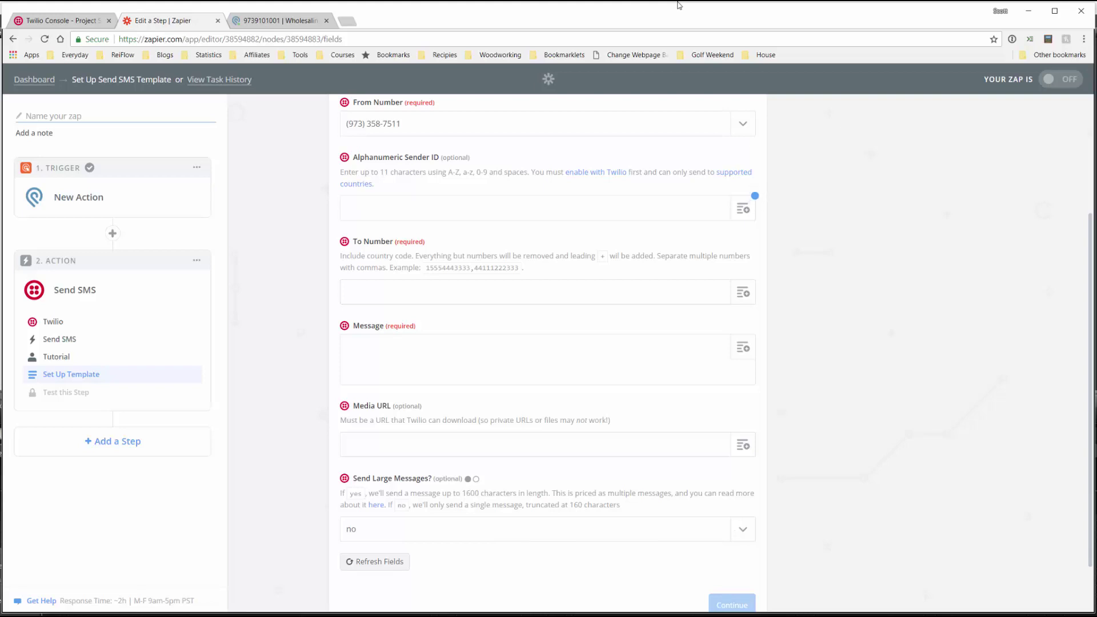
pyautogui.hotkey('ctrl', 'Tab')
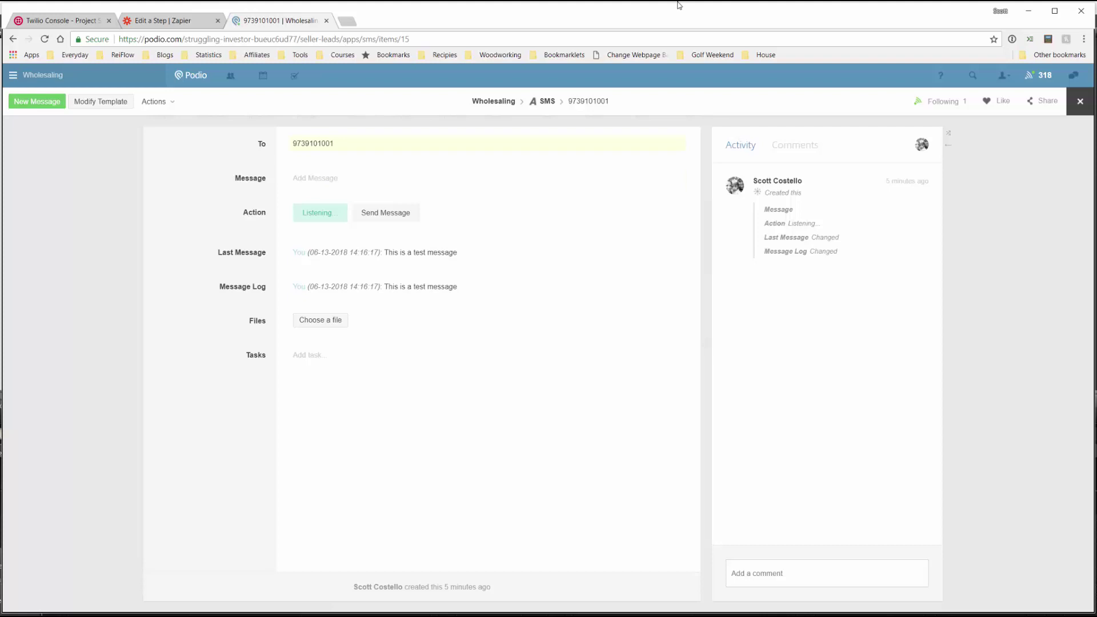
pyautogui.hotkey('ctrl', 'shift', 'Tab')
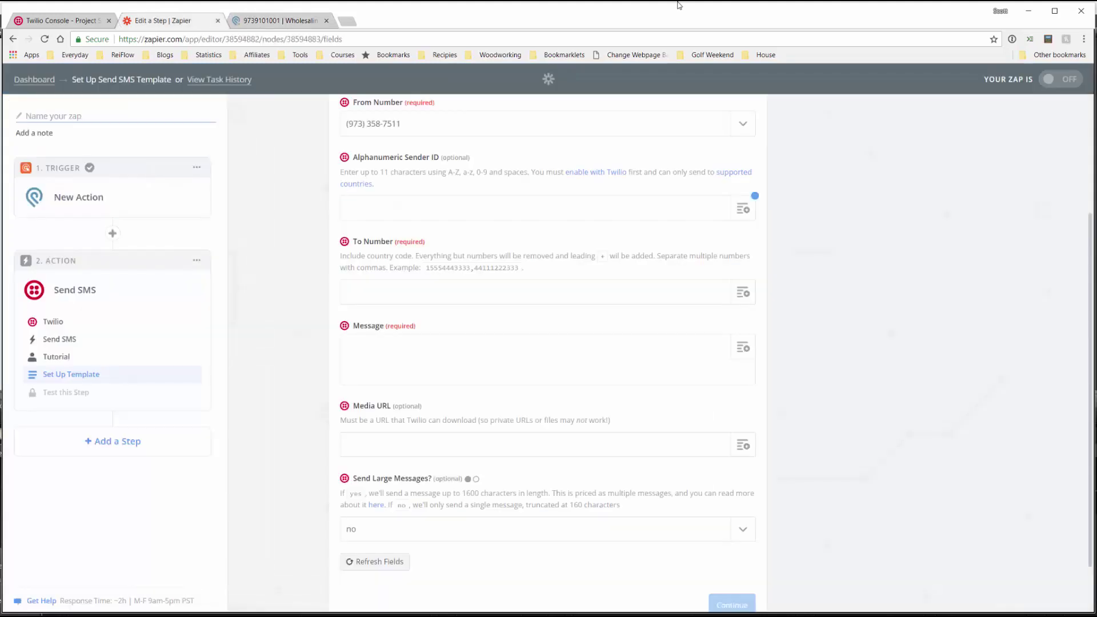
pyautogui.press('Tab')
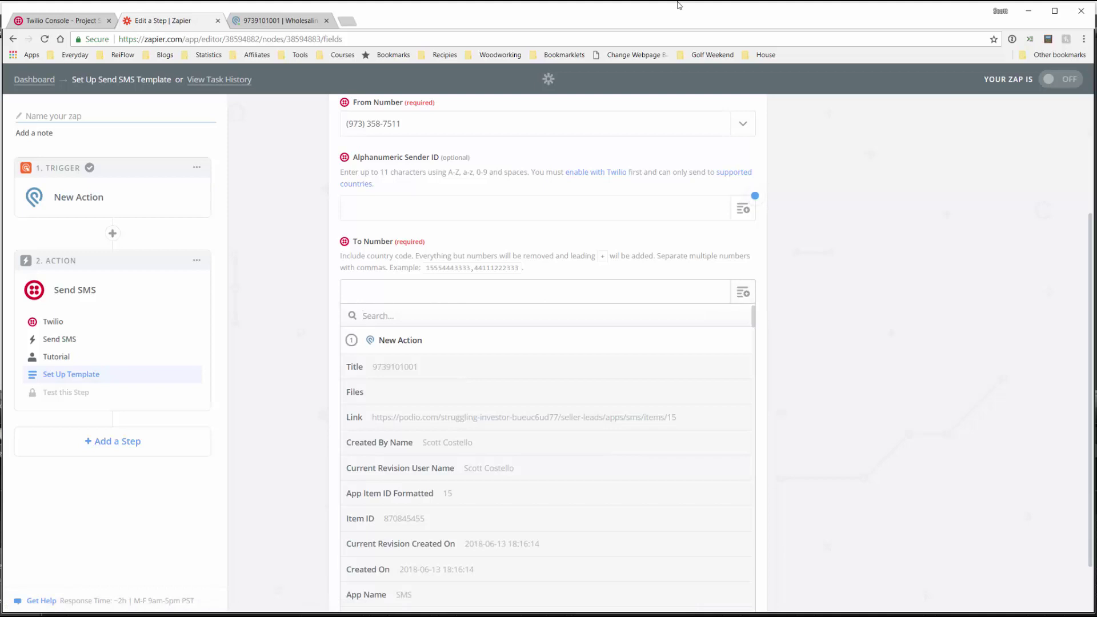
pyautogui.write('To')
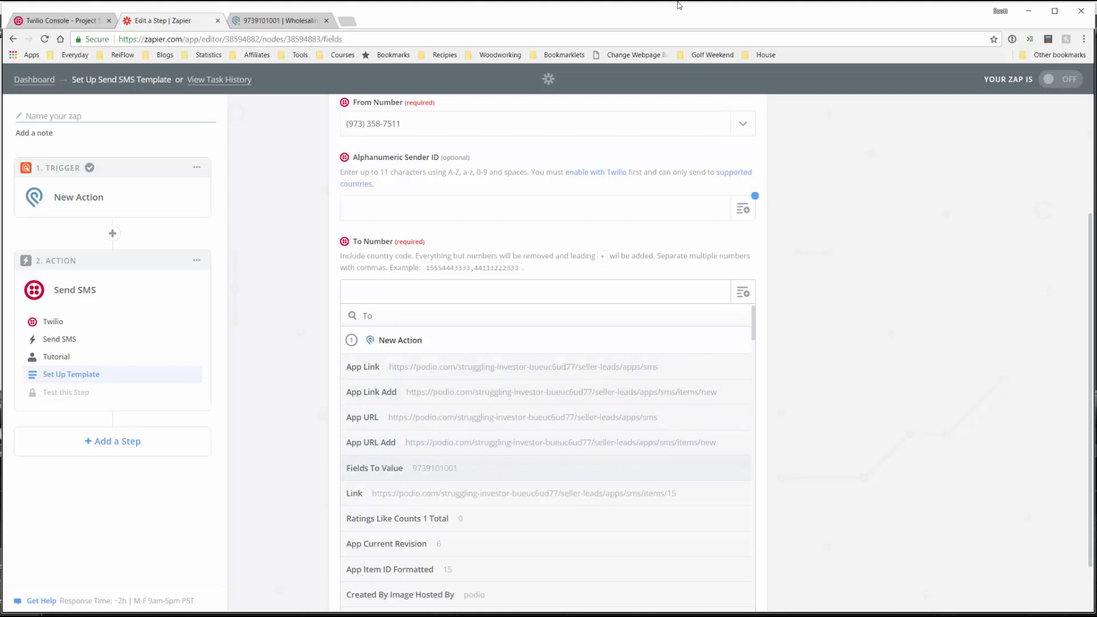
pyautogui.press('Return')
# Fill Message with the Podio Fields Message Value and continue to testing
pyautogui.press('Tab')
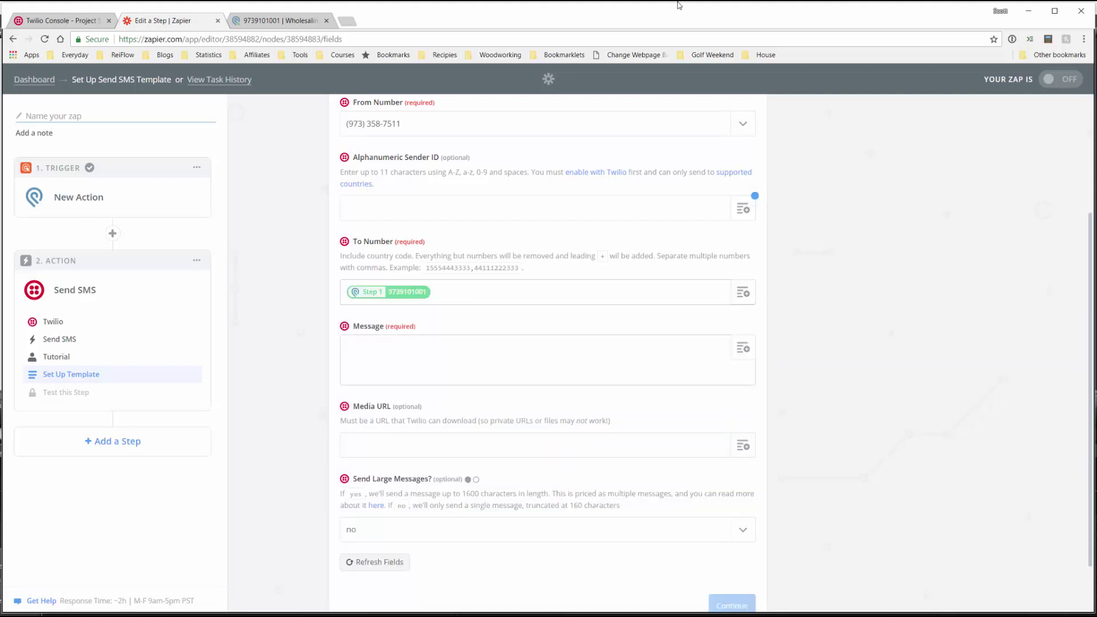
pyautogui.press('Tab')
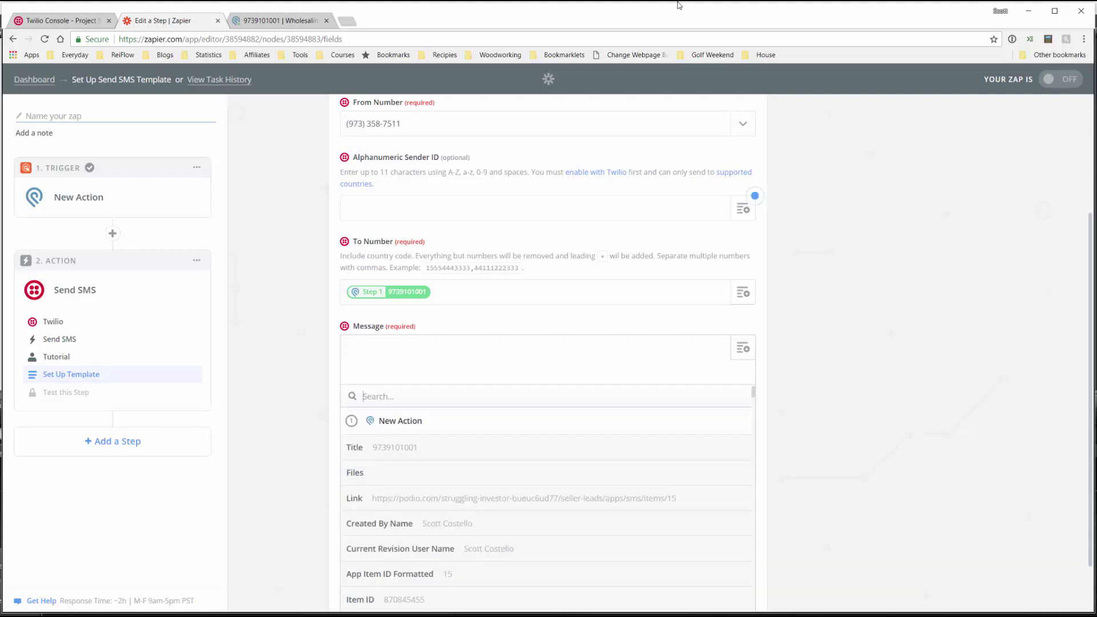
pyautogui.write('Message')
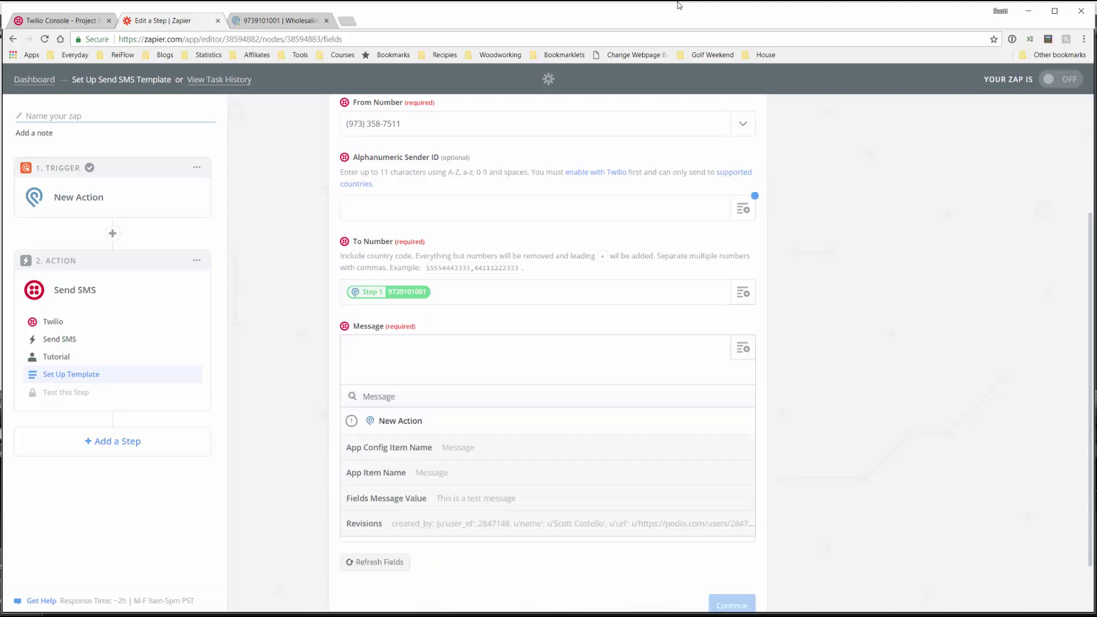
pyautogui.press('Down')
pyautogui.press('Down')
pyautogui.press('Down')
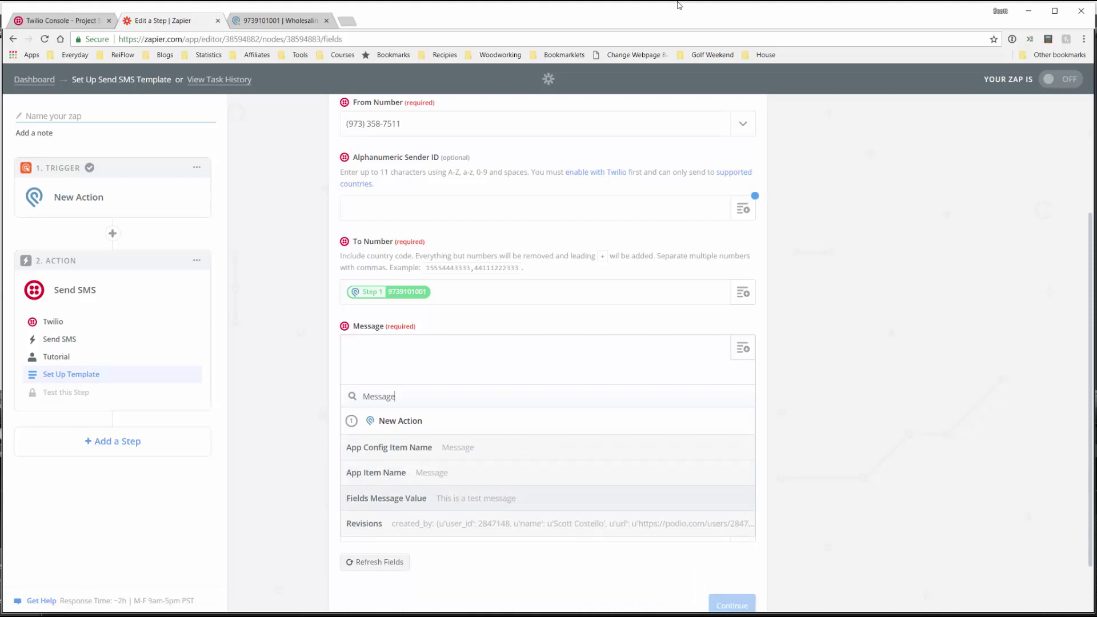
pyautogui.press('Return')
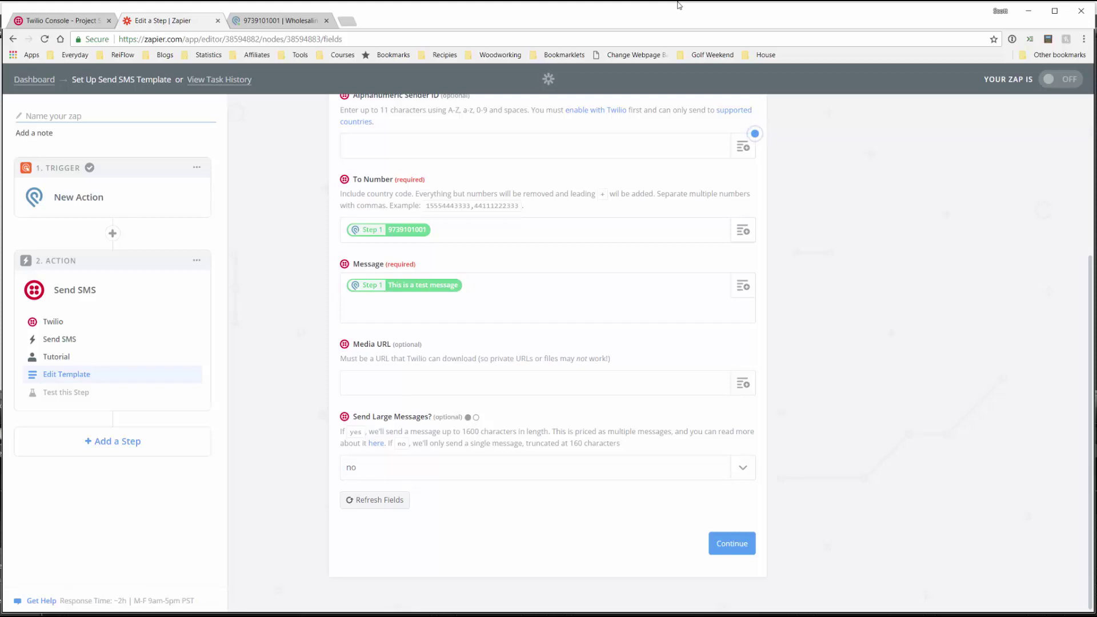
pyautogui.press('Return')
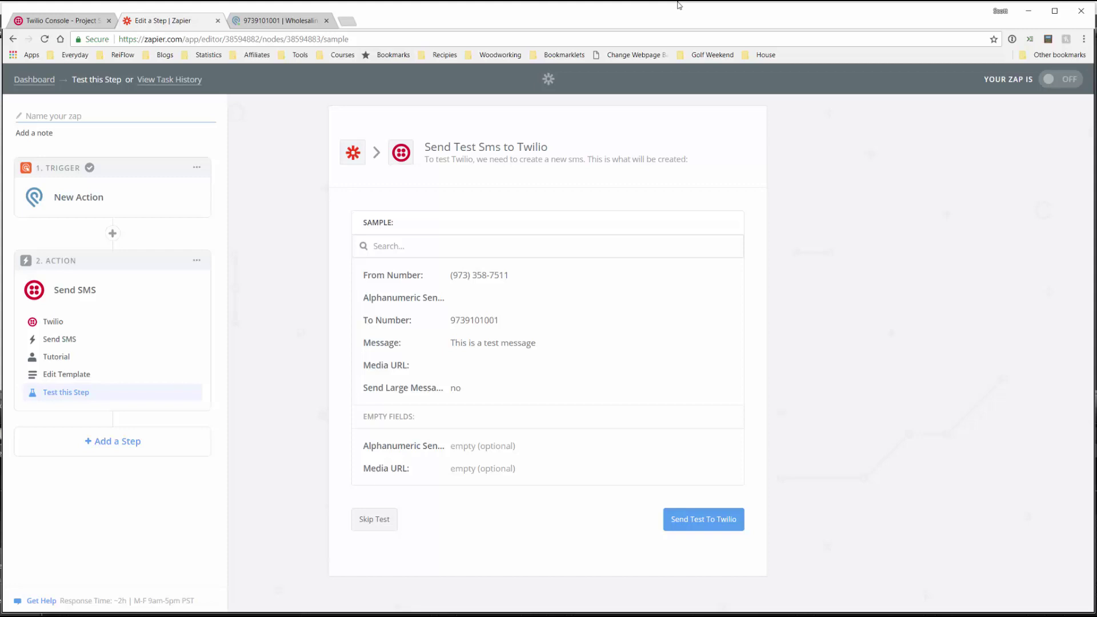
# Open the Google Voice Messages inbox in a new tab, then switch to the Podio SMS item
pyautogui.hotkey('ctrl', 't')
pyautogui.write('voi')
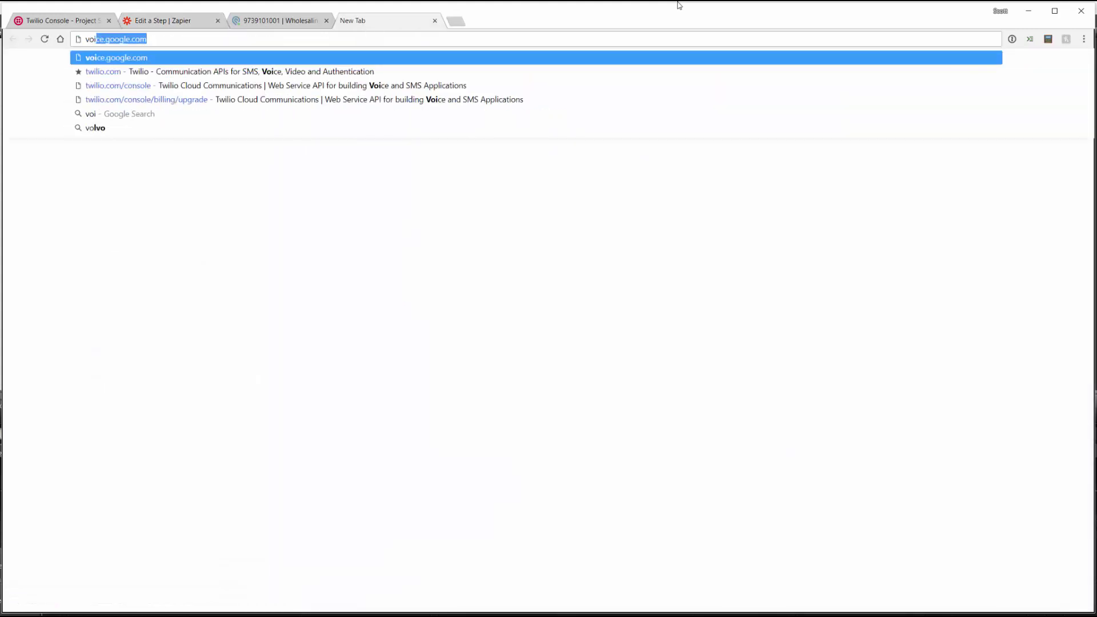
pyautogui.press('Return')
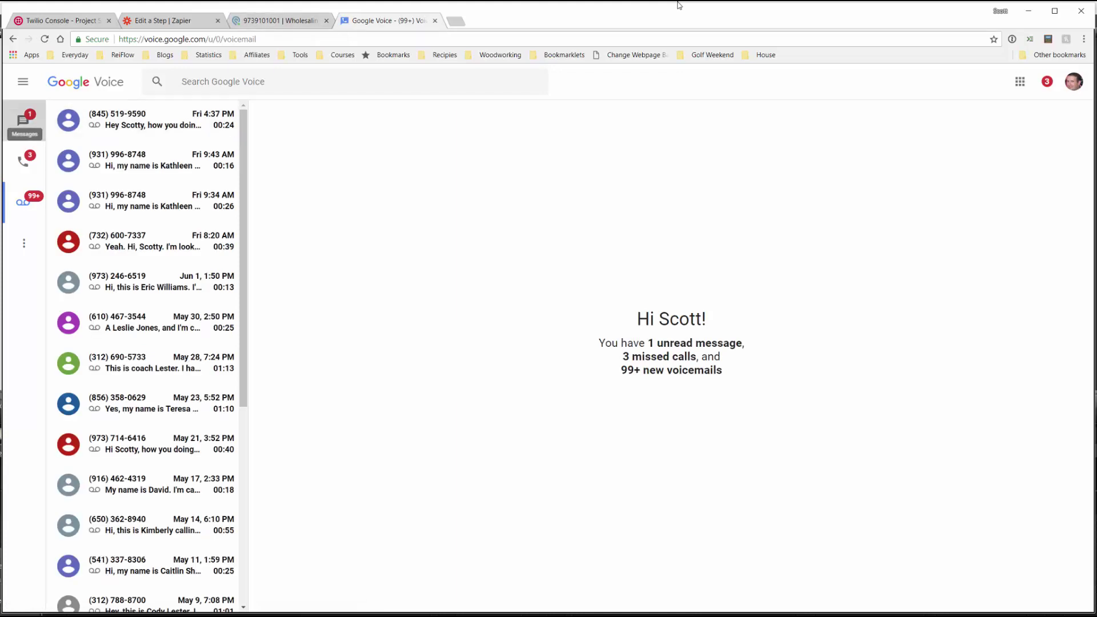
pyautogui.click(23, 120)
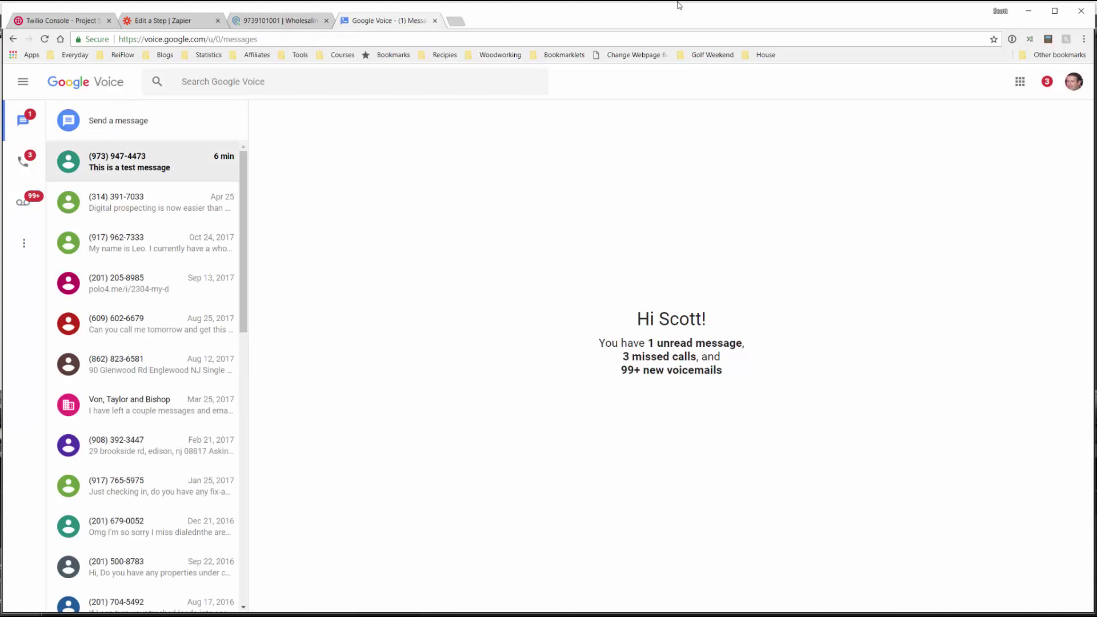
pyautogui.hotkey('ctrl', 'shift', 'Tab')
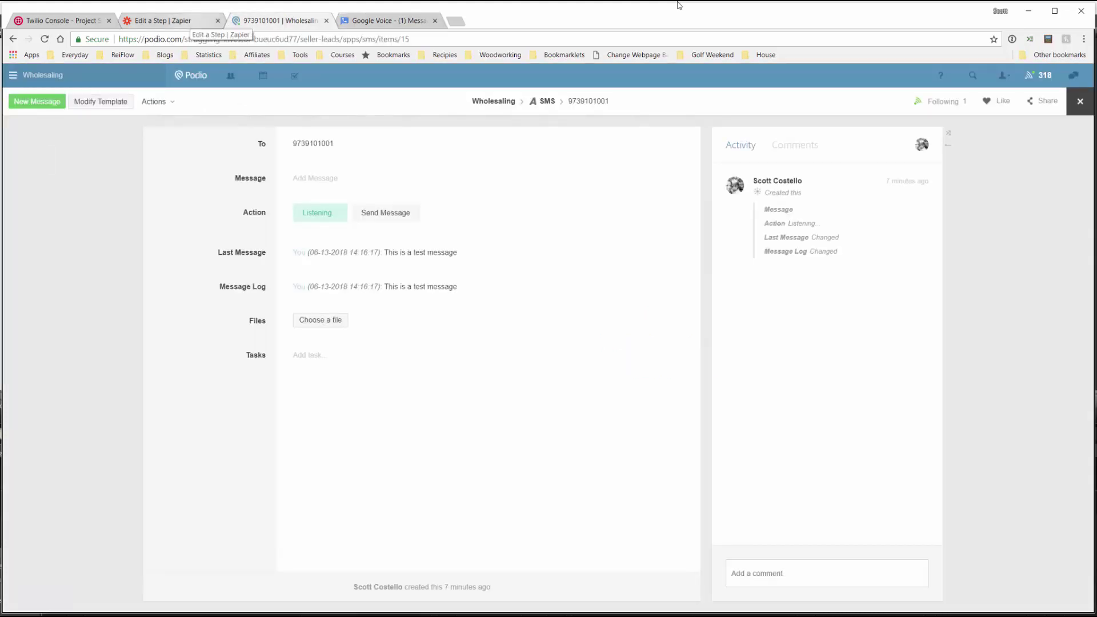
# Send the test SMS to Twilio, which fails with an invalid To number error
pyautogui.hotkey('ctrl', 'shift', 'Tab')
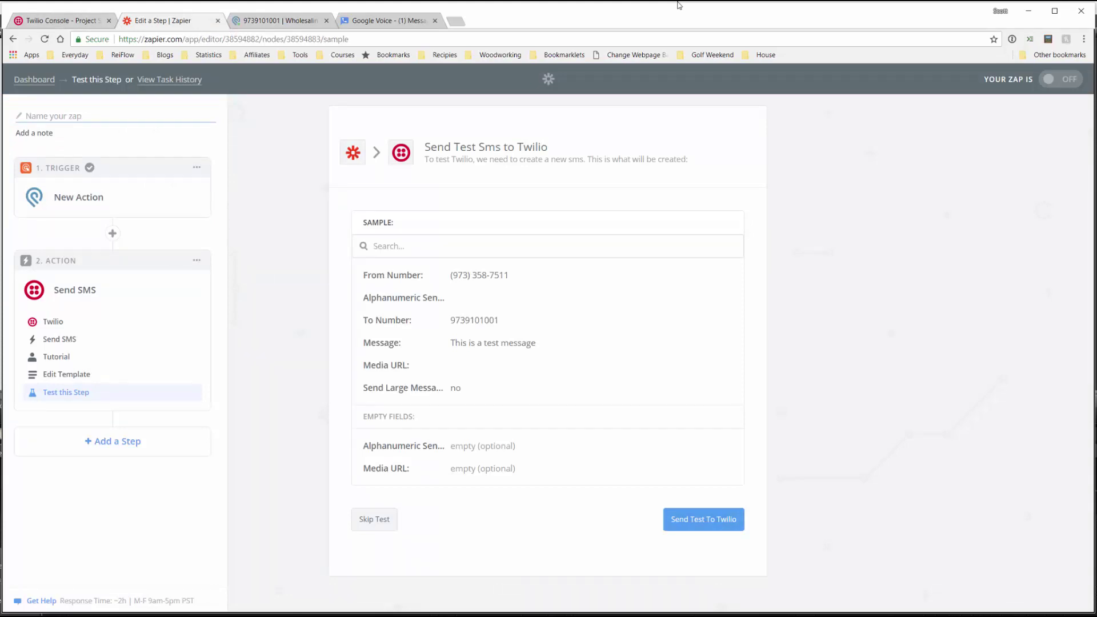
pyautogui.press('Return')
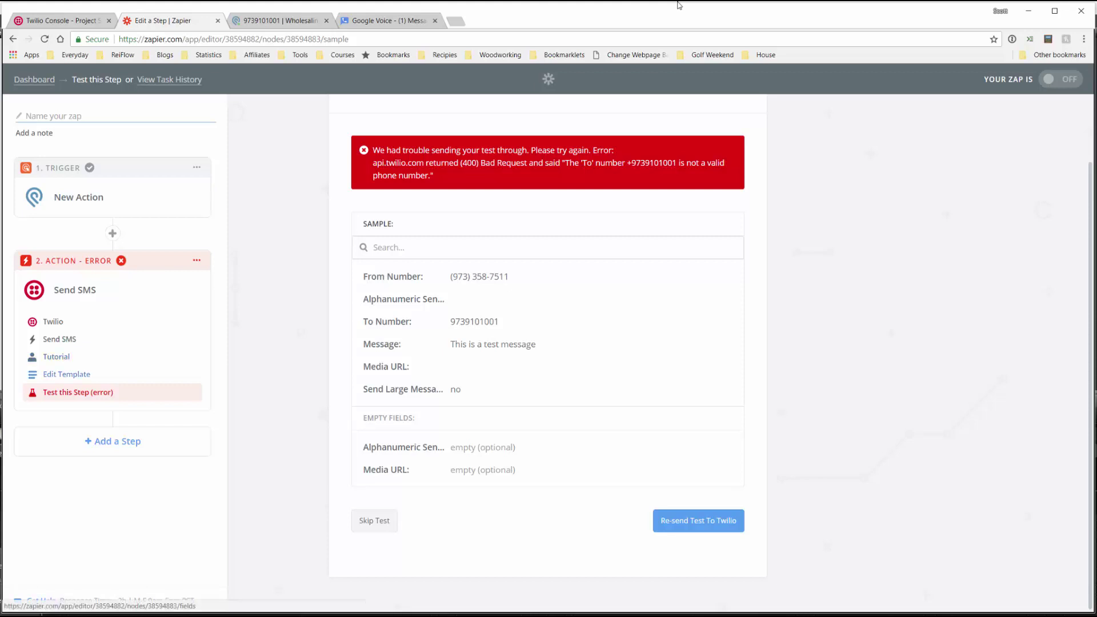
# Add country code 1 before the To Number's Step 1 value and save the template
pyautogui.click(66, 374)
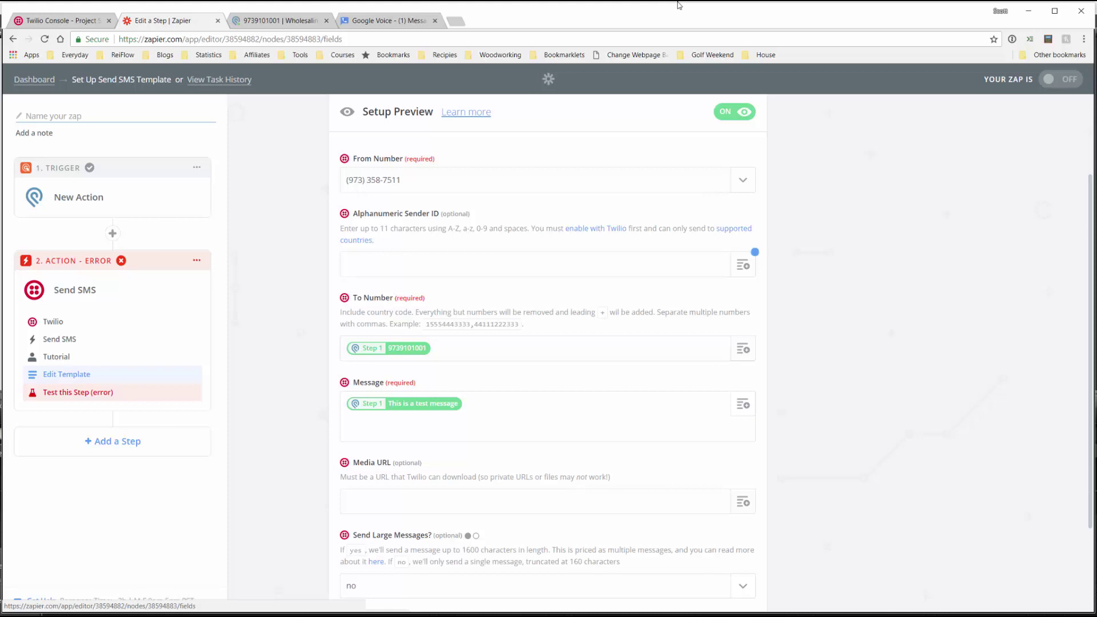
pyautogui.hotkey('ctrl', 'Tab')
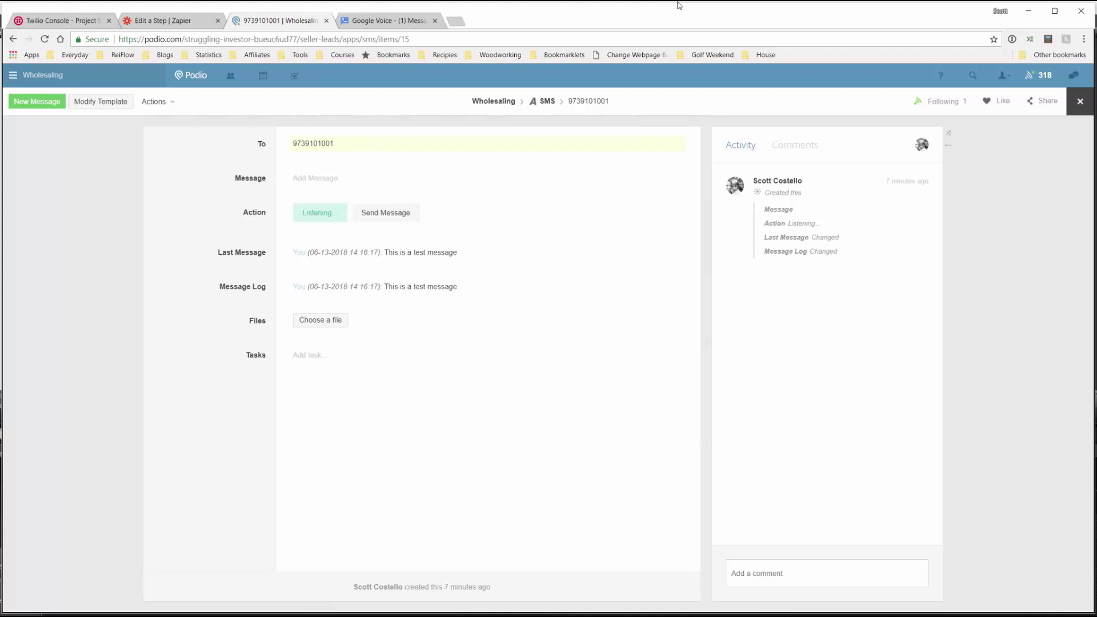
pyautogui.hotkey('ctrl', 'shift', 'Tab')
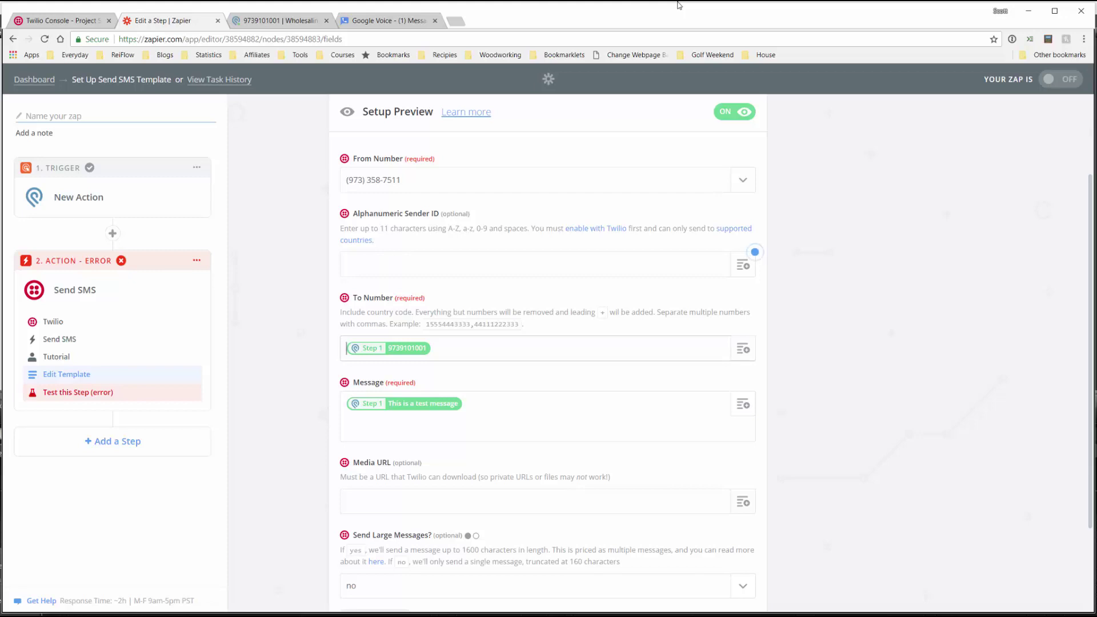
pyautogui.write('1')
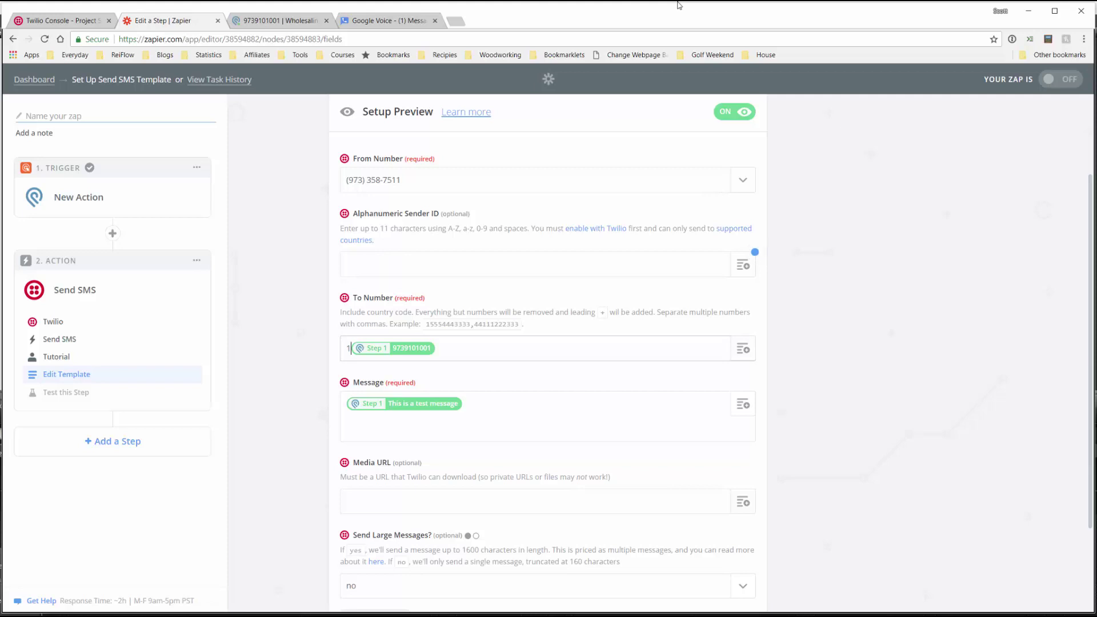
pyautogui.press('Right')
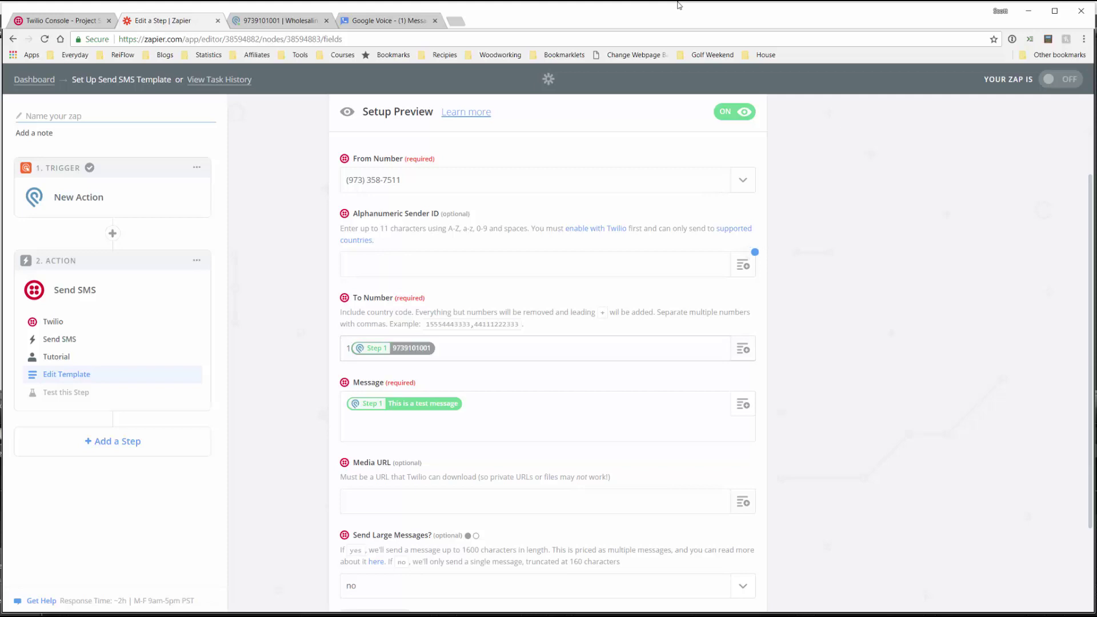
pyautogui.press('Left')
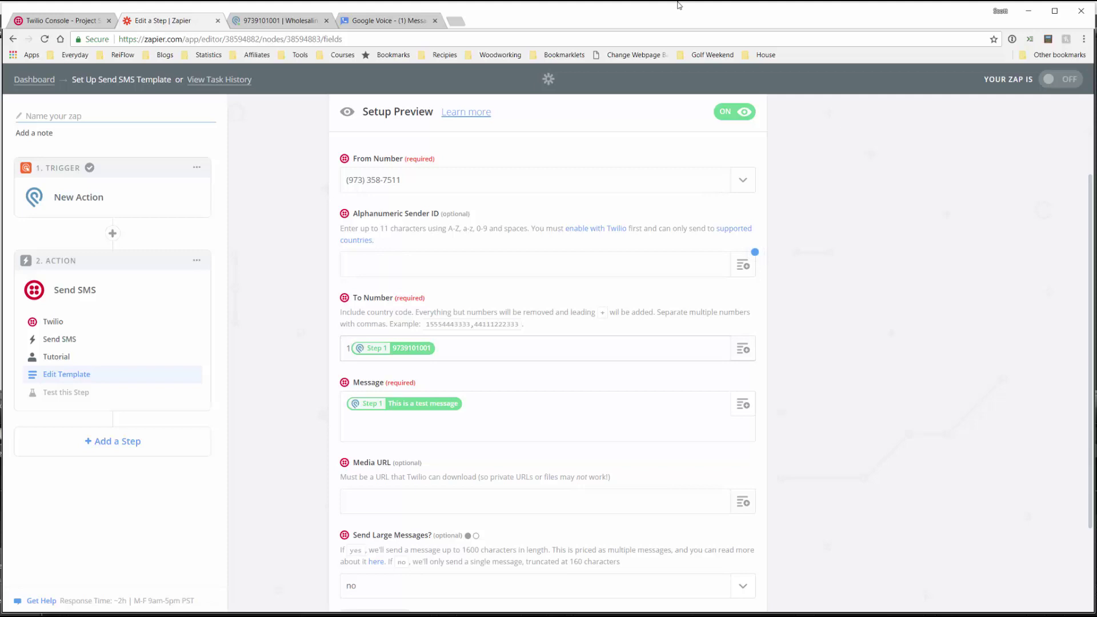
pyautogui.press('Tab')
pyautogui.press('Tab')
pyautogui.press('Tab')
pyautogui.press('Tab')
pyautogui.press('Tab')
pyautogui.press('Return')
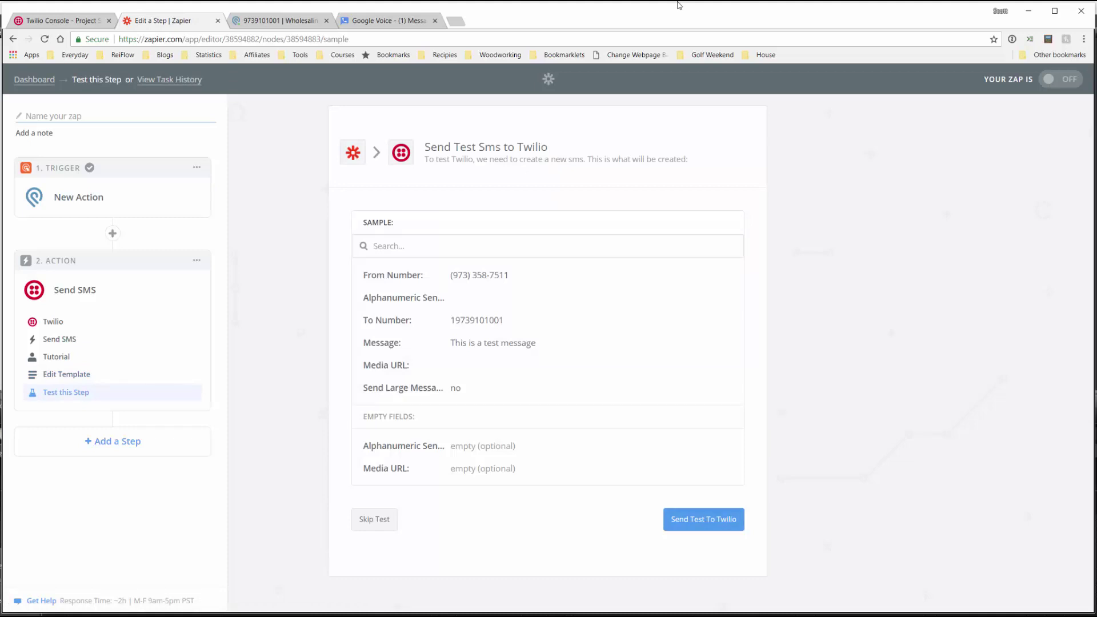
# Resend the corrected test SMS to Twilio and check Google Voice for it
pyautogui.press('Return')
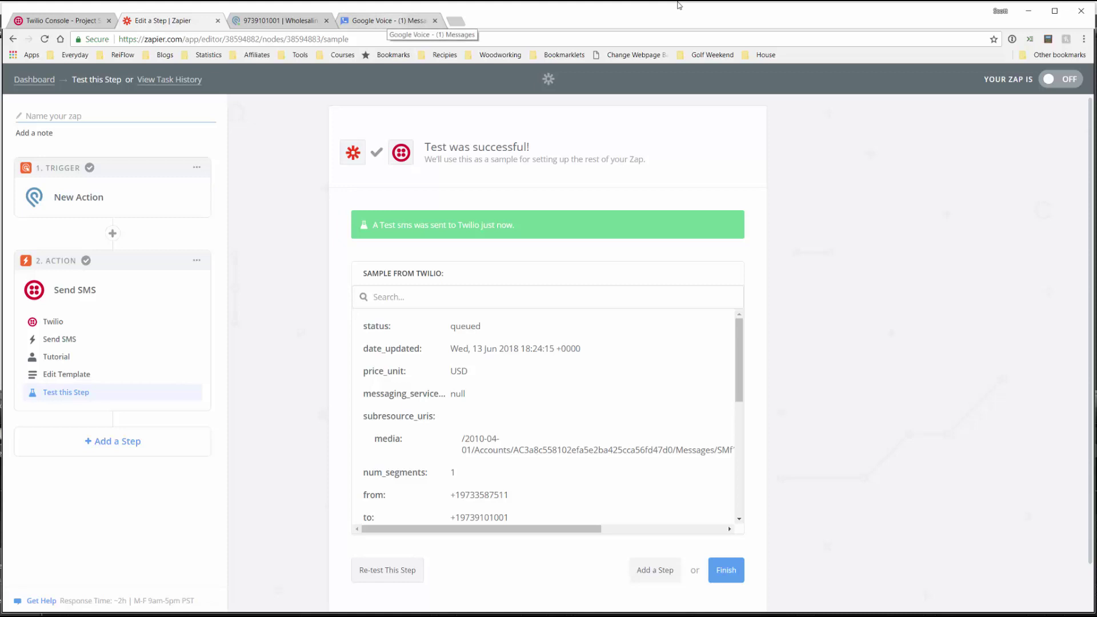
pyautogui.hotkey('ctrl', '4')
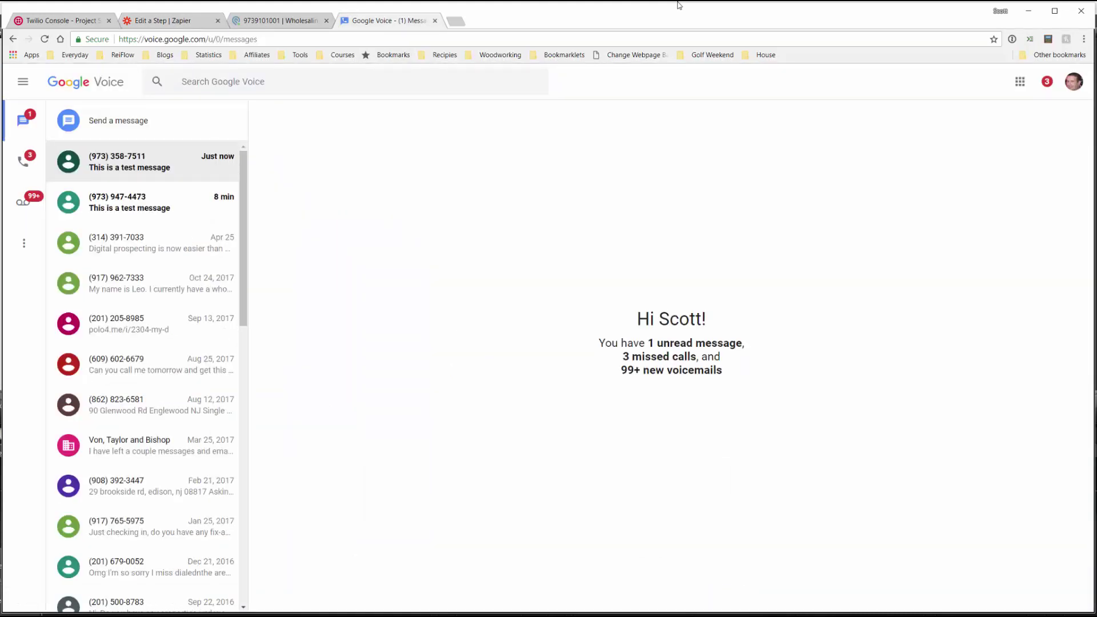
pyautogui.press('Return')
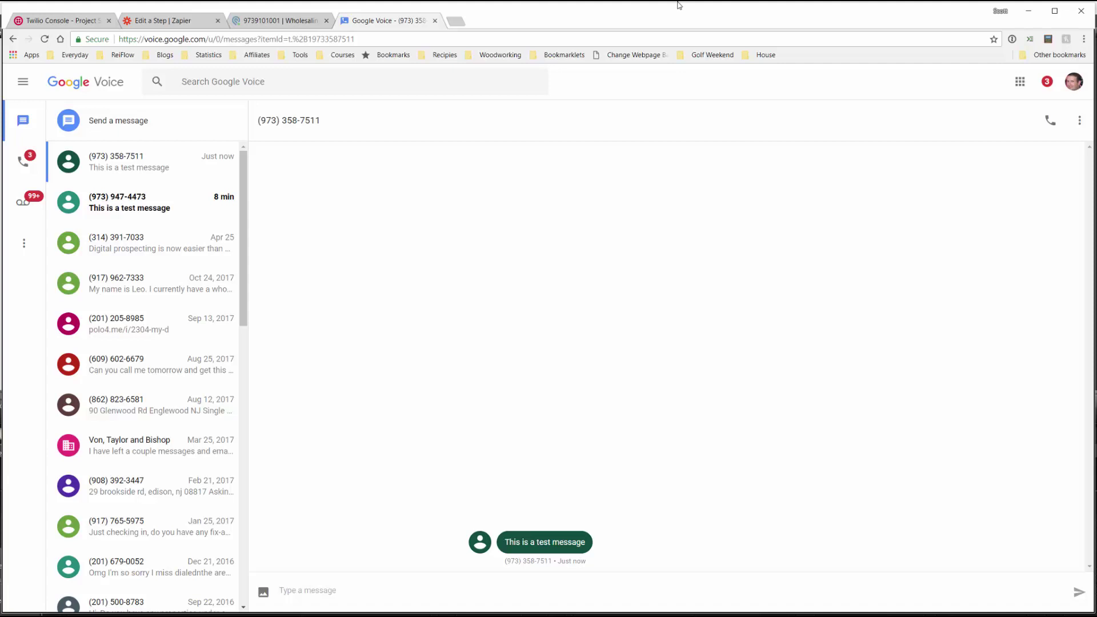
pyautogui.hotkey('ctrl', 'shift', 'Tab')
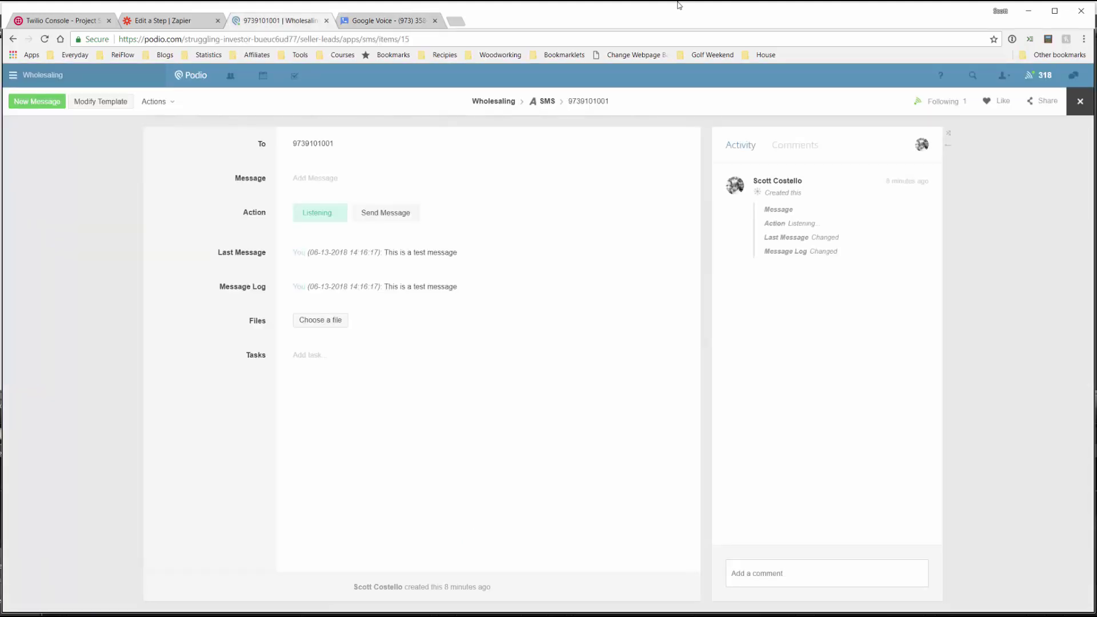
pyautogui.hotkey('ctrl', 'Tab')
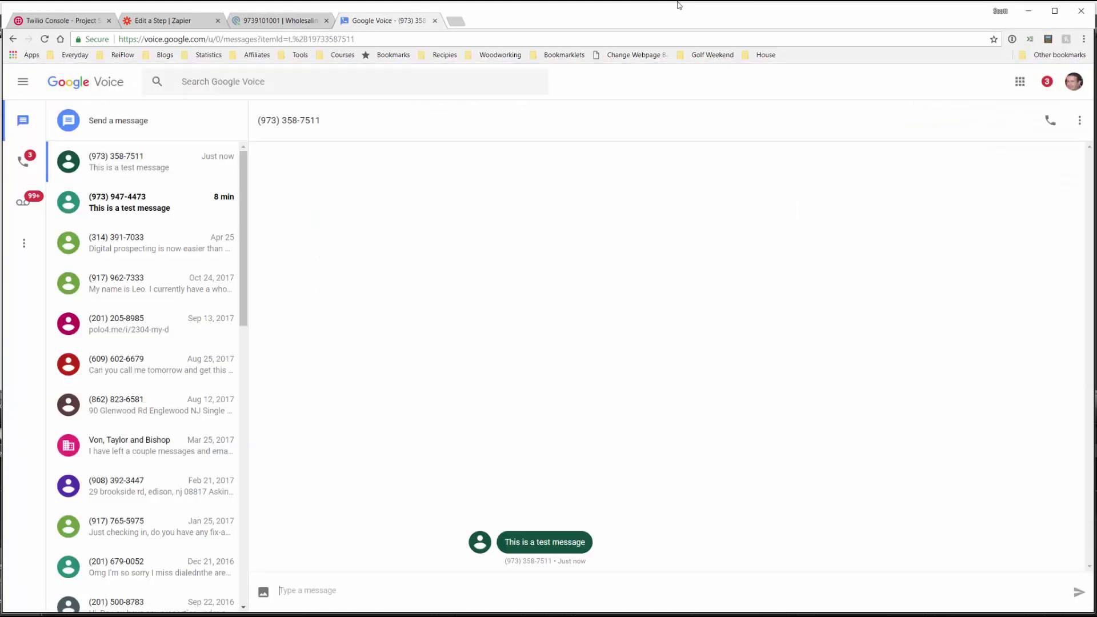
pyautogui.hotkey('ctrl', 'shift', 'Tab')
pyautogui.hotkey('ctrl', 'shift', 'Tab')
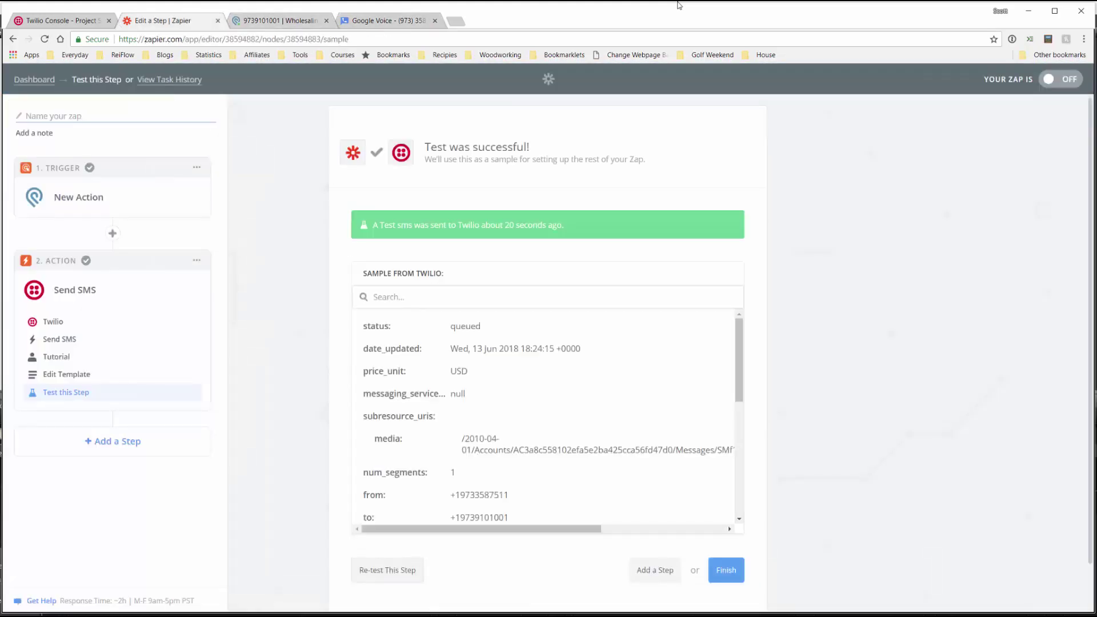
# Complete the Twilio Send SMS step, check the Podio SMS item, and add a third action step
pyautogui.press('Return')
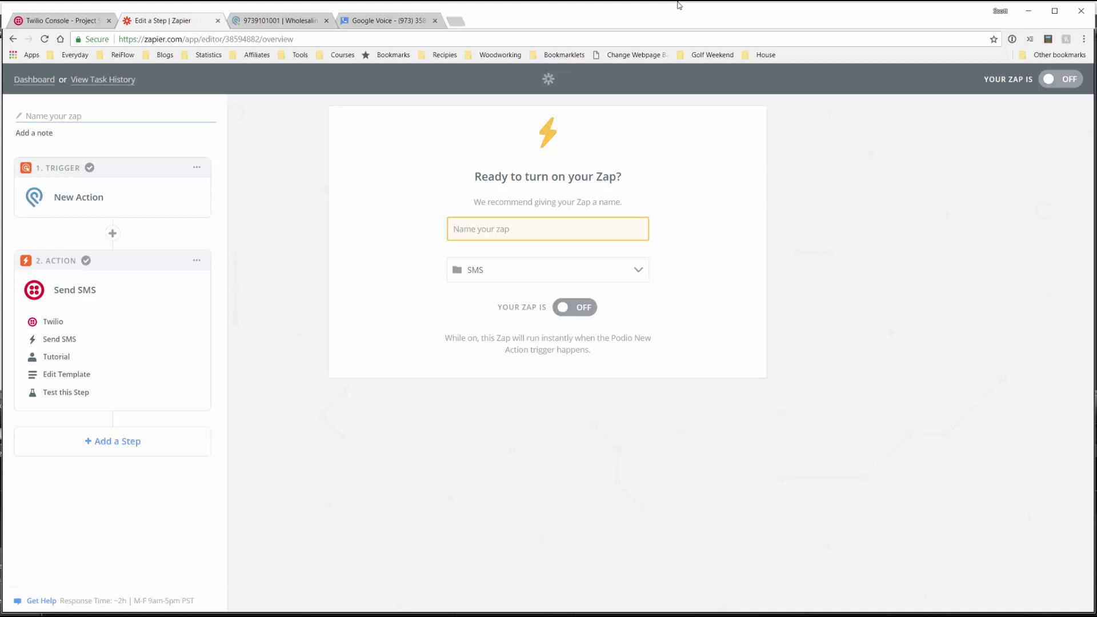
pyautogui.hotkey('ctrl', 'Tab')
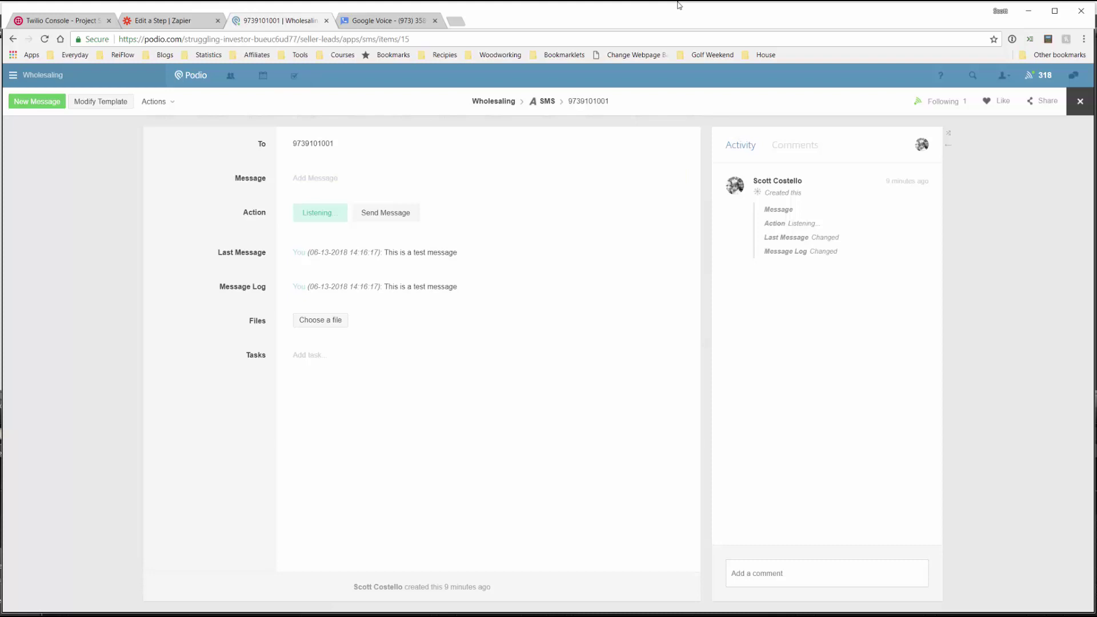
pyautogui.hotkey('ctrl', 'shift', 'Tab')
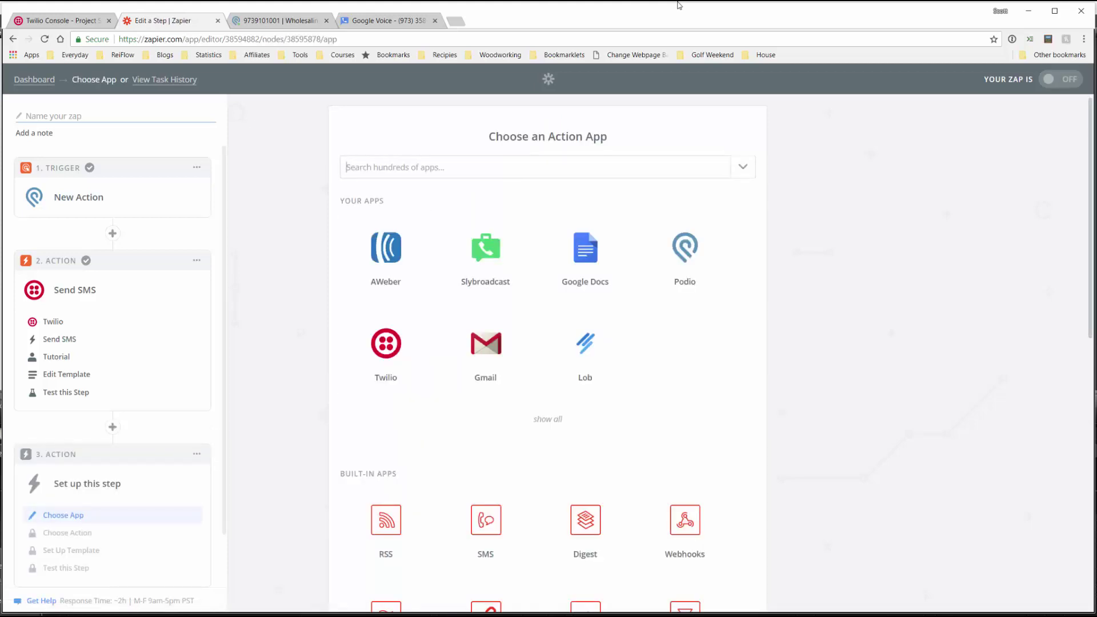
# Set step 3's app to Formatter by Zapier with the Date / Time action
pyautogui.write('Form')
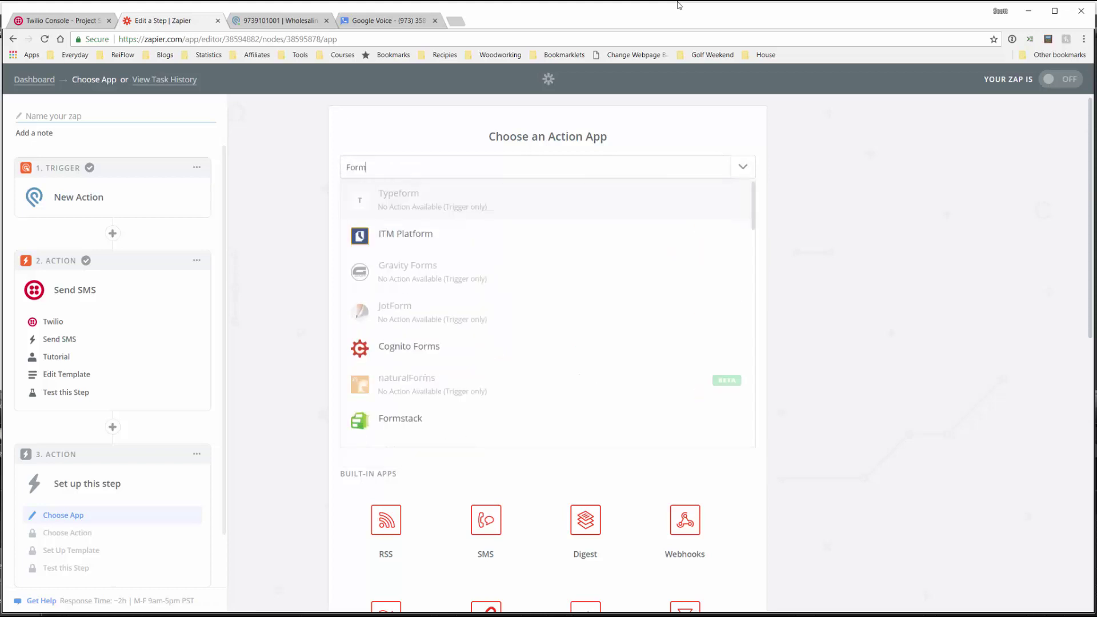
pyautogui.write('at')
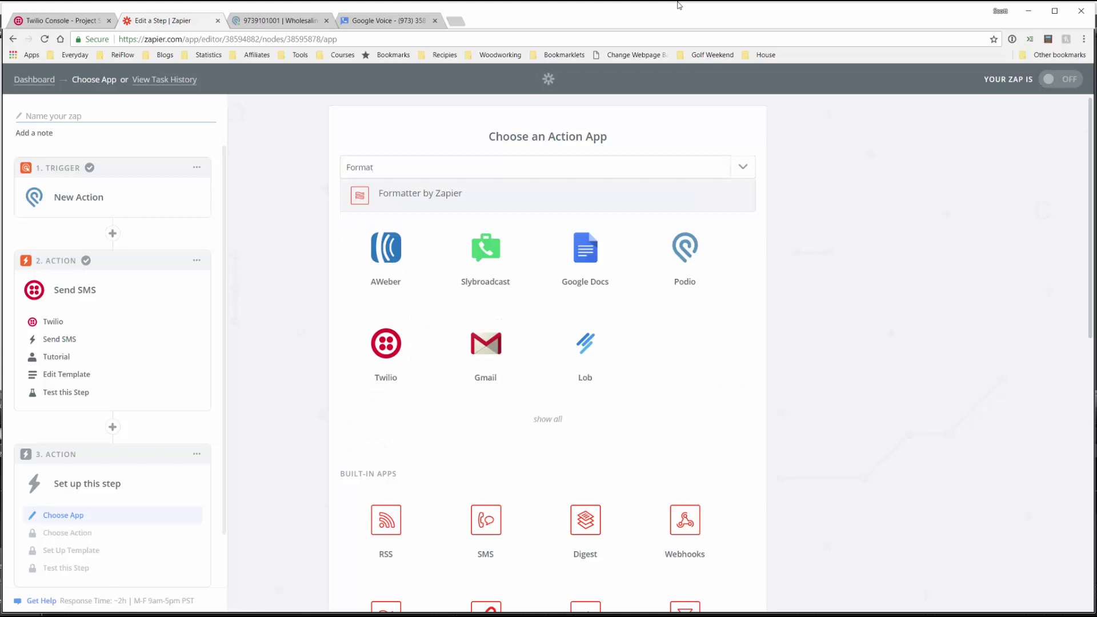
pyautogui.press('Return')
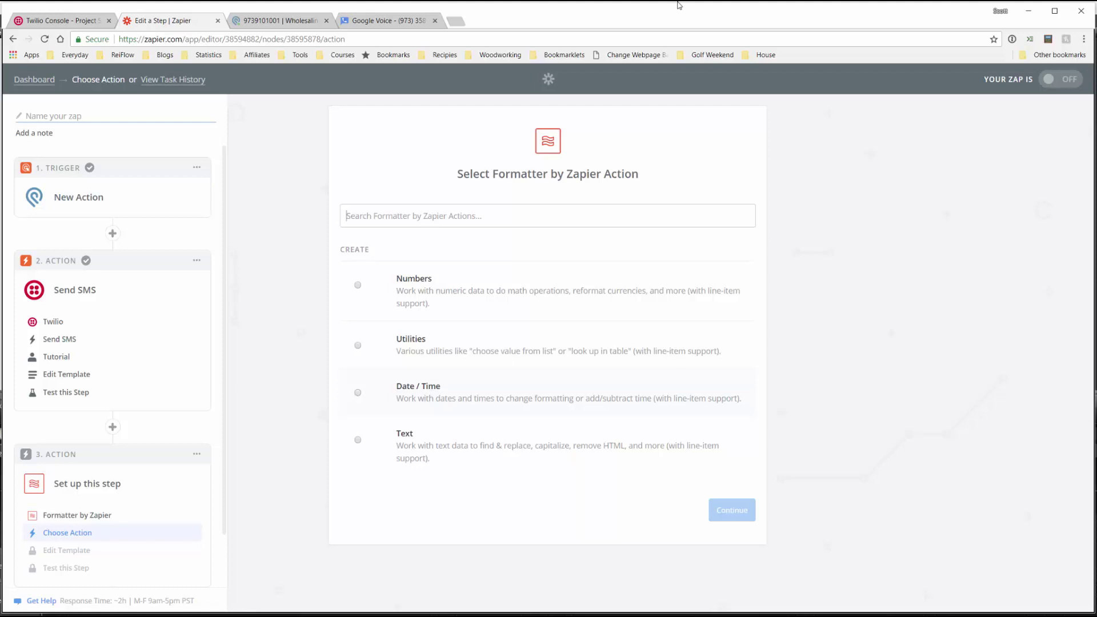
pyautogui.click(357, 393)
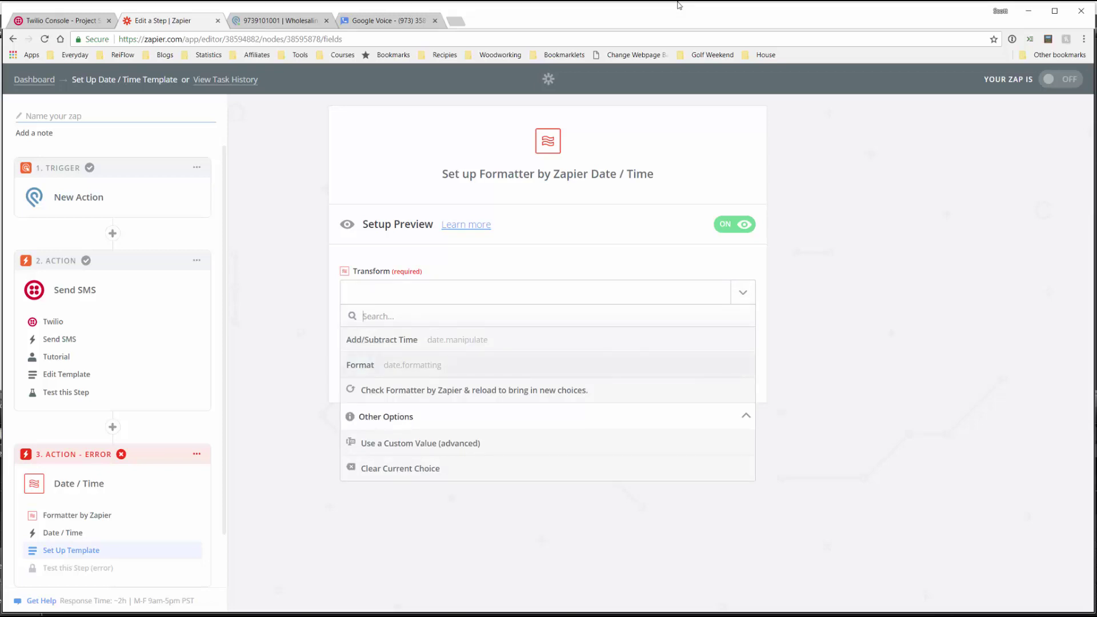
# Choose the Format transform and use the Send SMS step's Date Updated as the input
pyautogui.press('Return')
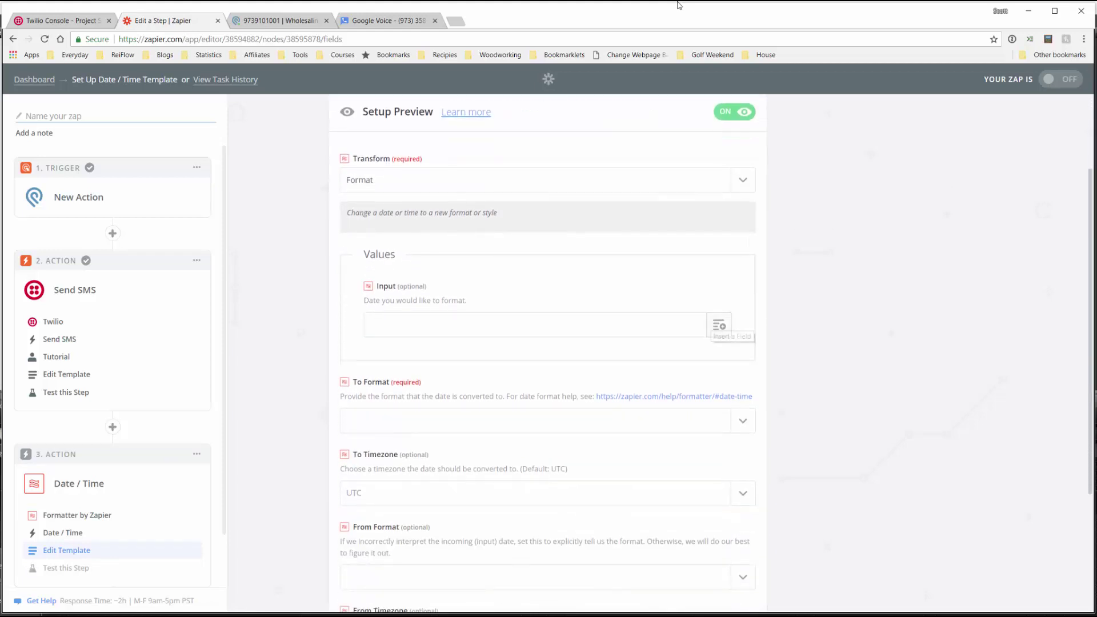
pyautogui.press('Tab')
pyautogui.press('Tab')
pyautogui.press('Return')
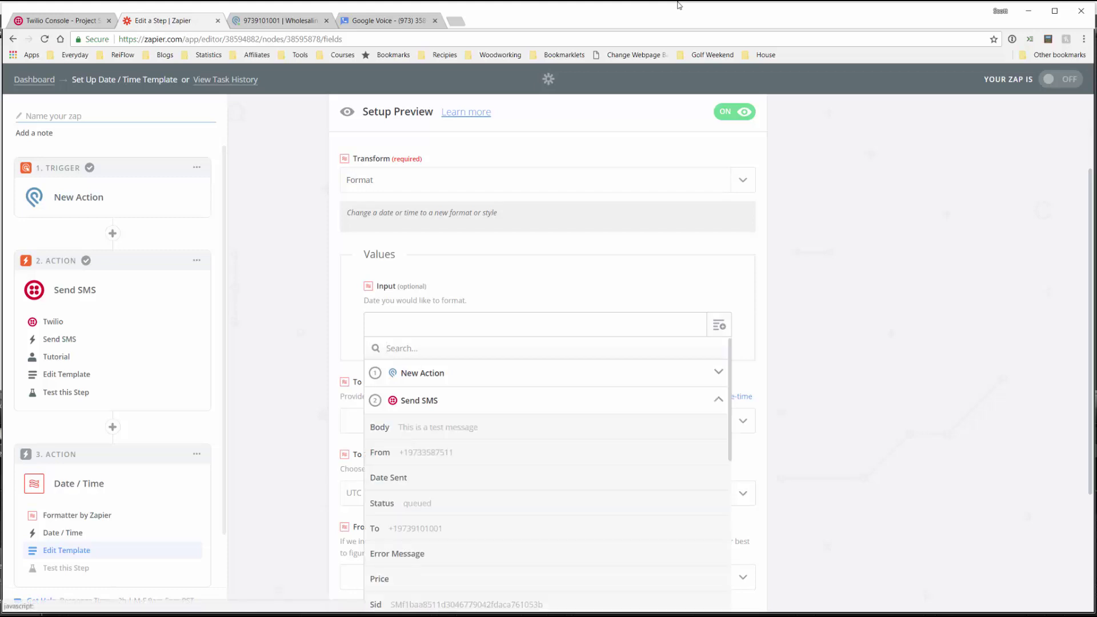
pyautogui.press('Down')
pyautogui.press('Down')
pyautogui.press('Down')
pyautogui.press('Down')
pyautogui.press('Down')
pyautogui.press('Down')
pyautogui.press('Down')
pyautogui.press('Down')
pyautogui.press('Down')
pyautogui.press('Down')
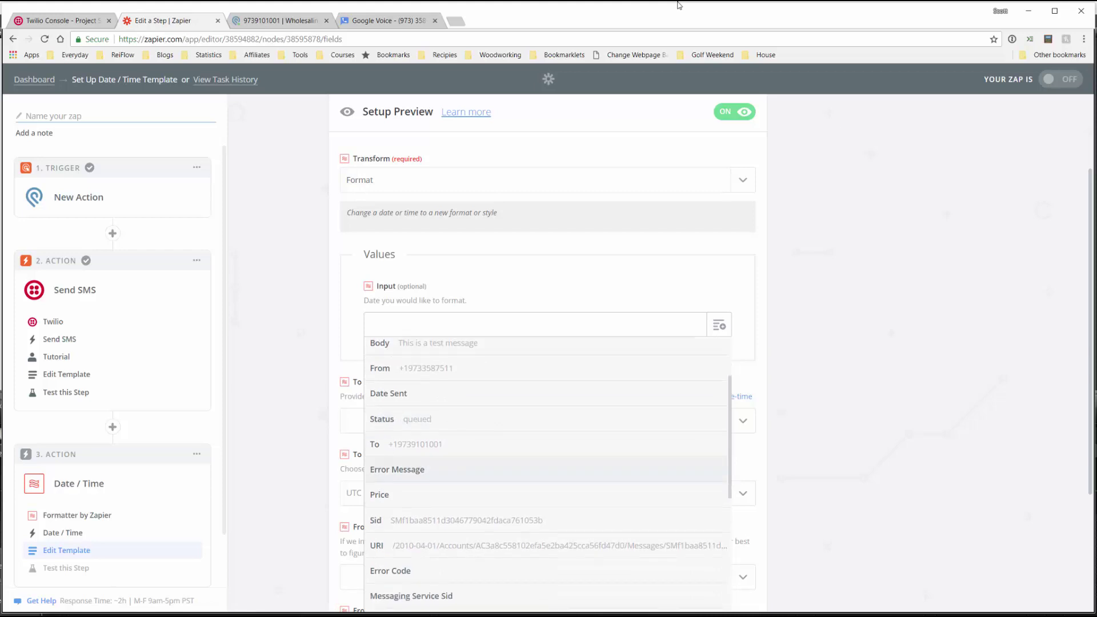
pyautogui.press('Down')
pyautogui.press('Down')
pyautogui.press('Down')
pyautogui.press('Down')
pyautogui.press('Down')
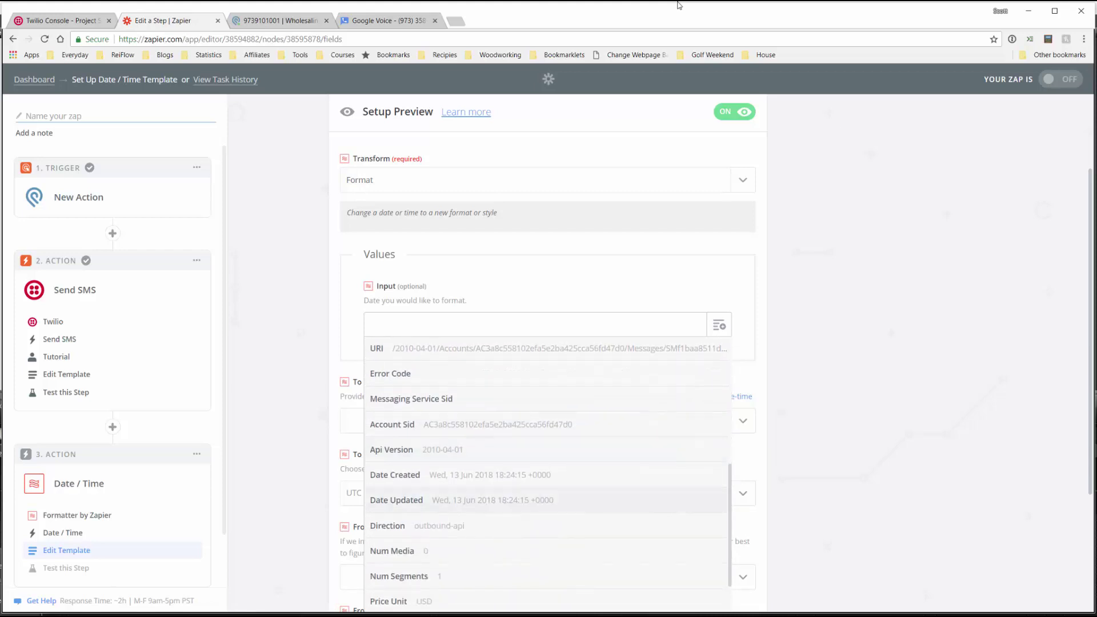
pyautogui.press('Return')
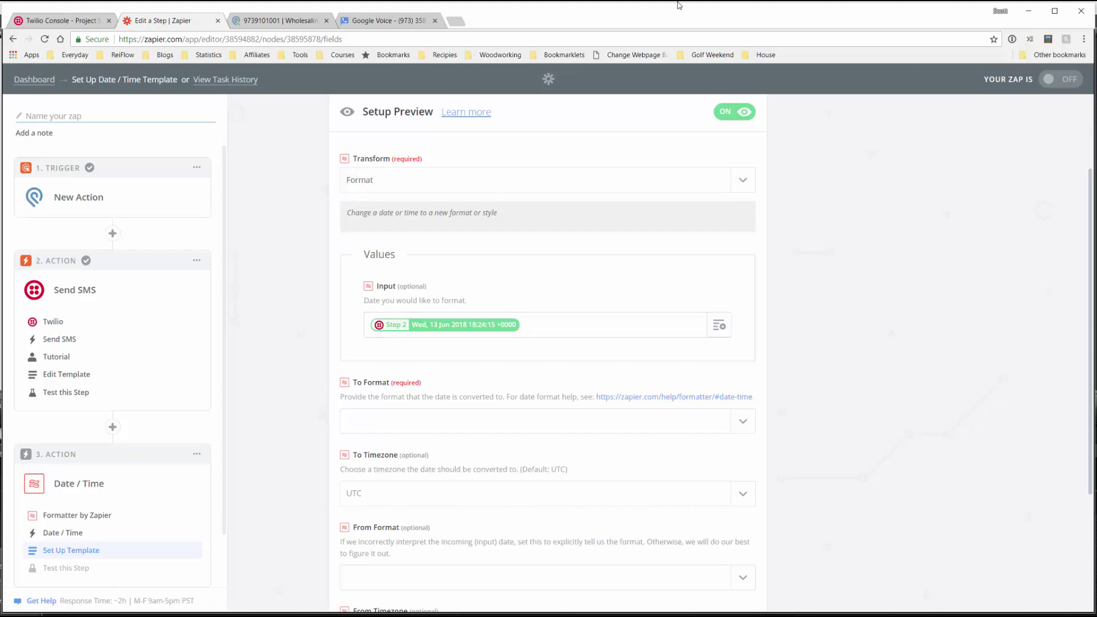
# Switch To Format to Use a Custom Value (advanced)
pyautogui.press('Tab')
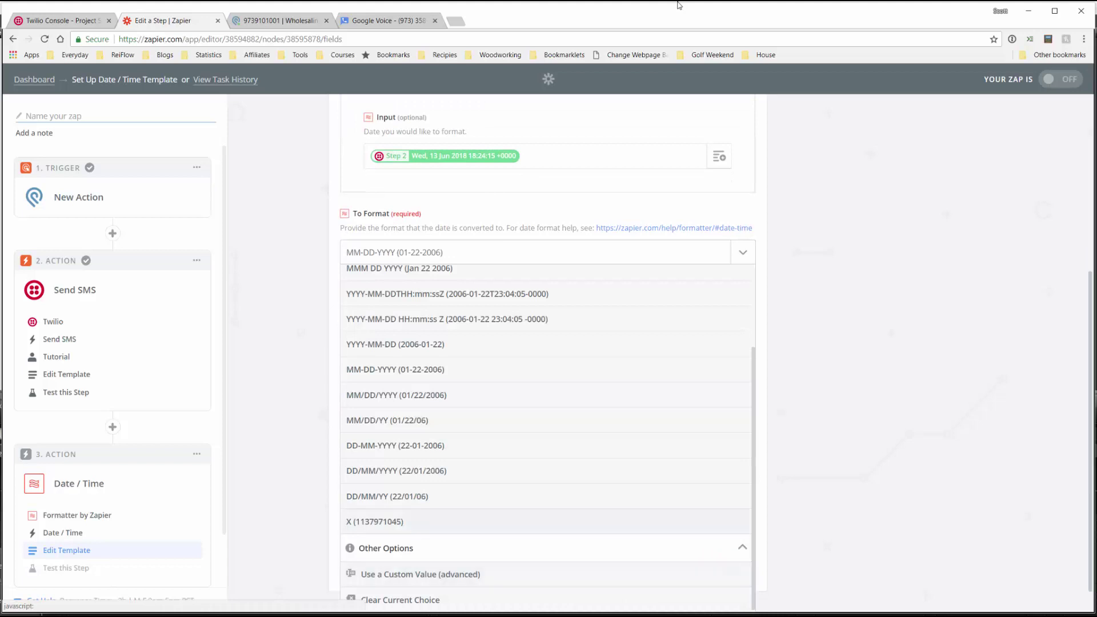
pyautogui.press('Up')
pyautogui.press('Up')
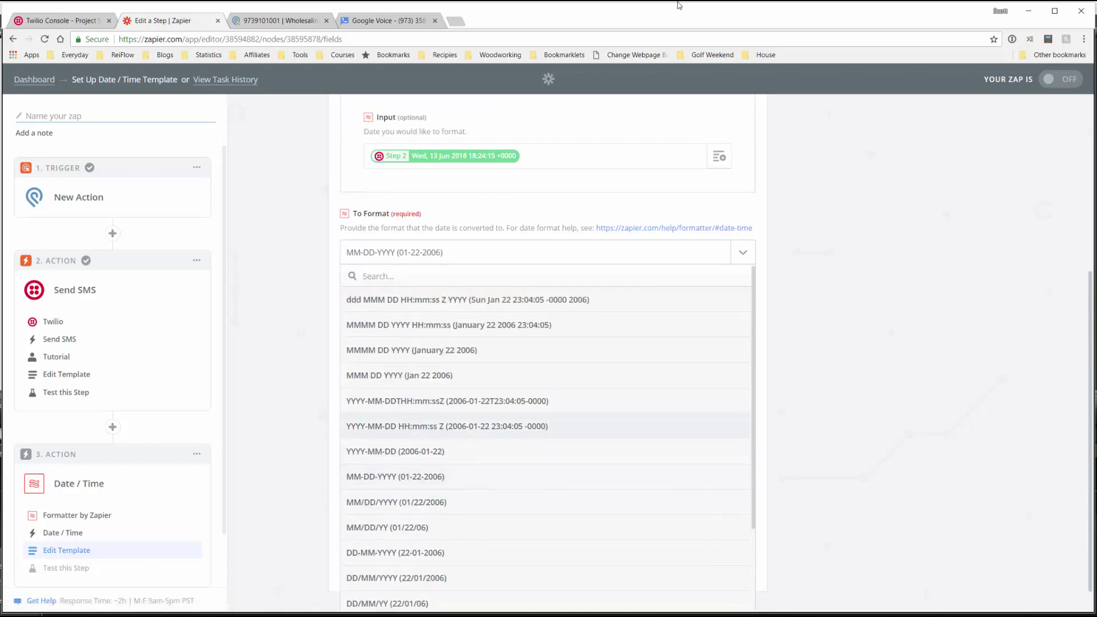
pyautogui.scroll(-2, 547, 434)
pyautogui.press('Tab')
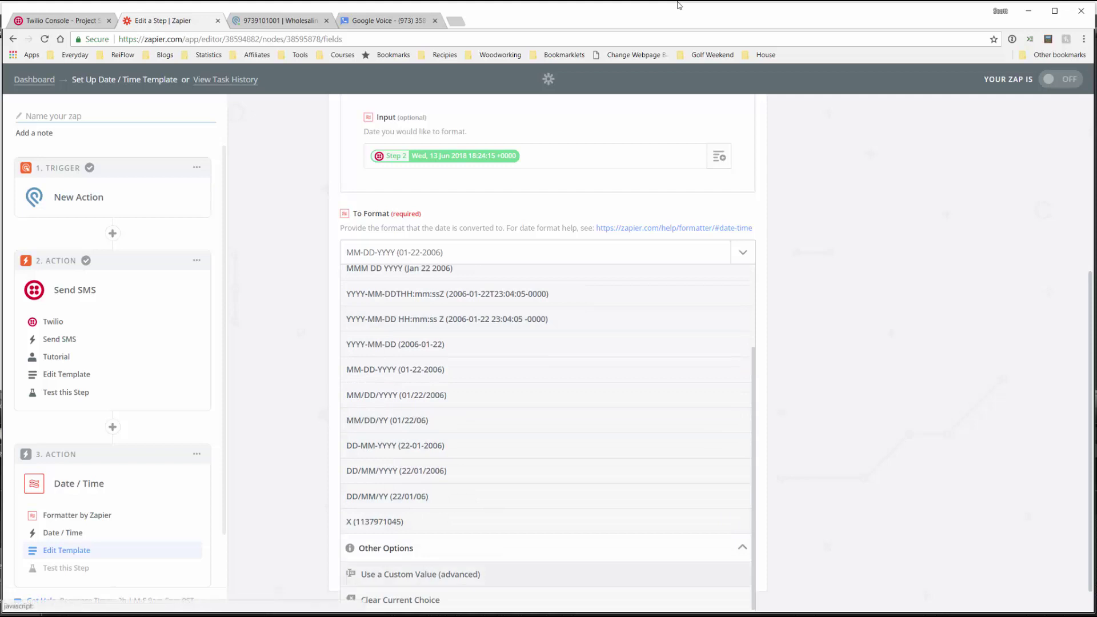
pyautogui.press('Return')
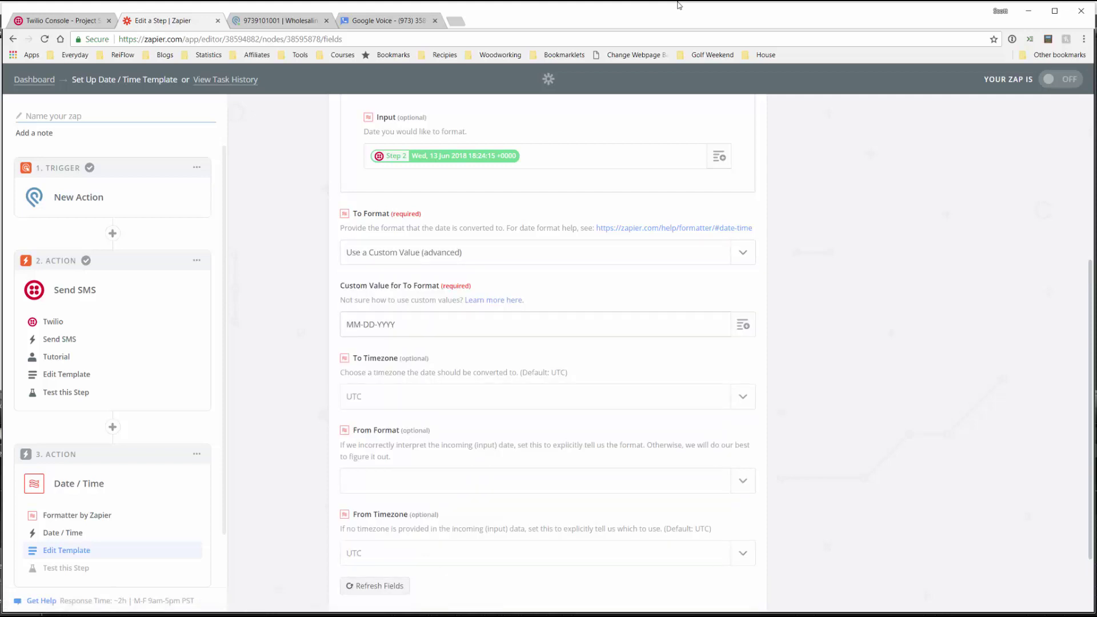
# Replace the custom output format with MM-DD-YYYY HH:mm:ss
pyautogui.hotkey('shift', 'Home')
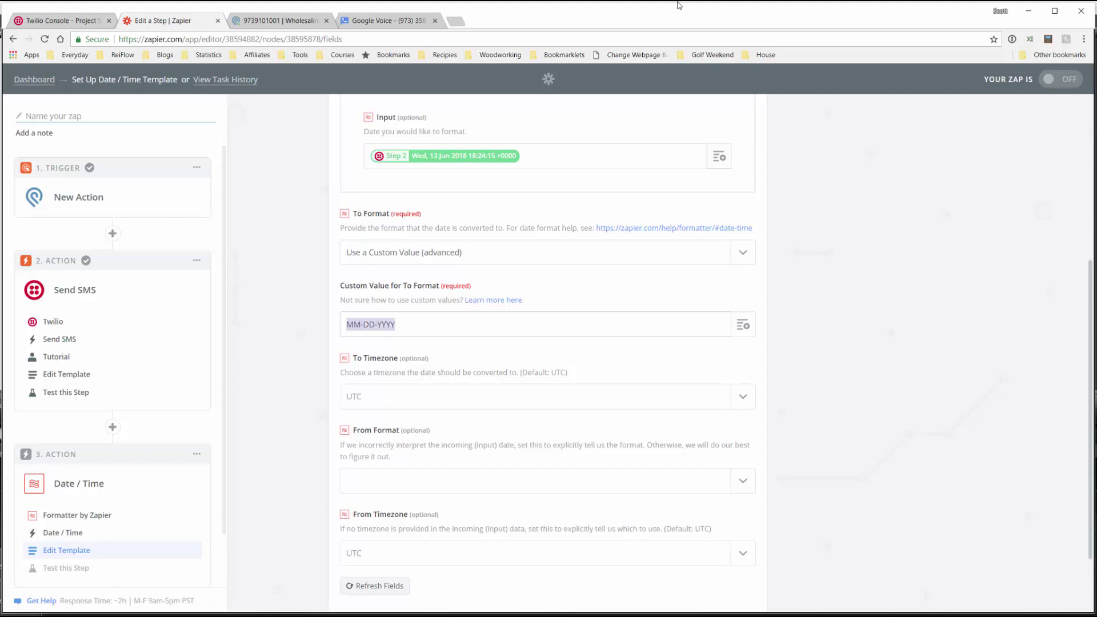
pyautogui.write('MM')
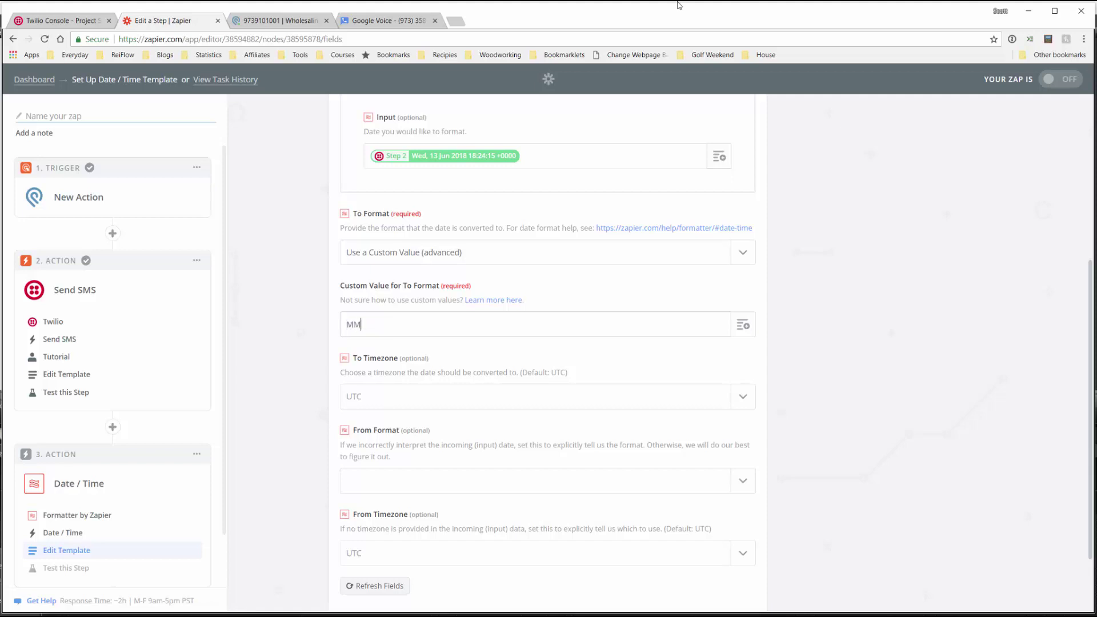
pyautogui.write('-DD-YYYY')
pyautogui.write('HH:mm:ss')
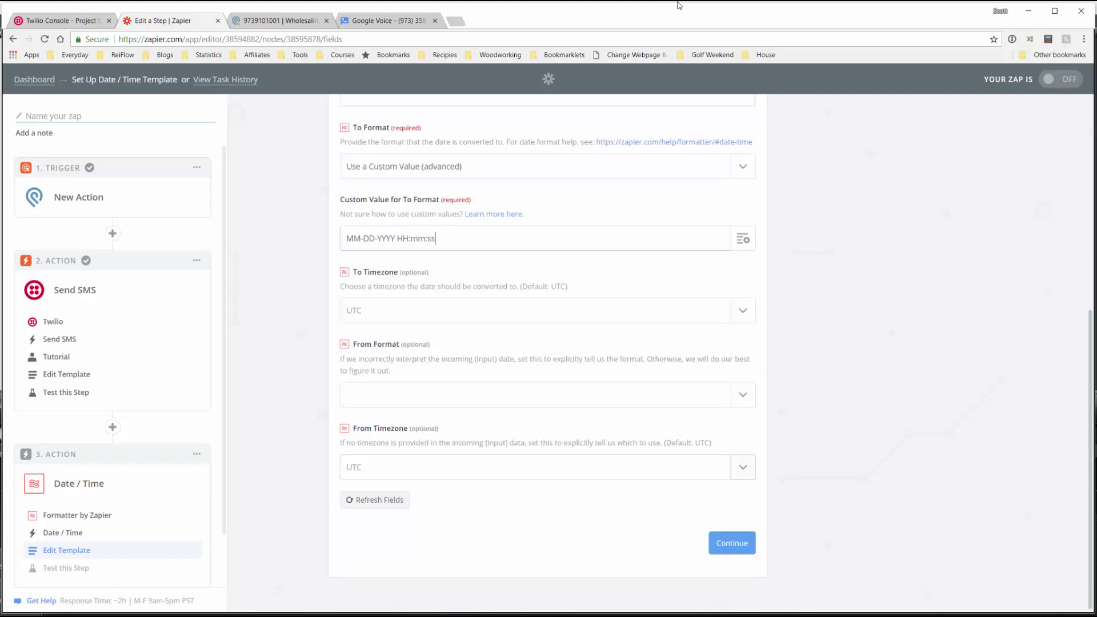
# Set From Timezone to America/New York and continue to testing
pyautogui.click(537, 467)
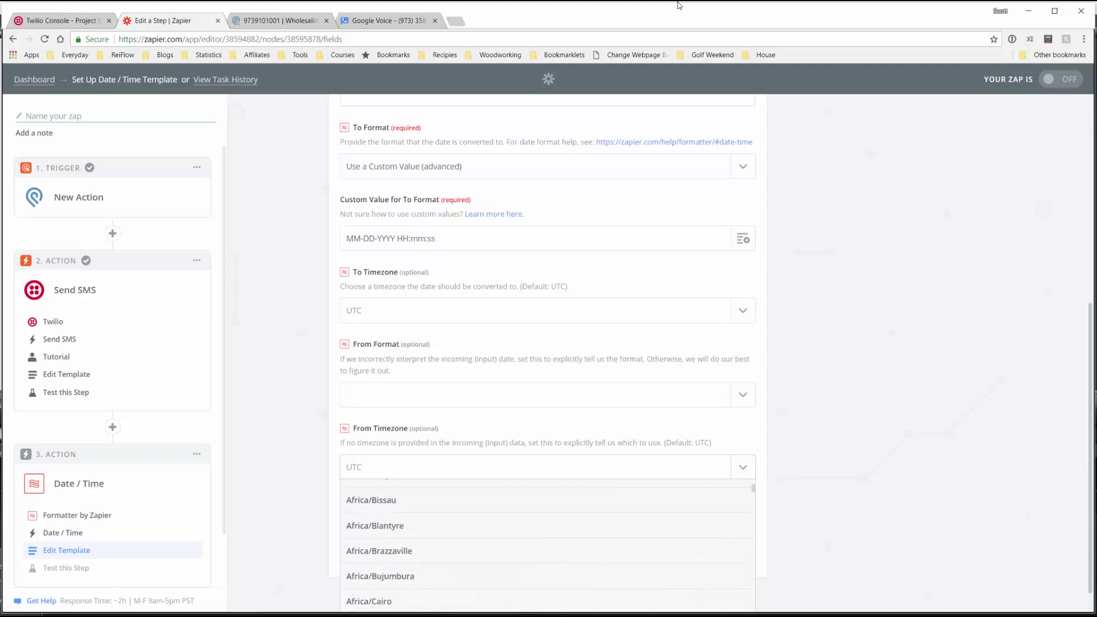
pyautogui.press('Down')
pyautogui.press('Down')
pyautogui.press('Down')
pyautogui.press('Down')
pyautogui.press('Down')
pyautogui.press('Down')
pyautogui.press('Down')
pyautogui.press('Down')
pyautogui.press('Down')
pyautogui.press('Down')
pyautogui.press('Down')
pyautogui.press('Down')
pyautogui.press('Down')
pyautogui.press('Down')
pyautogui.press('Down')
pyautogui.press('Down')
pyautogui.press('Down')
pyautogui.press('Down')
pyautogui.press('Down')
pyautogui.press('Down')
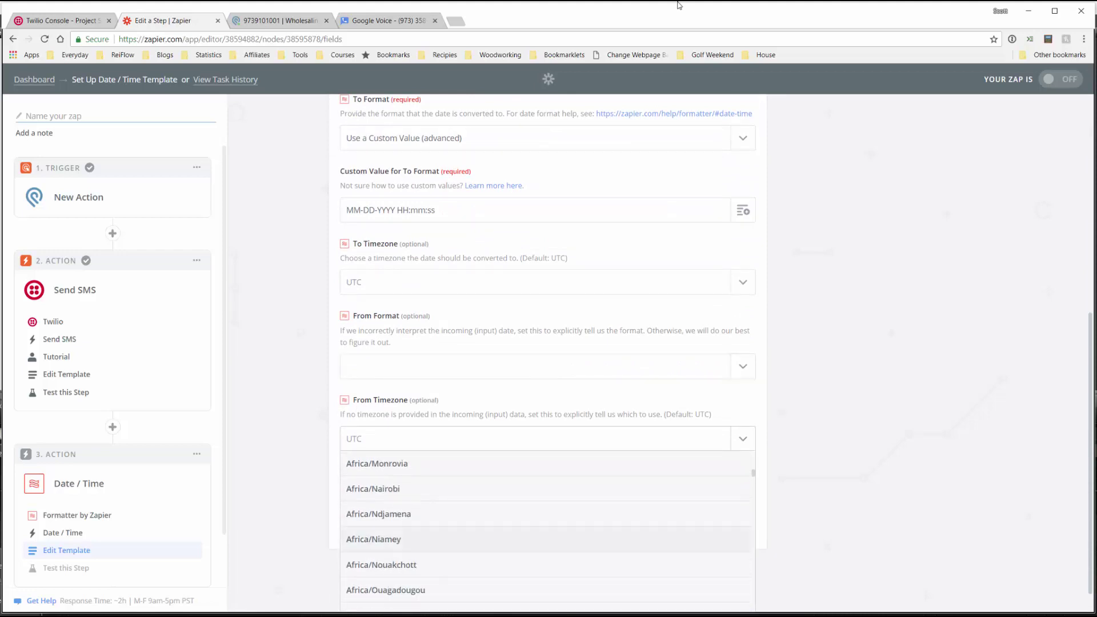
pyautogui.press('Down')
pyautogui.press('Down')
pyautogui.press('Down')
pyautogui.press('Down')
pyautogui.press('Down')
pyautogui.press('Down')
pyautogui.press('Down')
pyautogui.press('Down')
pyautogui.press('Down')
pyautogui.press('Down')
pyautogui.press('Down')
pyautogui.press('Down')
pyautogui.press('Down')
pyautogui.press('Down')
pyautogui.press('Down')
pyautogui.press('Down')
pyautogui.press('Down')
pyautogui.press('Down')
pyautogui.press('Down')
pyautogui.press('Down')
pyautogui.press('Down')
pyautogui.press('Down')
pyautogui.press('Down')
pyautogui.press('Down')
pyautogui.press('Down')
pyautogui.press('Down')
pyautogui.press('Down')
pyautogui.press('Down')
pyautogui.press('Down')
pyautogui.press('Down')
pyautogui.press('Down')
pyautogui.press('Down')
pyautogui.press('Down')
pyautogui.press('Down')
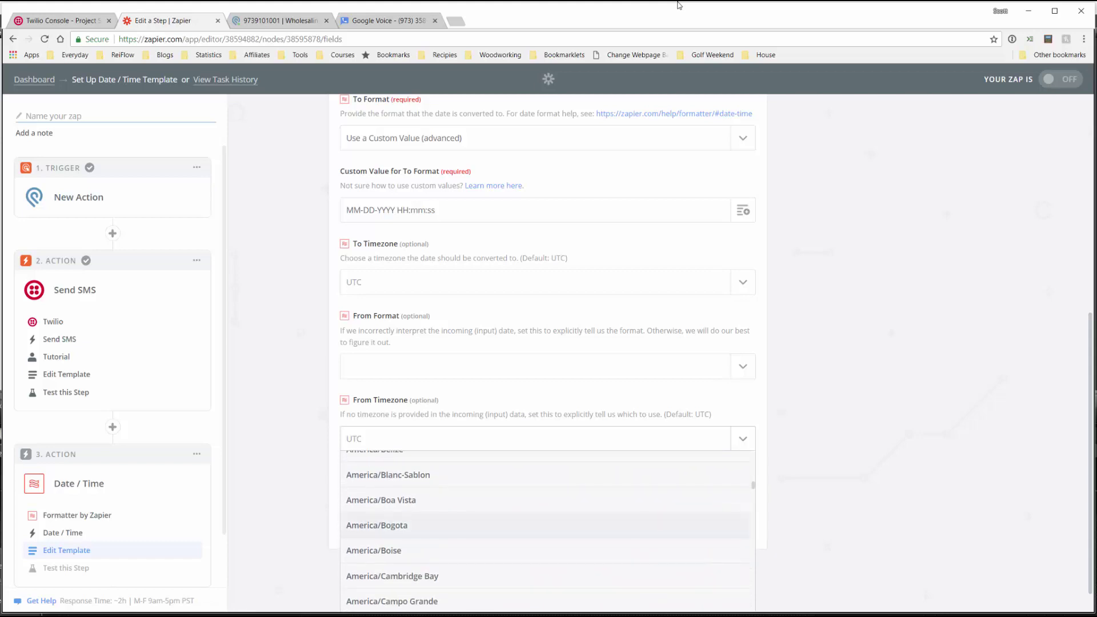
pyautogui.press('Down')
pyautogui.press('Down')
pyautogui.press('Down')
pyautogui.press('Down')
pyautogui.press('Down')
pyautogui.press('Down')
pyautogui.press('Down')
pyautogui.press('Down')
pyautogui.press('Down')
pyautogui.press('Down')
pyautogui.press('Down')
pyautogui.press('Down')
pyautogui.press('Down')
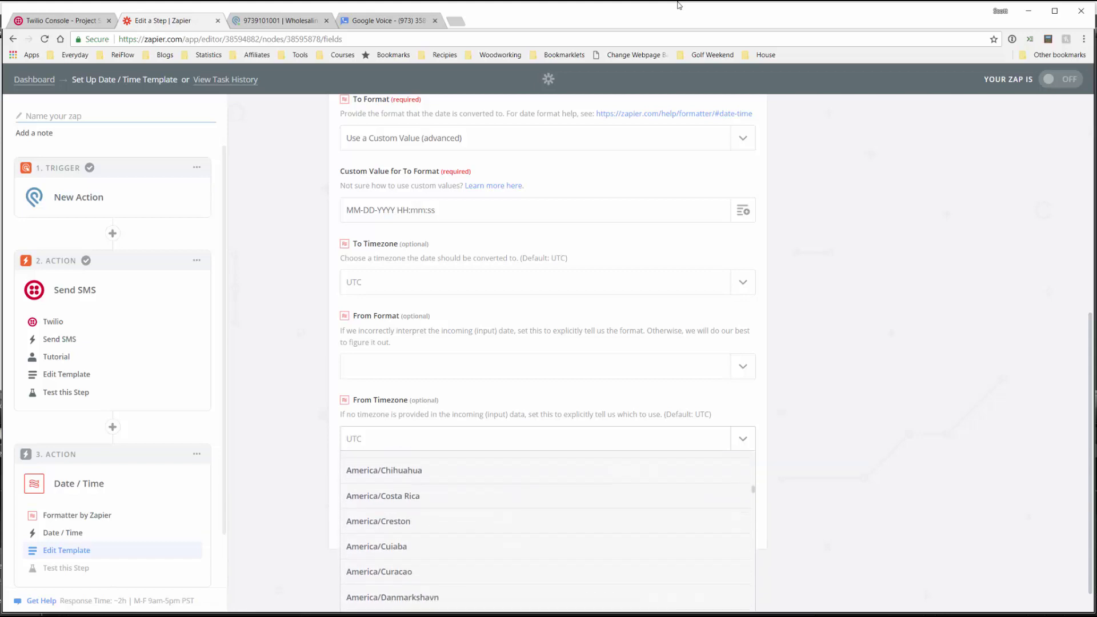
pyautogui.press('Down')
pyautogui.press('Down')
pyautogui.press('Down')
pyautogui.press('Down')
pyautogui.press('Down')
pyautogui.press('Down')
pyautogui.press('Down')
pyautogui.press('Down')
pyautogui.press('Down')
pyautogui.press('Down')
pyautogui.press('Down')
pyautogui.press('Down')
pyautogui.press('Down')
pyautogui.press('Down')
pyautogui.press('Down')
pyautogui.press('Down')
pyautogui.press('Down')
pyautogui.press('Down')
pyautogui.press('Down')
pyautogui.press('Down')
pyautogui.press('Down')
pyautogui.press('Down')
pyautogui.press('Down')
pyautogui.press('Down')
pyautogui.press('Down')
pyautogui.press('Down')
pyautogui.press('Down')
pyautogui.press('Down')
pyautogui.press('Down')
pyautogui.press('Down')
pyautogui.press('Down')
pyautogui.press('Down')
pyautogui.press('Down')
pyautogui.press('Down')
pyautogui.press('Down')
pyautogui.press('Down')
pyautogui.press('Down')
pyautogui.press('Down')
pyautogui.press('Down')
pyautogui.press('Down')
pyautogui.press('Down')
pyautogui.press('Down')
pyautogui.press('Down')
pyautogui.press('Down')
pyautogui.press('Down')
pyautogui.press('Down')
pyautogui.press('Down')
pyautogui.press('Down')
pyautogui.press('Down')
pyautogui.press('Down')
pyautogui.press('Return')
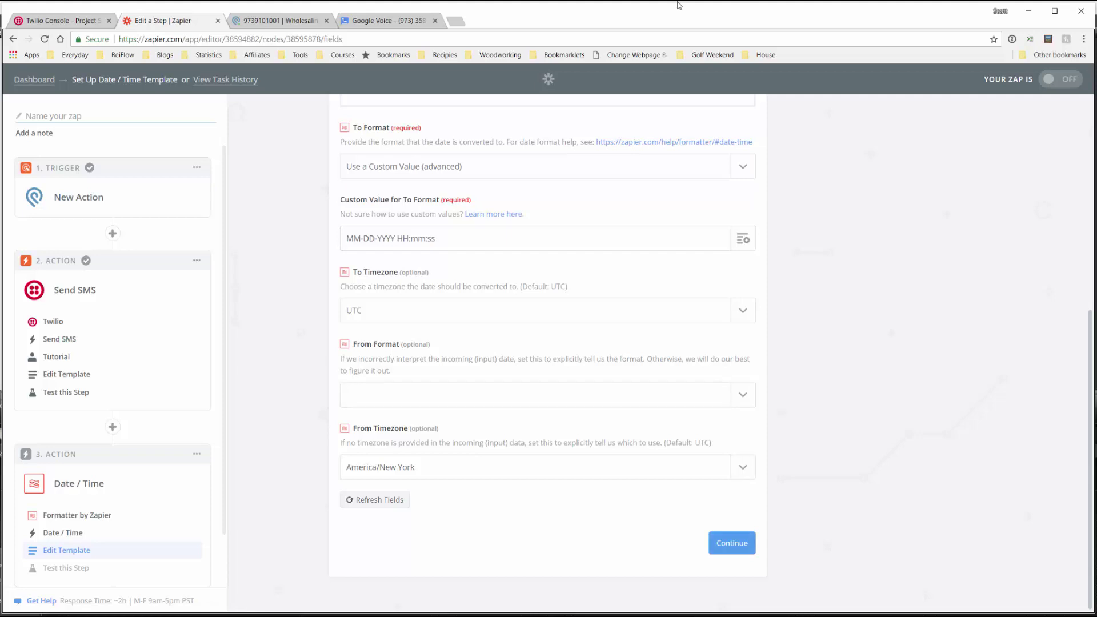
pyautogui.press('Return')
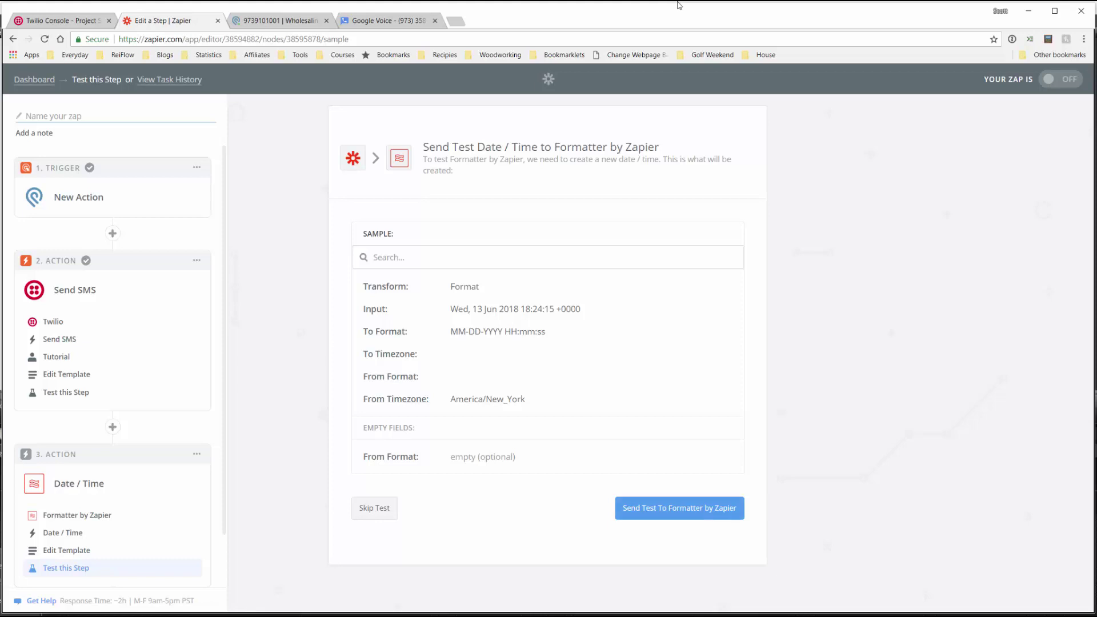
pyautogui.press('Return')
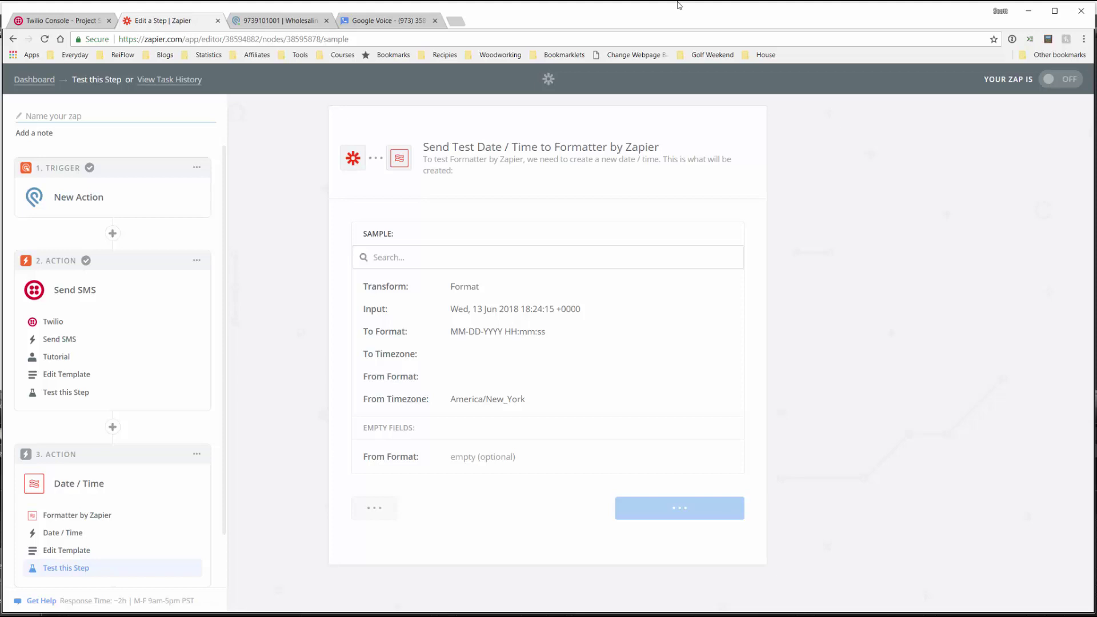
pyautogui.moveTo(451, 326); pyautogui.dragTo(531, 326)
pyautogui.click(532, 325)
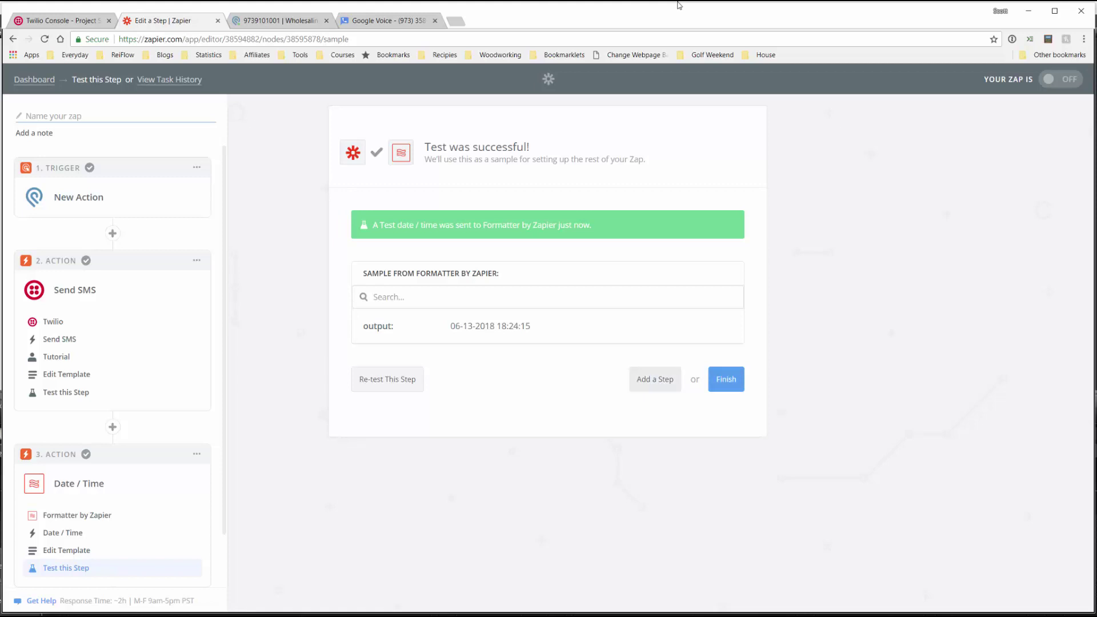
pyautogui.press('Return')
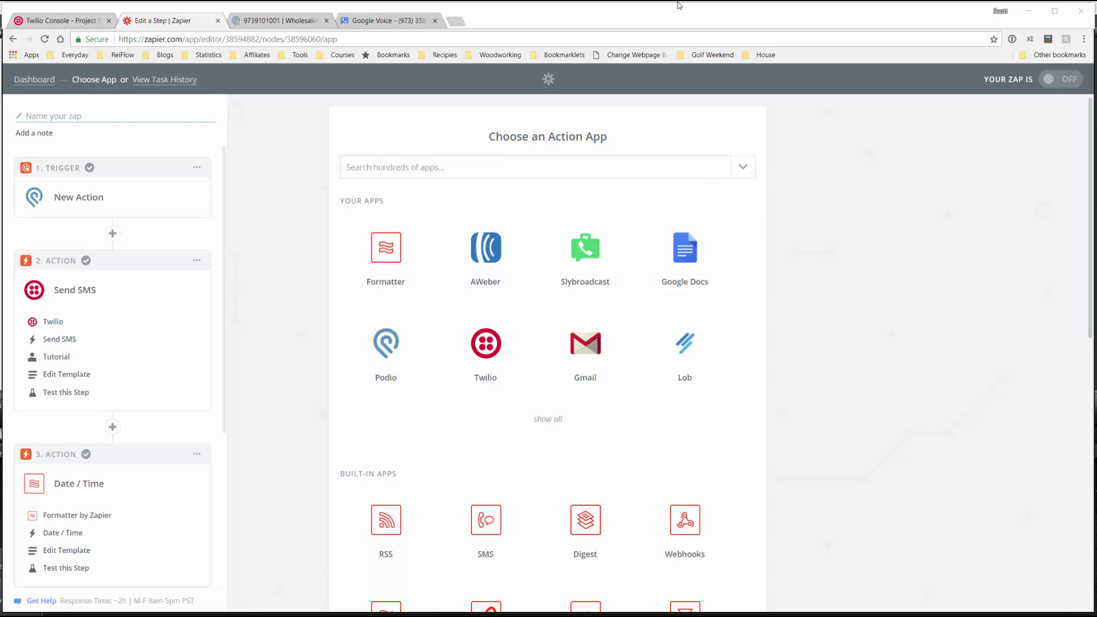
# Make step 4 a Podio Update Item action and save the choice
pyautogui.click(678, 6)
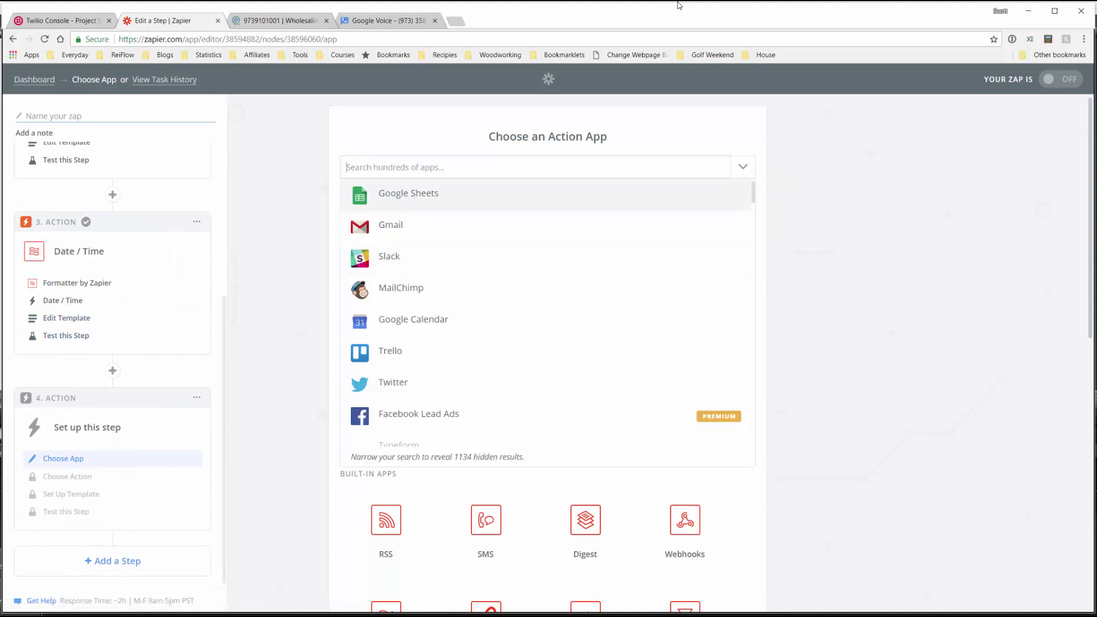
pyautogui.write('Podio')
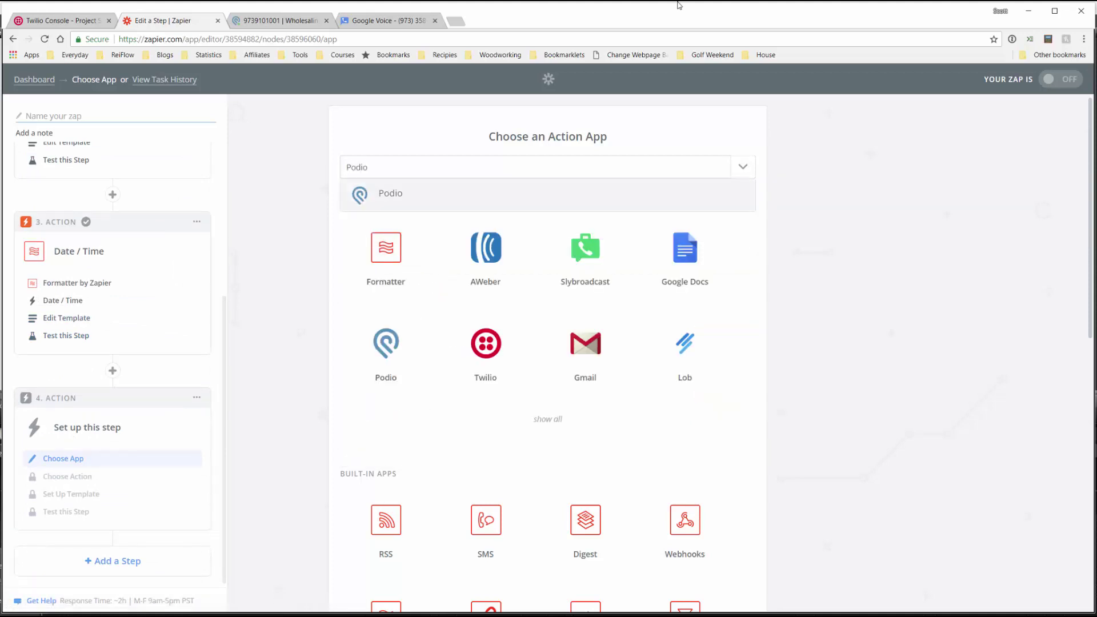
pyautogui.press('Return')
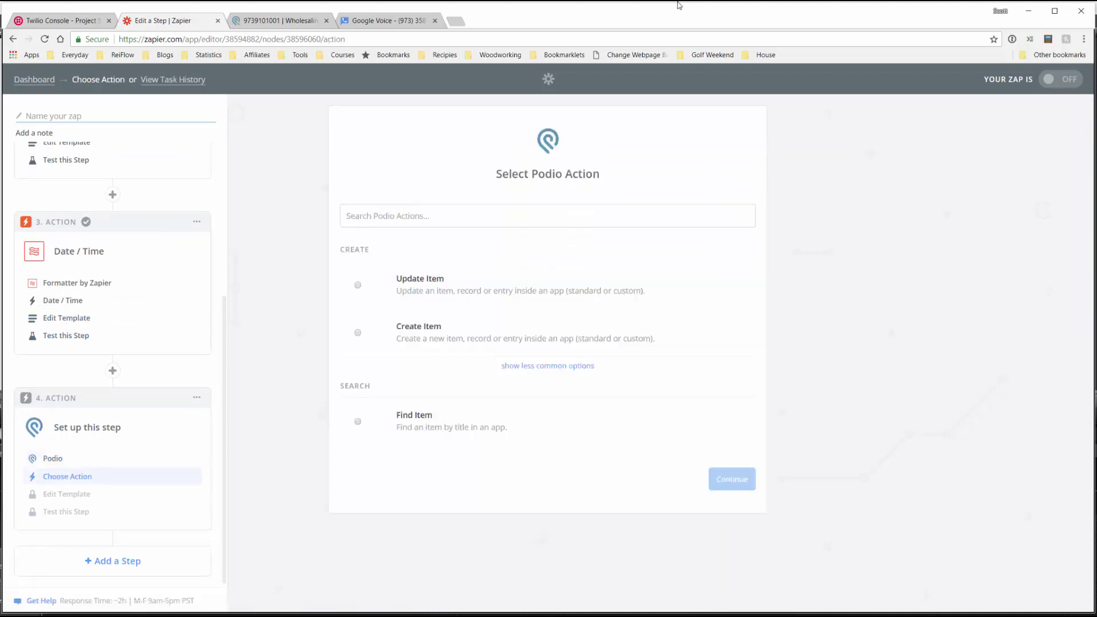
pyautogui.press('Down')
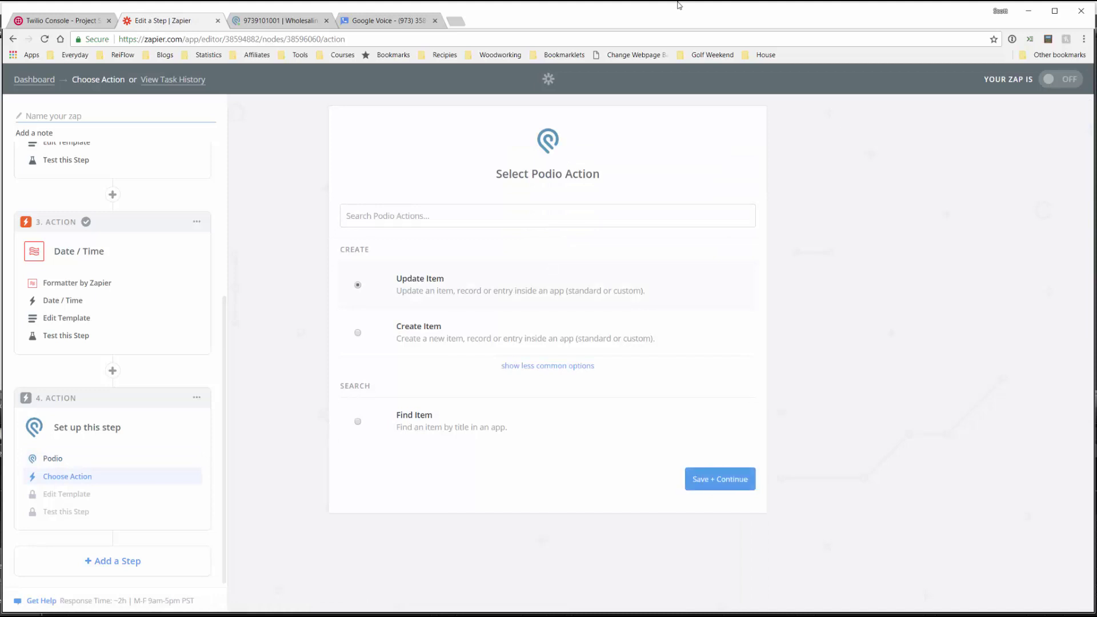
pyautogui.press('Return')
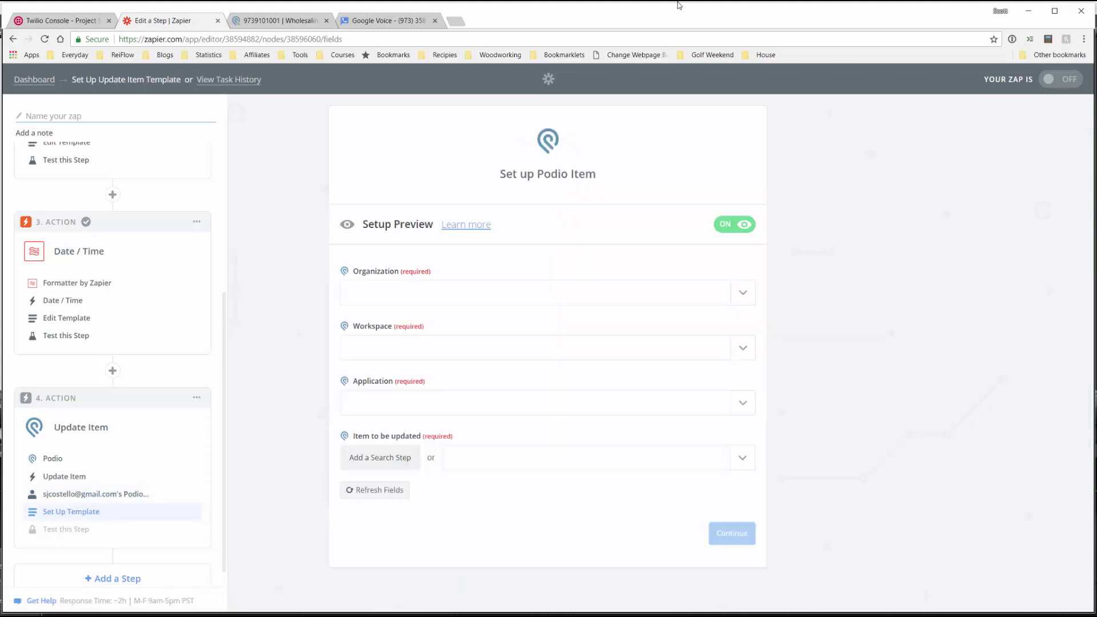
# Target Organization Struggling Investor, Workspace Wholesaling and Application SMS
pyautogui.press('Down')
pyautogui.press('Return')
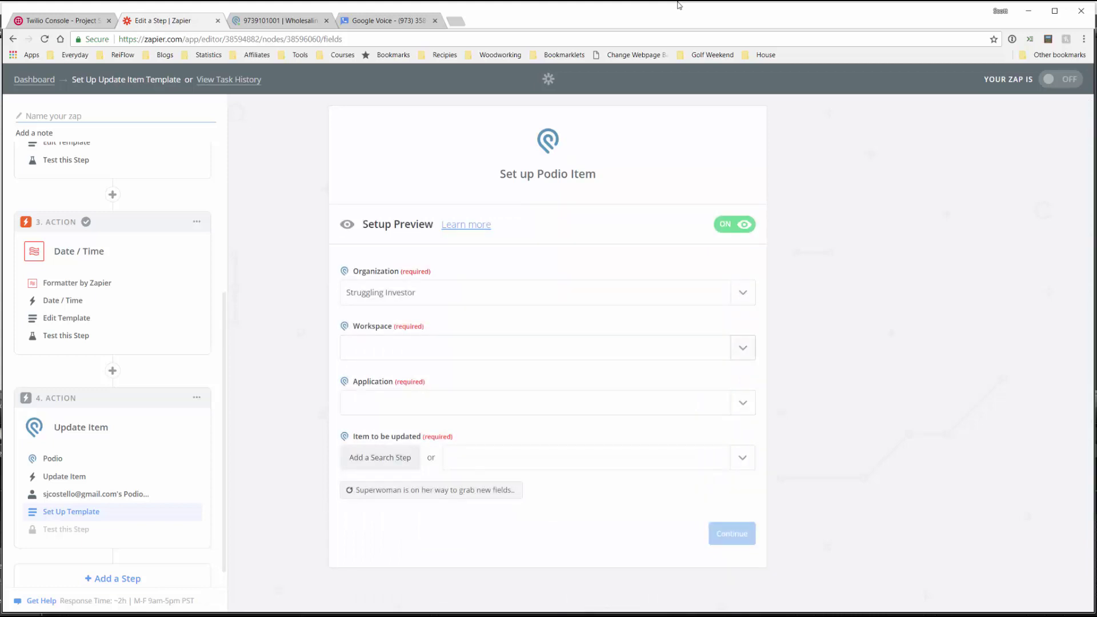
pyautogui.press('Down')
pyautogui.press('Down')
pyautogui.press('Down')
pyautogui.press('Return')
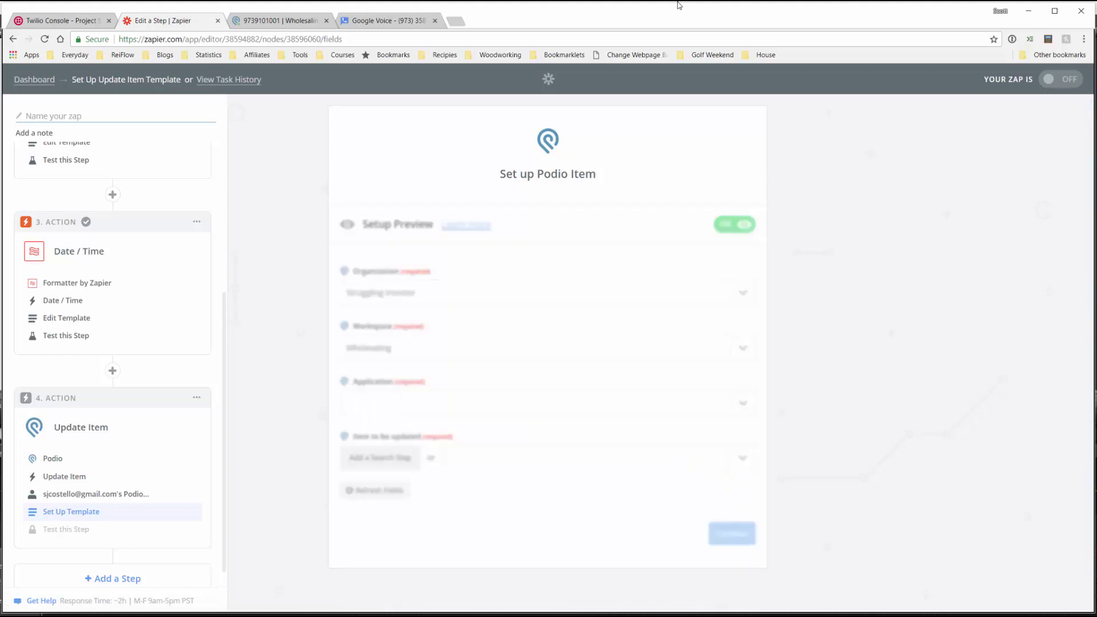
pyautogui.press('Down')
pyautogui.press('Down')
pyautogui.press('Down')
pyautogui.press('Down')
pyautogui.press('Down')
pyautogui.press('Down')
pyautogui.press('Down')
pyautogui.press('Down')
pyautogui.press('Down')
pyautogui.press('Down')
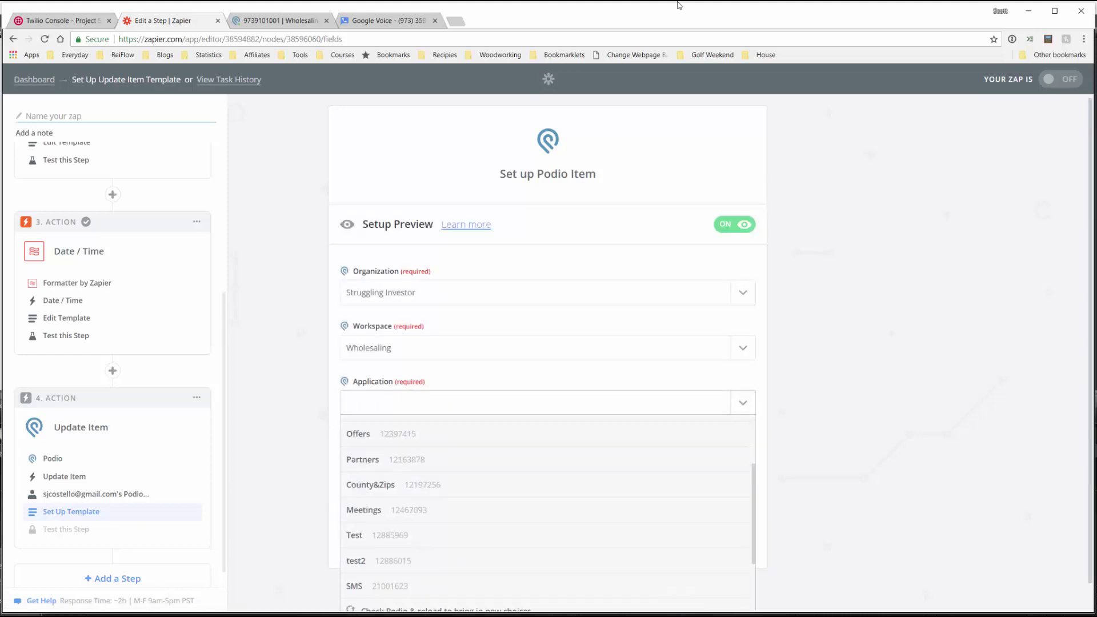
pyautogui.press('Return')
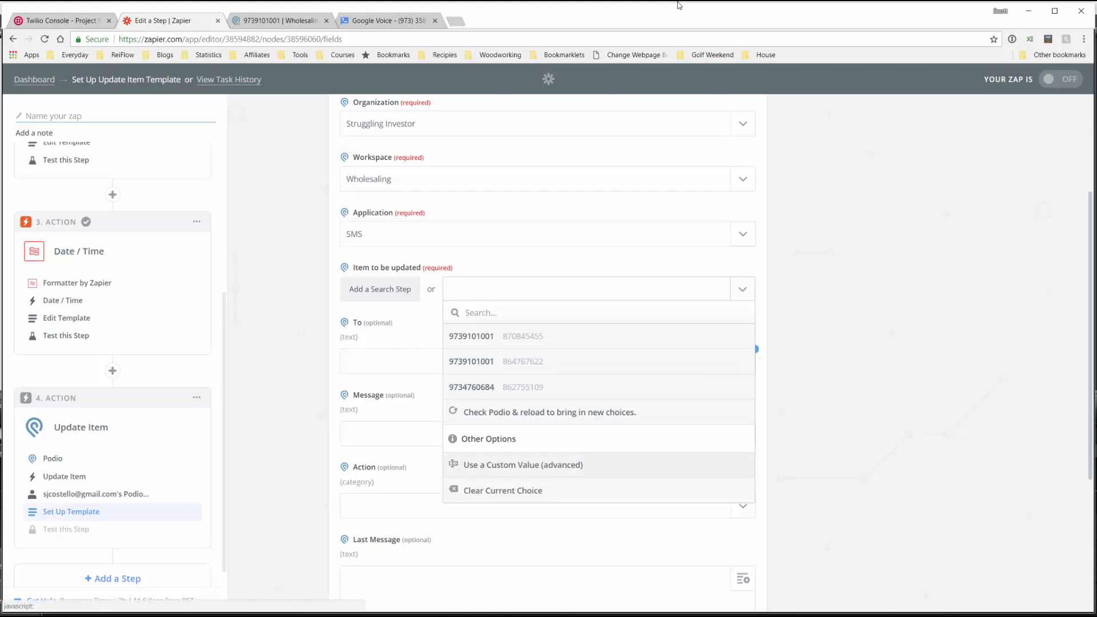
# Set the item to update to a custom value using Step 1 New Action's Item ID
pyautogui.click(523, 465)
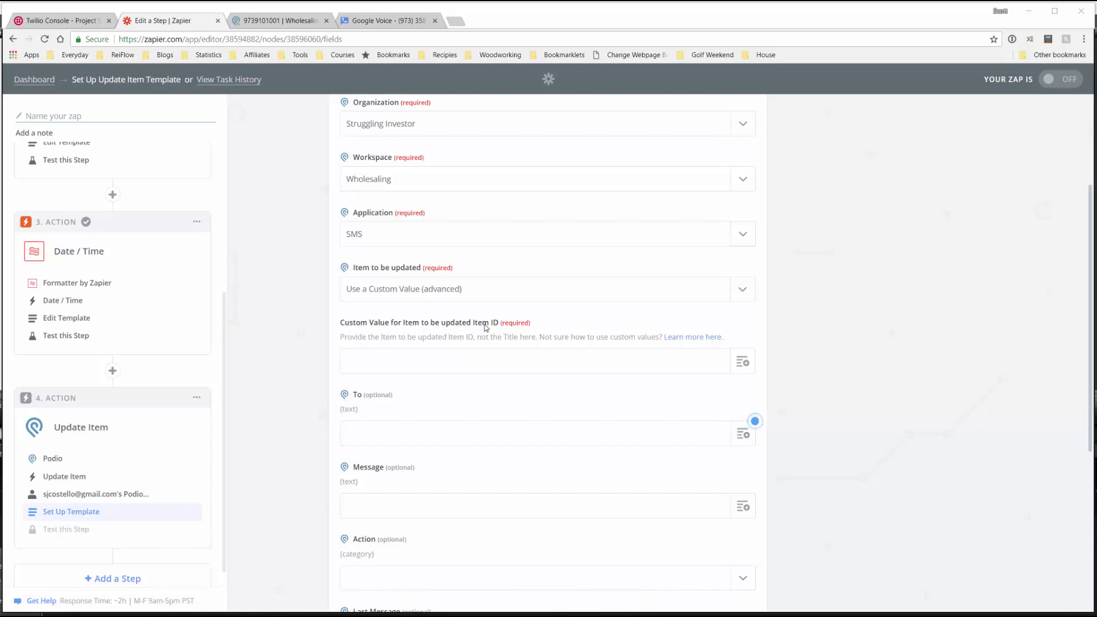
pyautogui.scroll(4, 223, 183)
pyautogui.moveTo(223, 166); pyautogui.dragTo(222, 310)
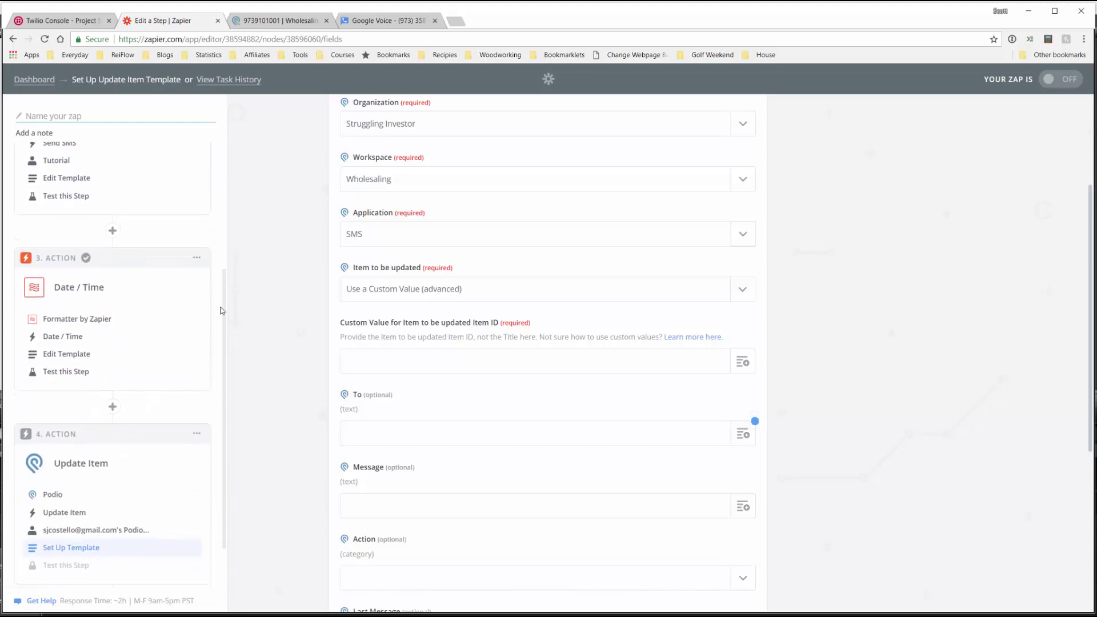
pyautogui.click(746, 365)
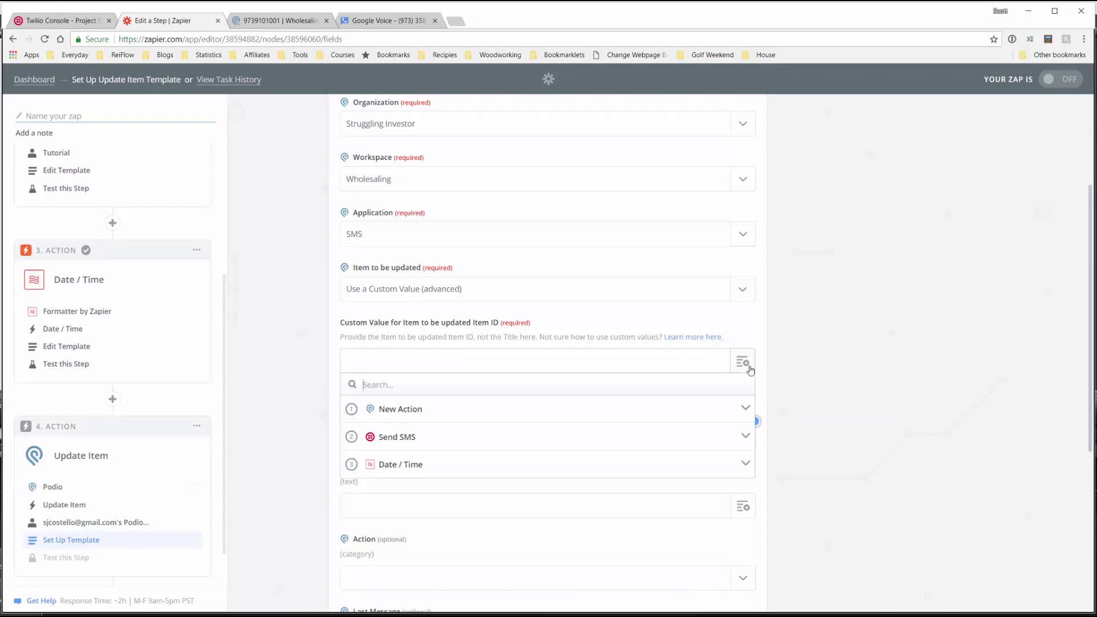
pyautogui.click(398, 415)
pyautogui.scroll(-2, 521, 475)
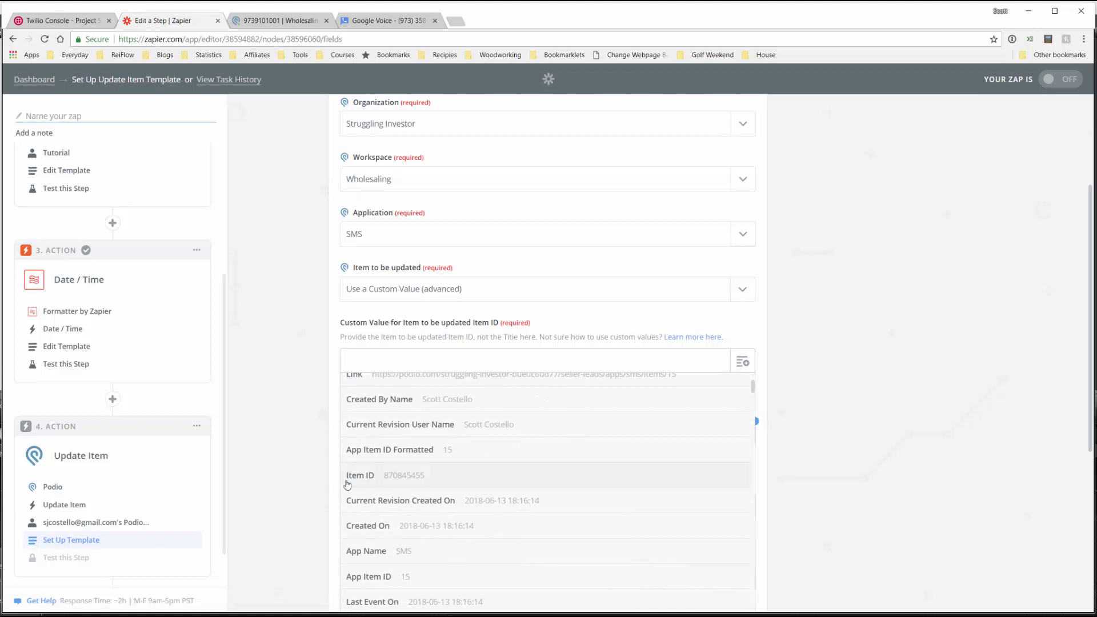
pyautogui.click(414, 483)
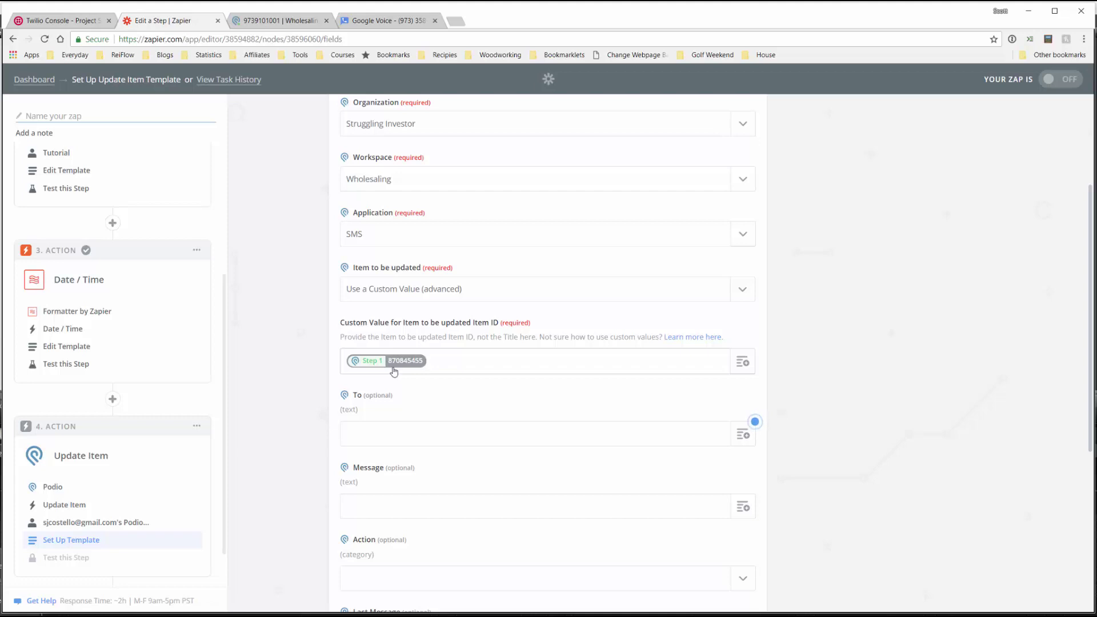
pyautogui.click(334, 390)
pyautogui.scroll(-2, 334, 390)
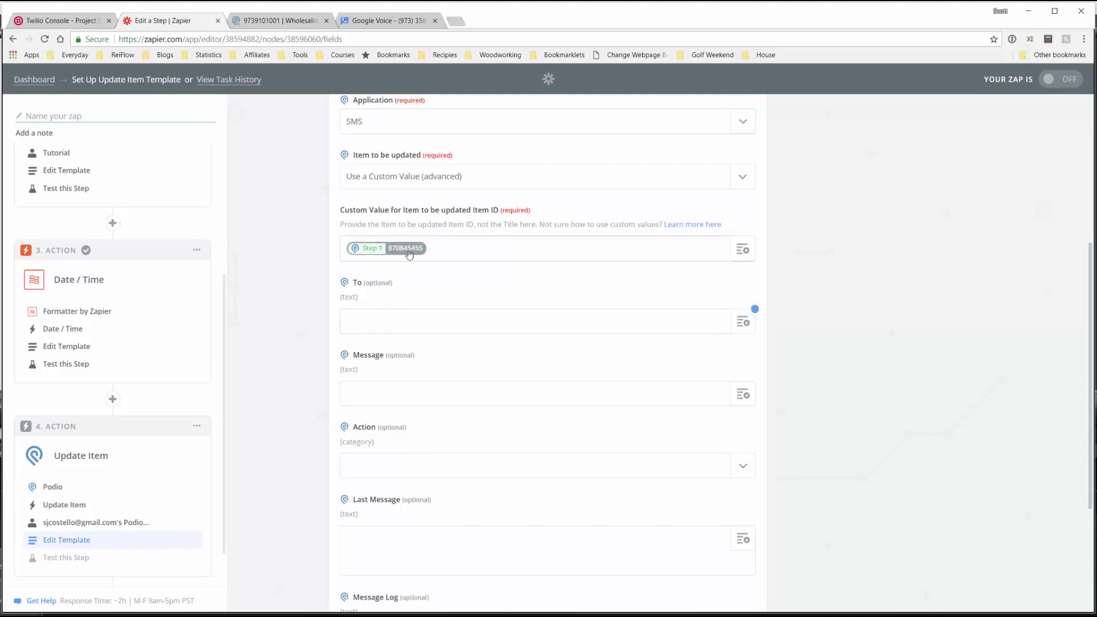
pyautogui.scroll(-1, 457, 278)
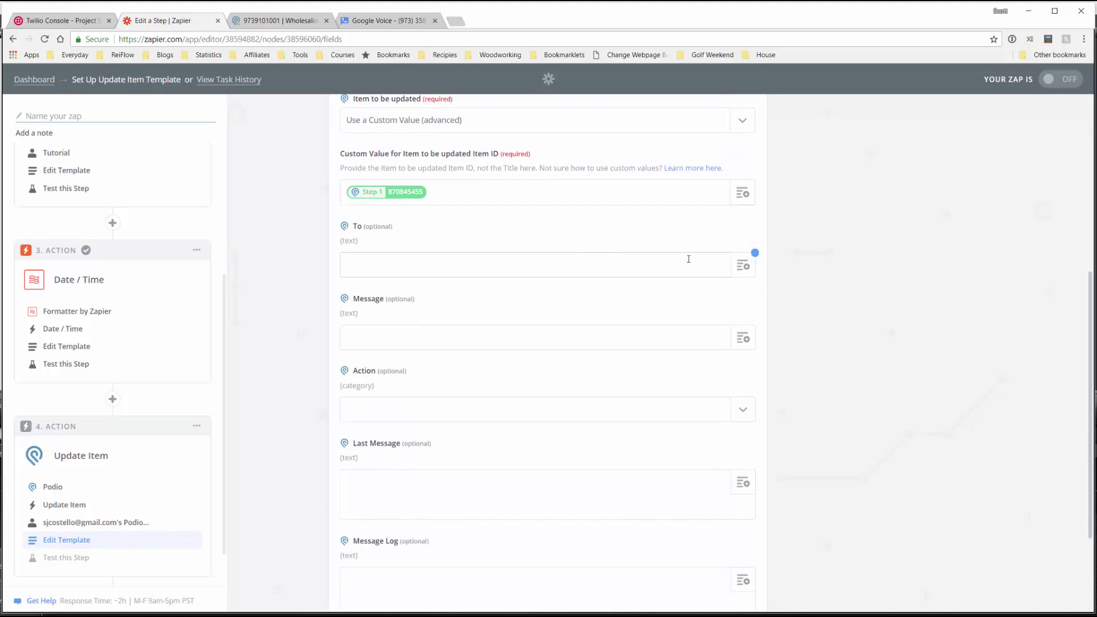
# Map the To field to the Step 1 trigger item's phone number
pyautogui.click(738, 270)
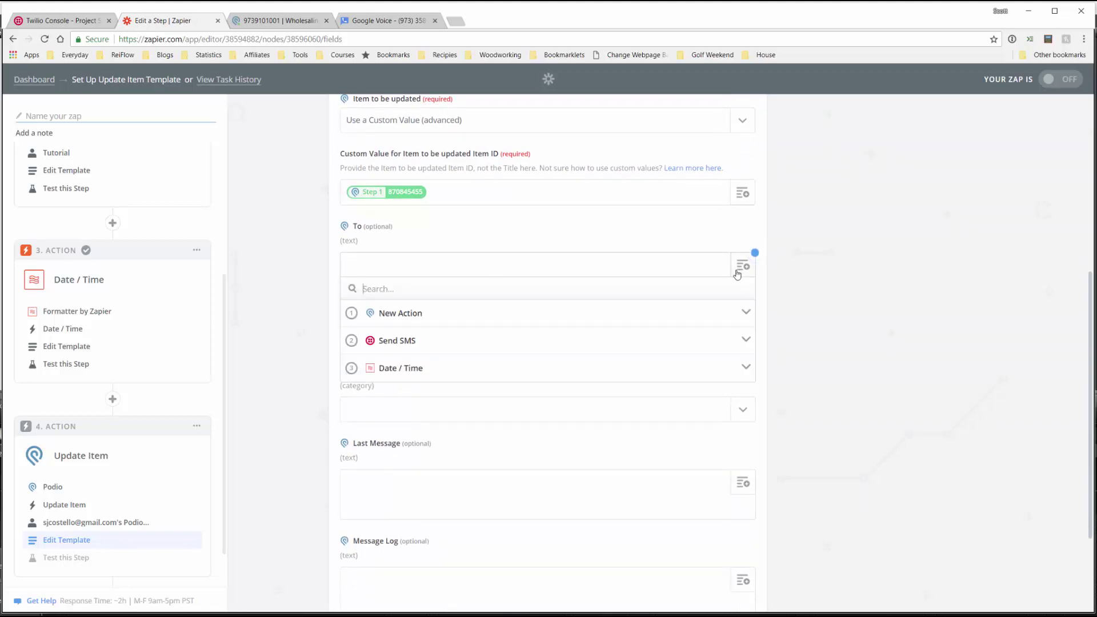
pyautogui.click(743, 314)
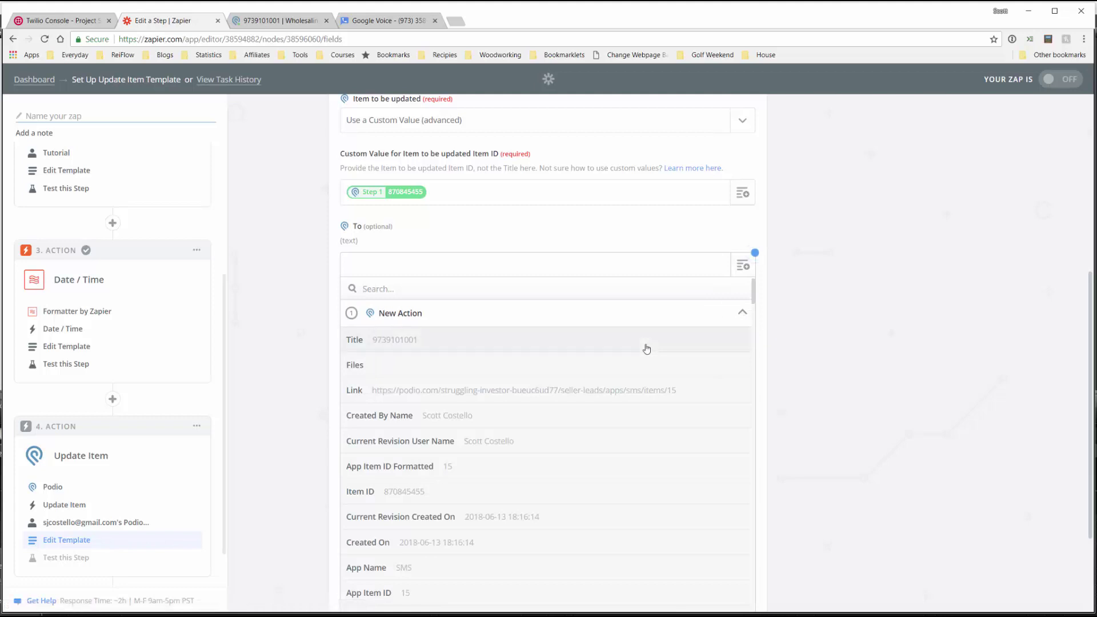
pyautogui.scroll(-2, 579, 433)
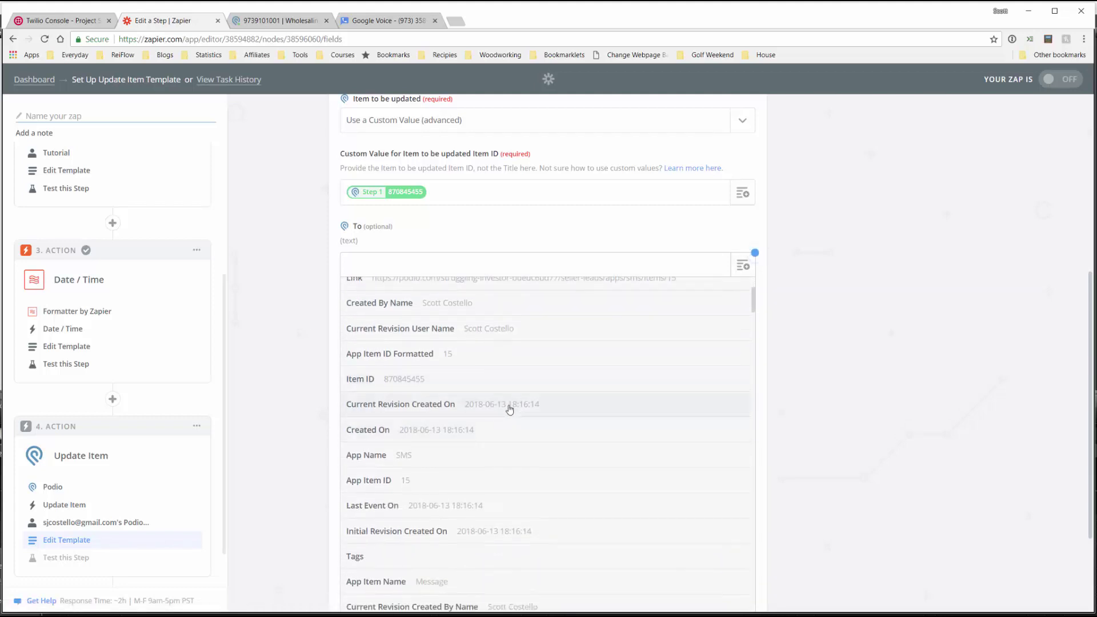
pyautogui.scroll(-1, 509, 408)
pyautogui.scroll(4, 503, 320)
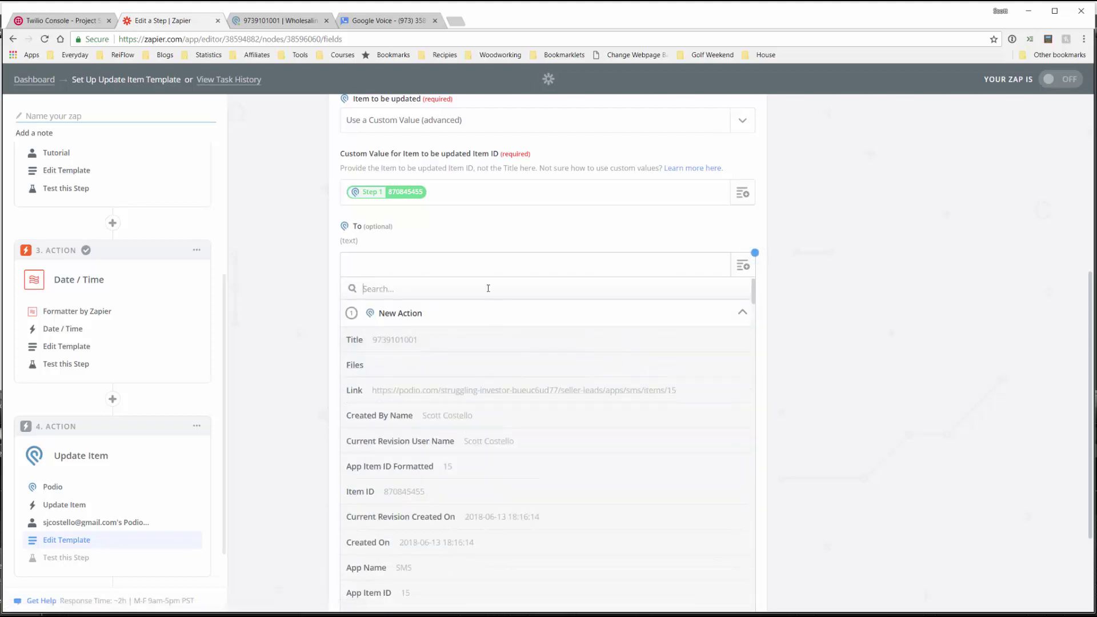
pyautogui.write('To')
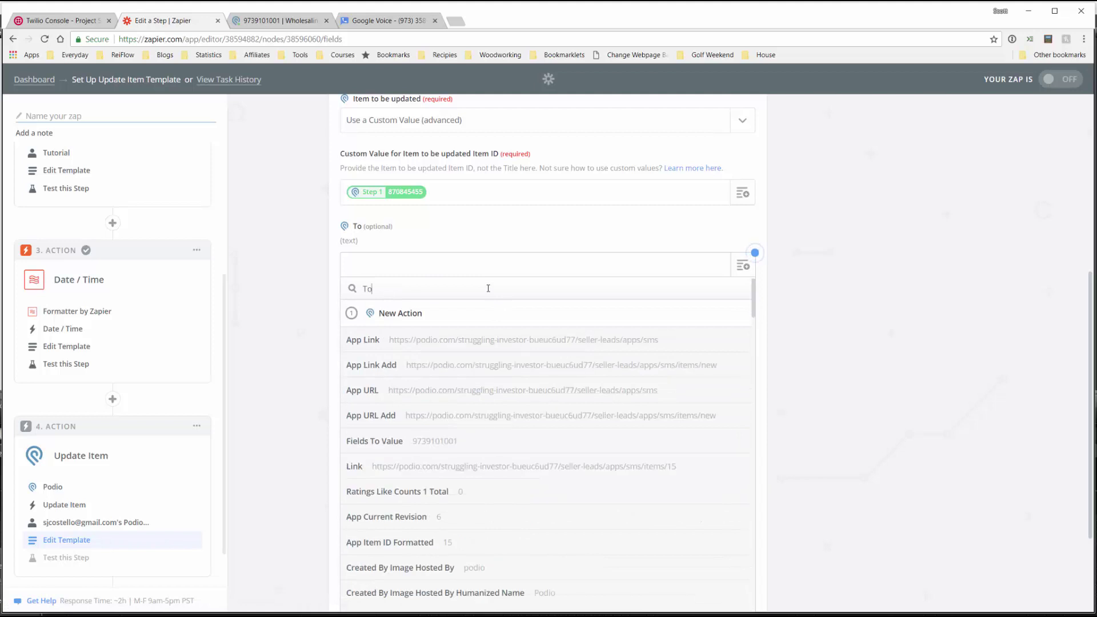
pyautogui.click(423, 441)
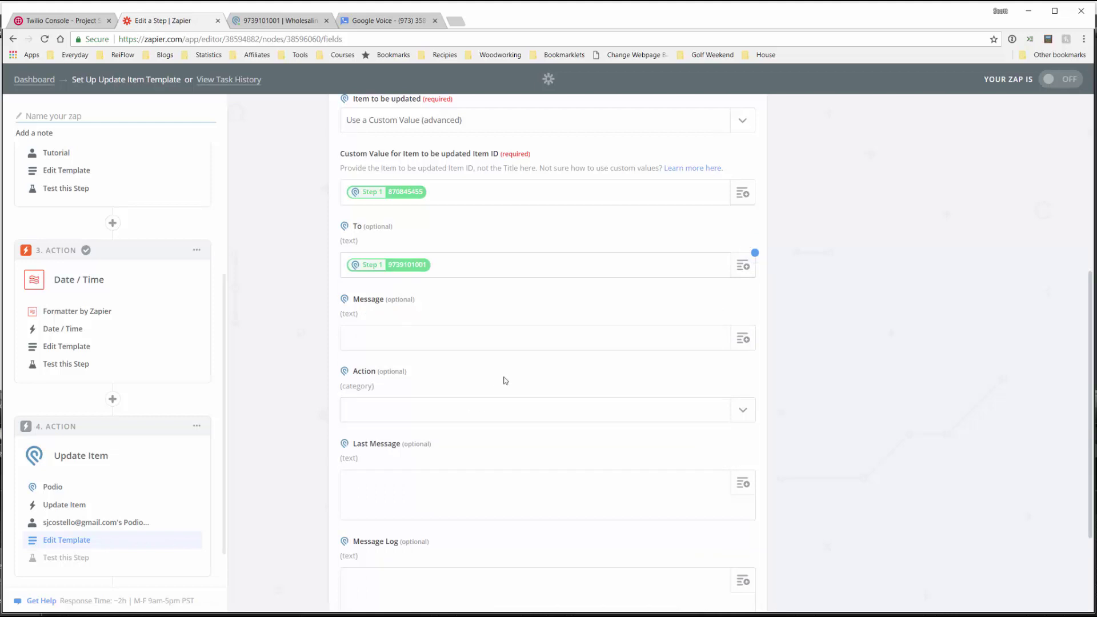
# Enter '<enter new message>' as the Message and set Action to Listening..
pyautogui.click(502, 342)
pyautogui.write('<enter new message>')
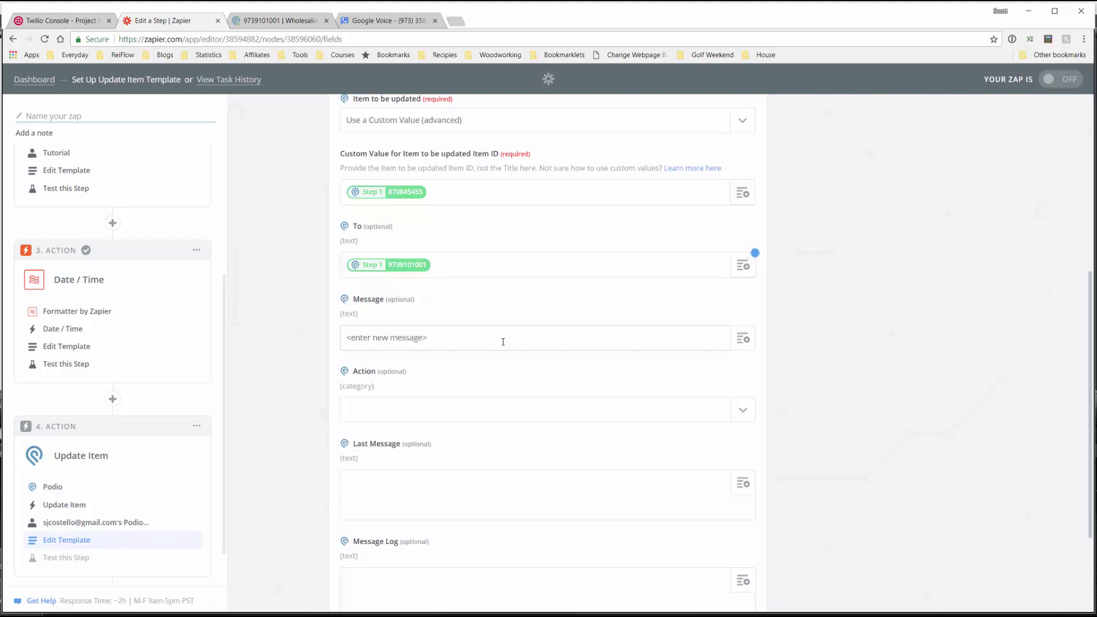
pyautogui.scroll(-1, 312, 360)
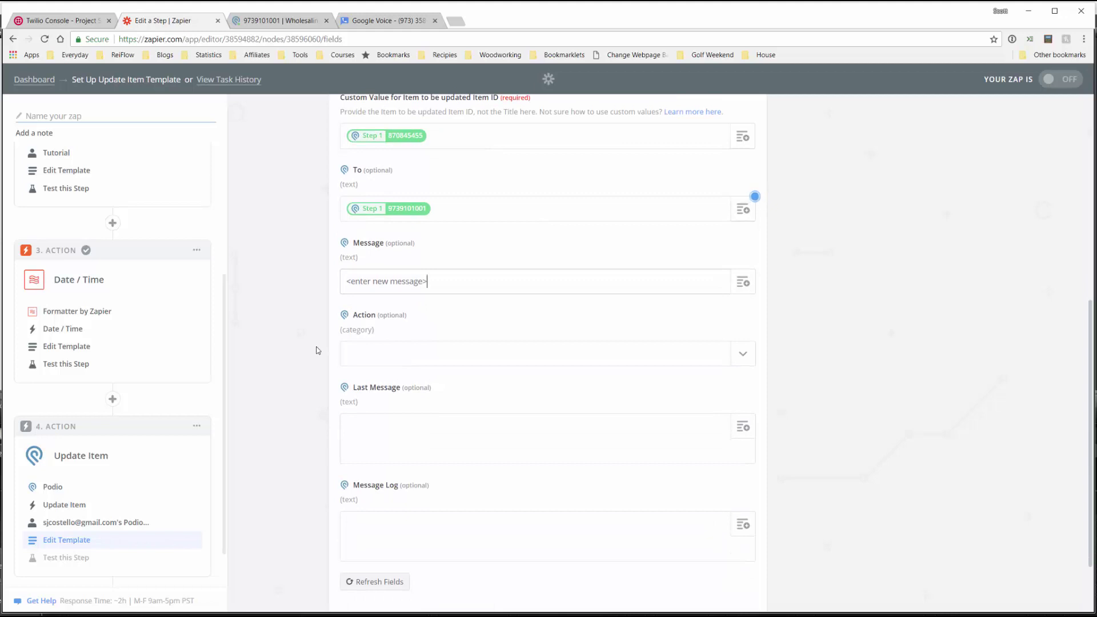
pyautogui.click(741, 355)
pyautogui.click(458, 405)
pyautogui.scroll(-2, 337, 395)
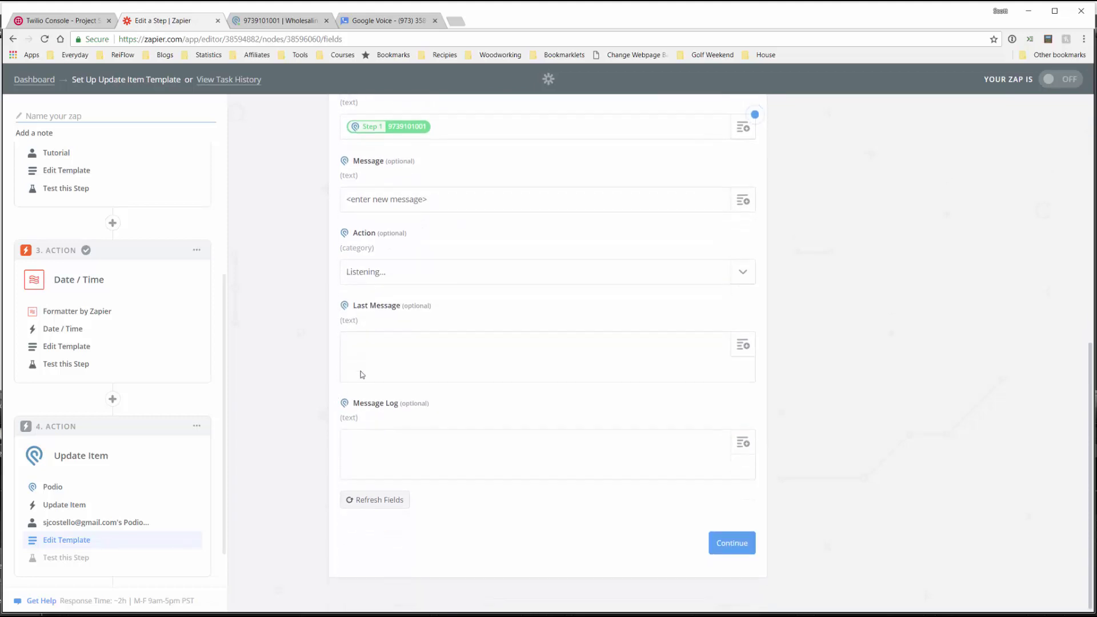
pyautogui.click(376, 347)
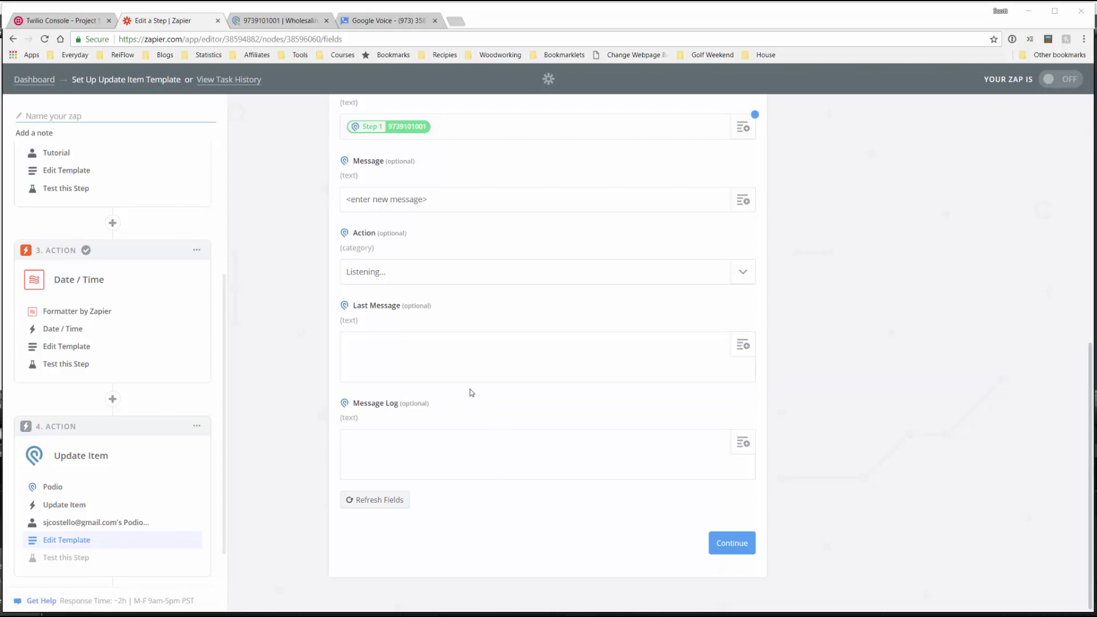
# Paste the HTML span template into Last Message and close it with </span>
pyautogui.click(368, 354)
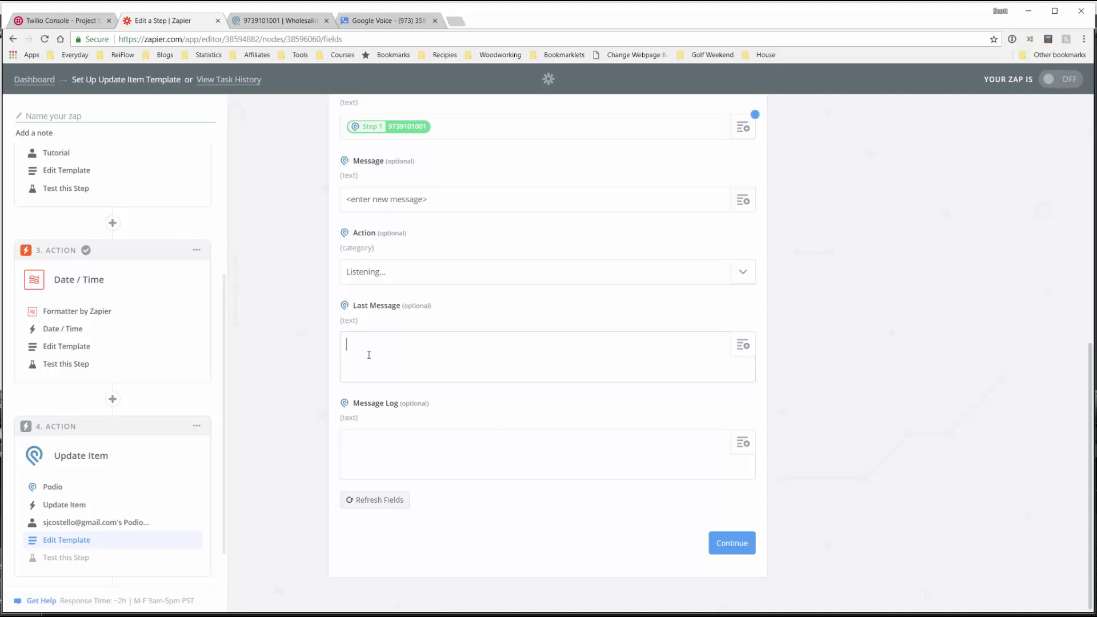
pyautogui.rightClick(386, 356)
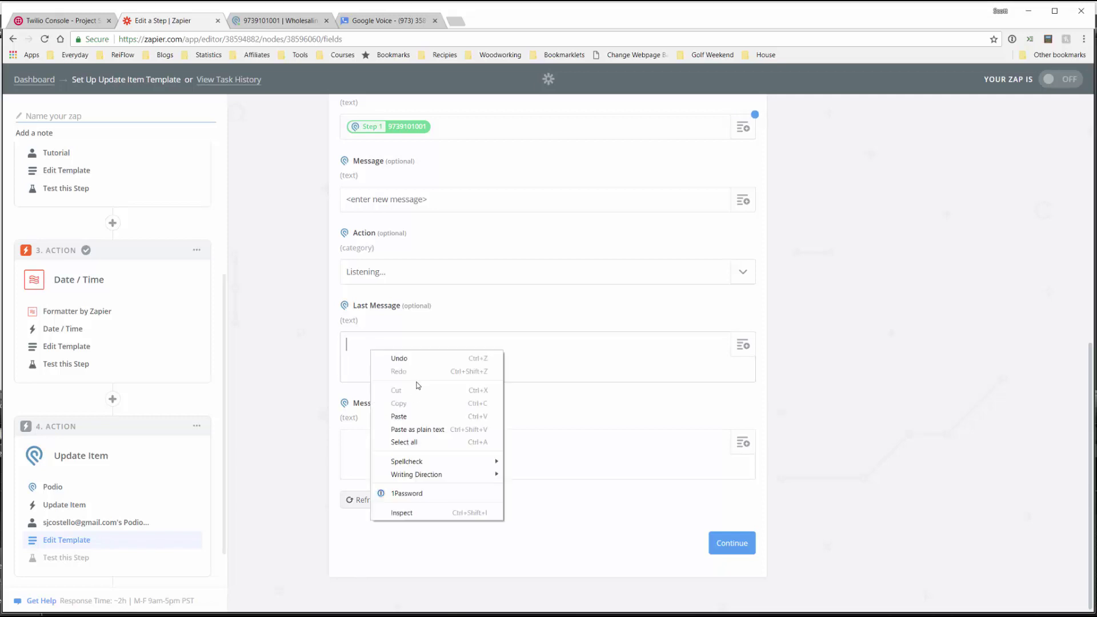
pyautogui.click(416, 416)
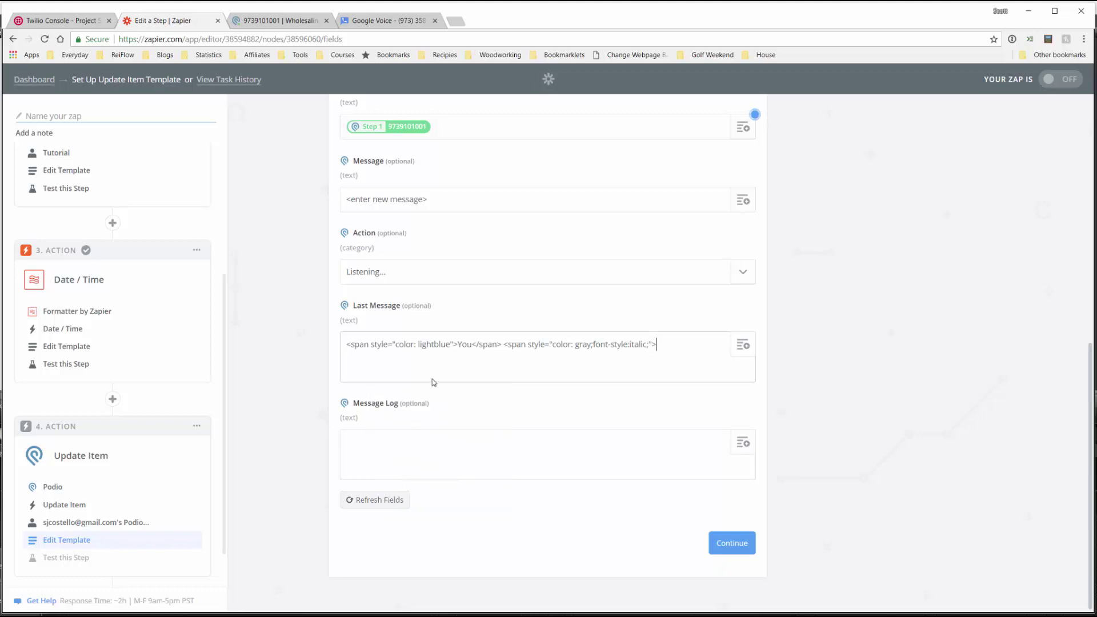
pyautogui.doubleClick(467, 344)
pyautogui.click(659, 345)
pyautogui.write('</span>')
# Append Step 3's formatted Date Created, ': ', and Step 2's sent SMS Body
pyautogui.click(743, 344)
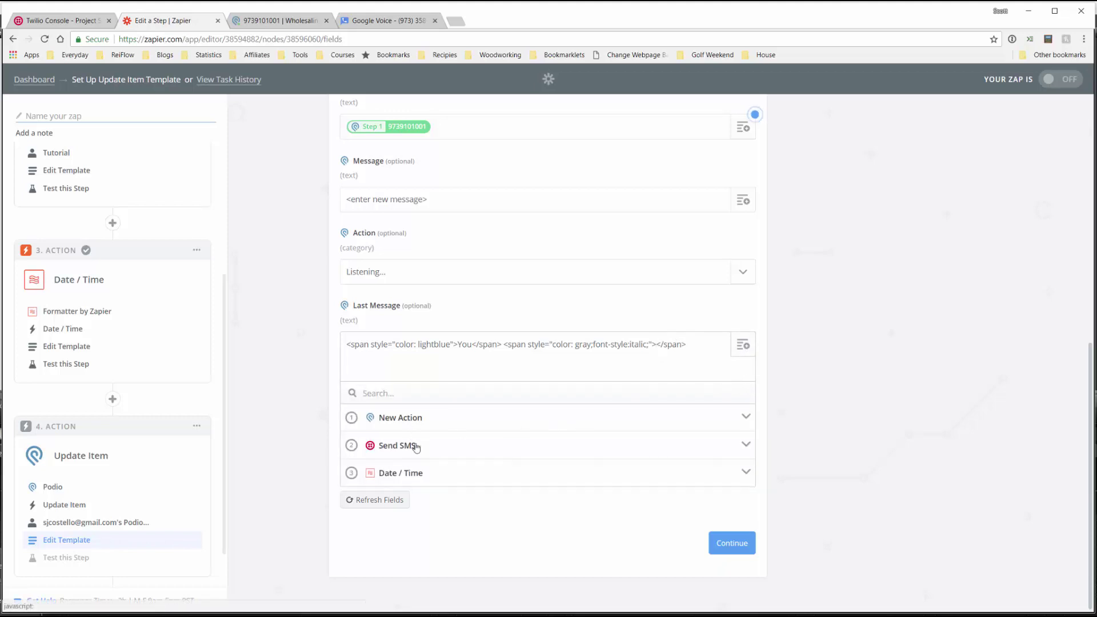
pyautogui.click(416, 474)
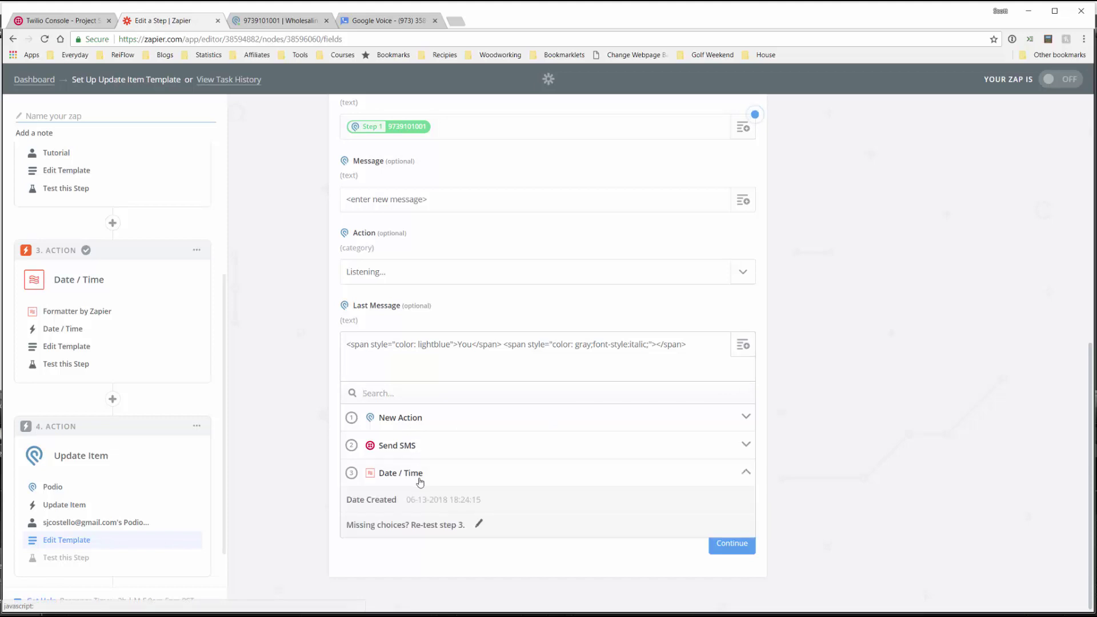
pyautogui.click(386, 500)
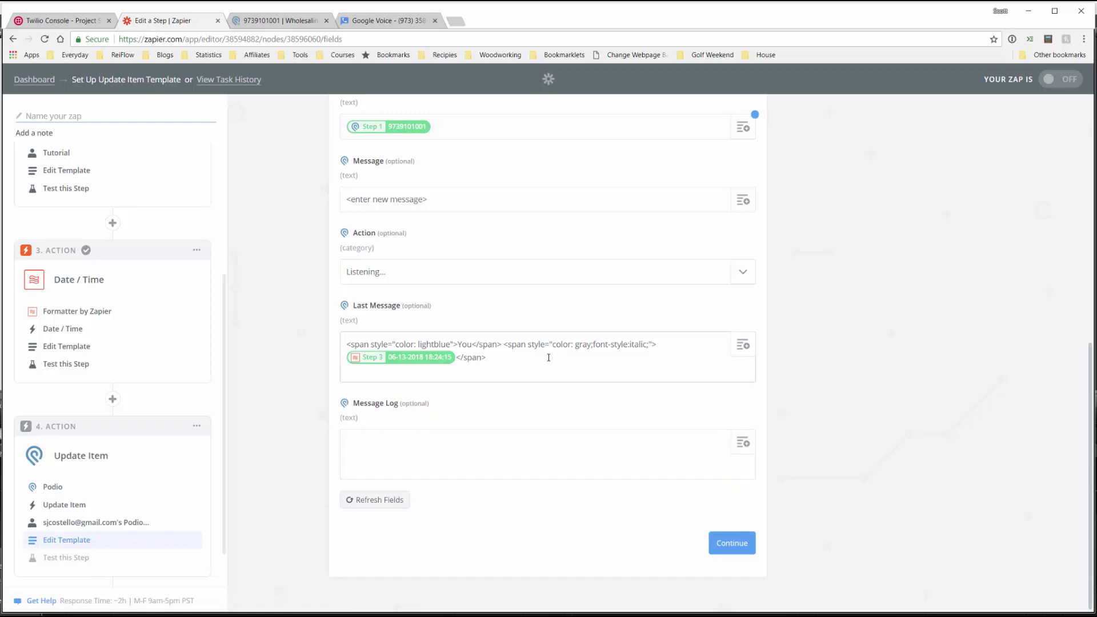
pyautogui.write(':')
pyautogui.click(740, 346)
pyautogui.click(480, 444)
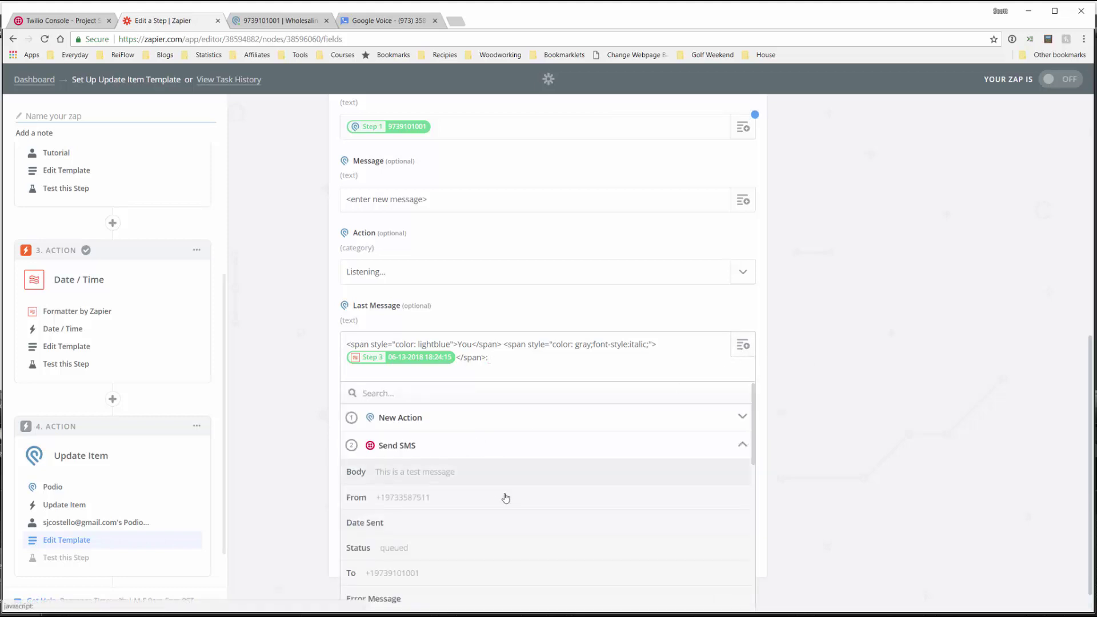
pyautogui.click(402, 478)
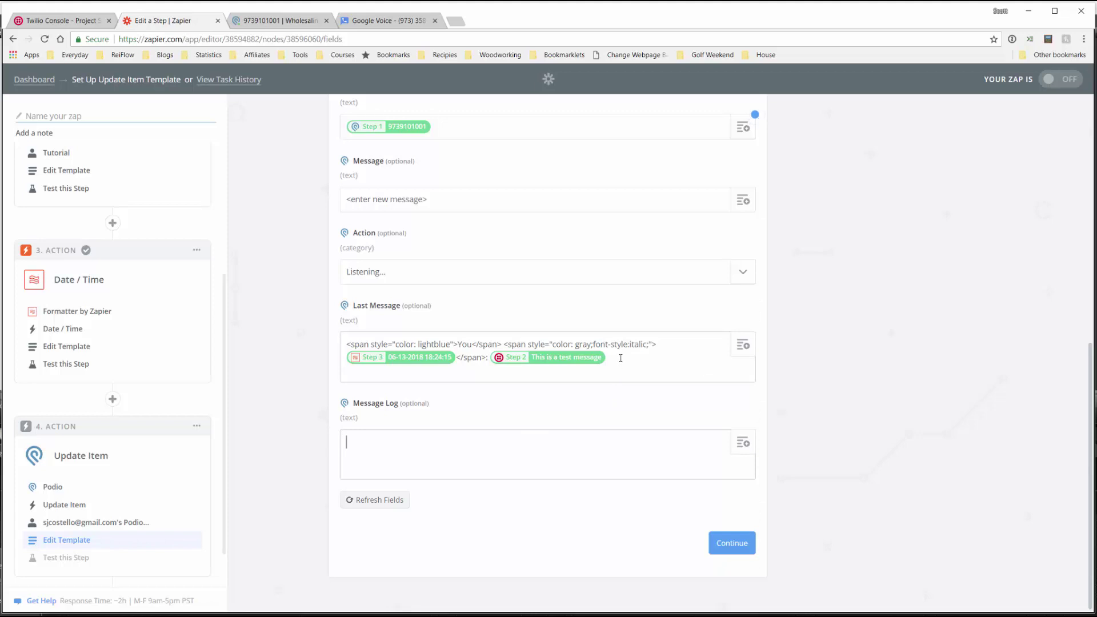
# Copy the Last Message template into Message Log, continue to testing, and switch to the Podio SMS item
pyautogui.moveTo(611, 358); pyautogui.dragTo(347, 345)
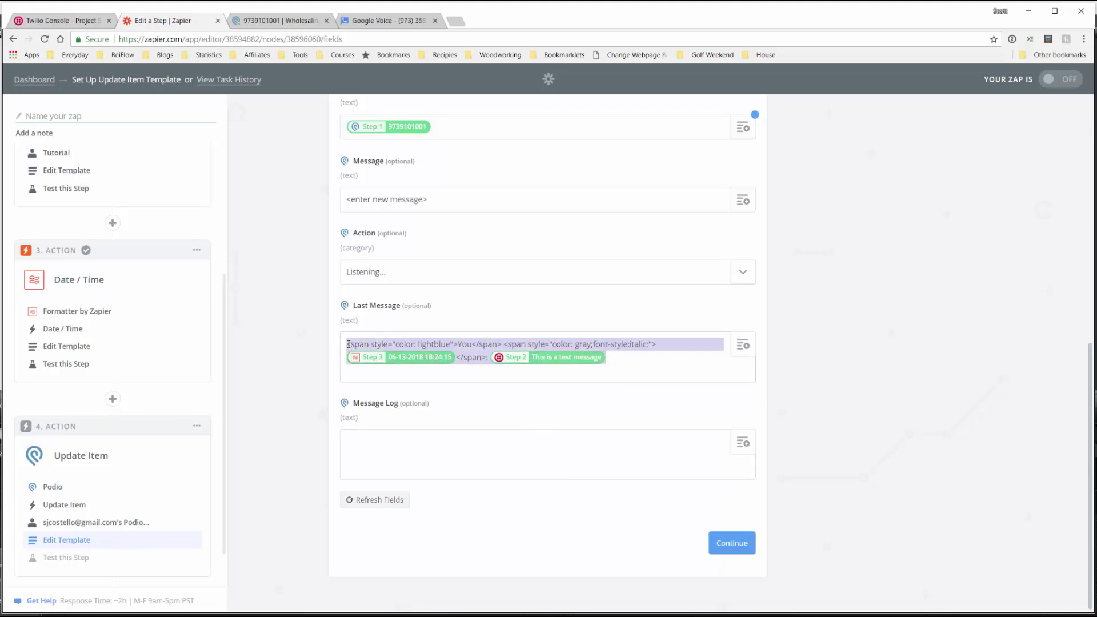
pyautogui.rightClick(374, 350)
pyautogui.click(388, 367)
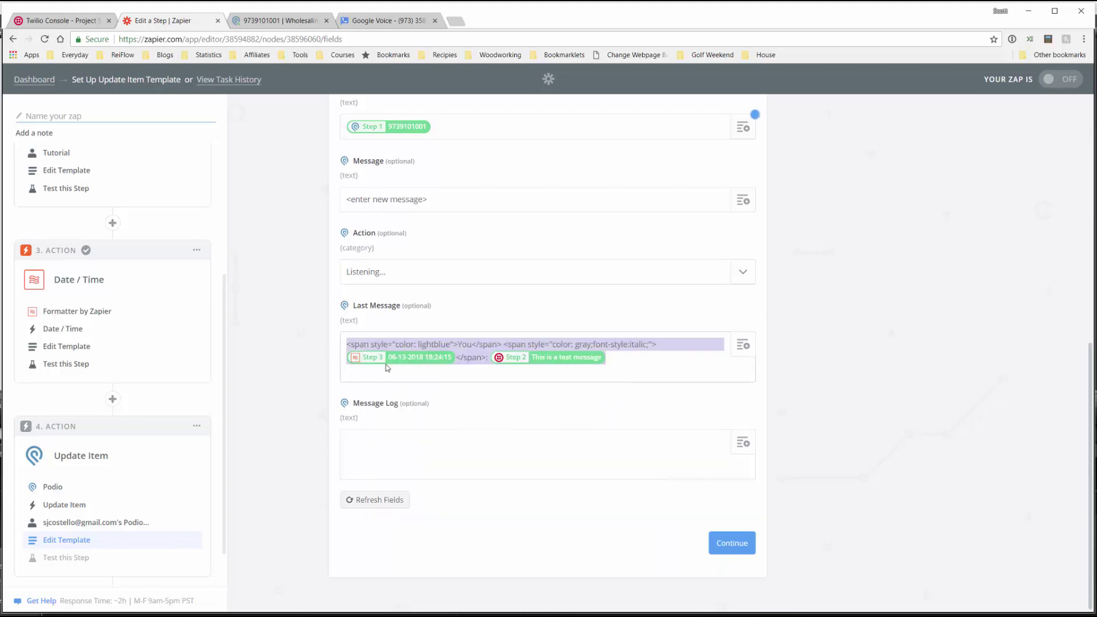
pyautogui.rightClick(425, 456)
pyautogui.click(448, 522)
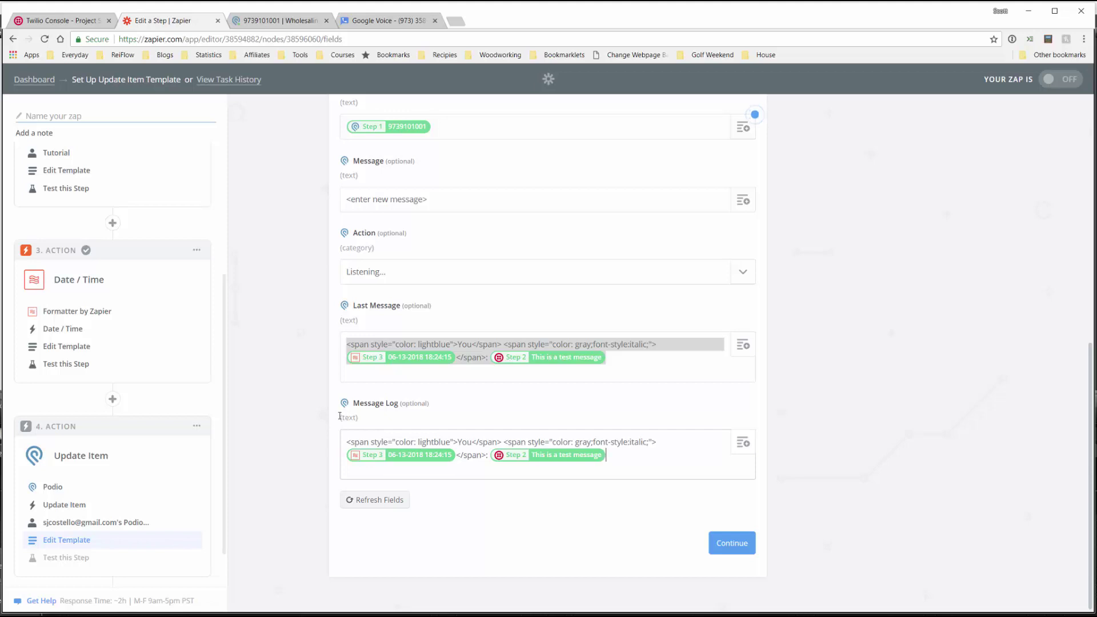
pyautogui.click(723, 543)
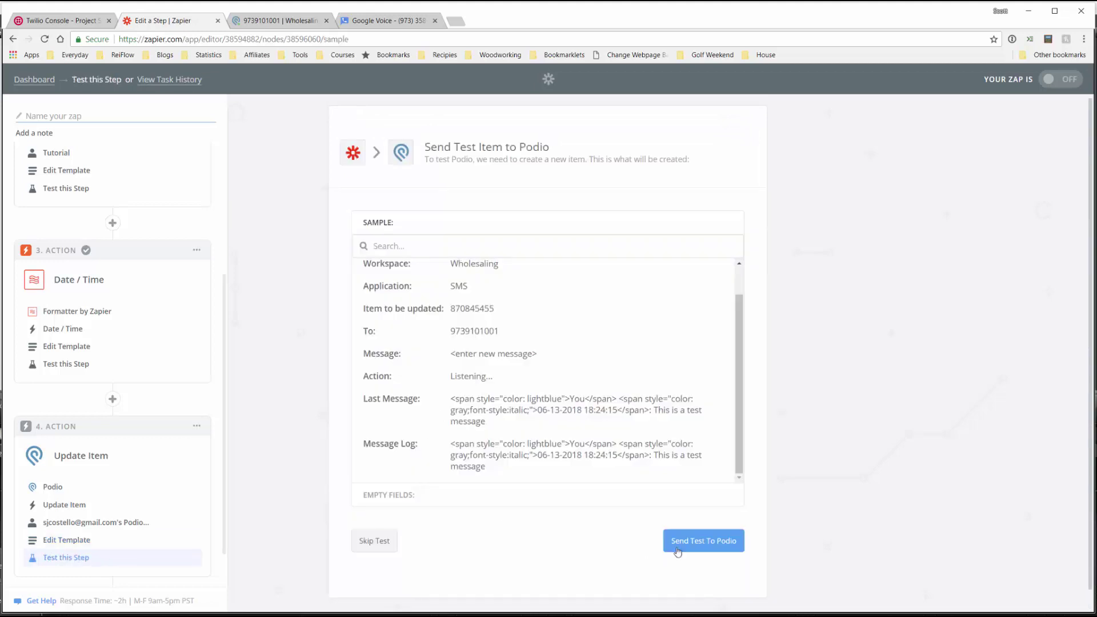
pyautogui.click(290, 22)
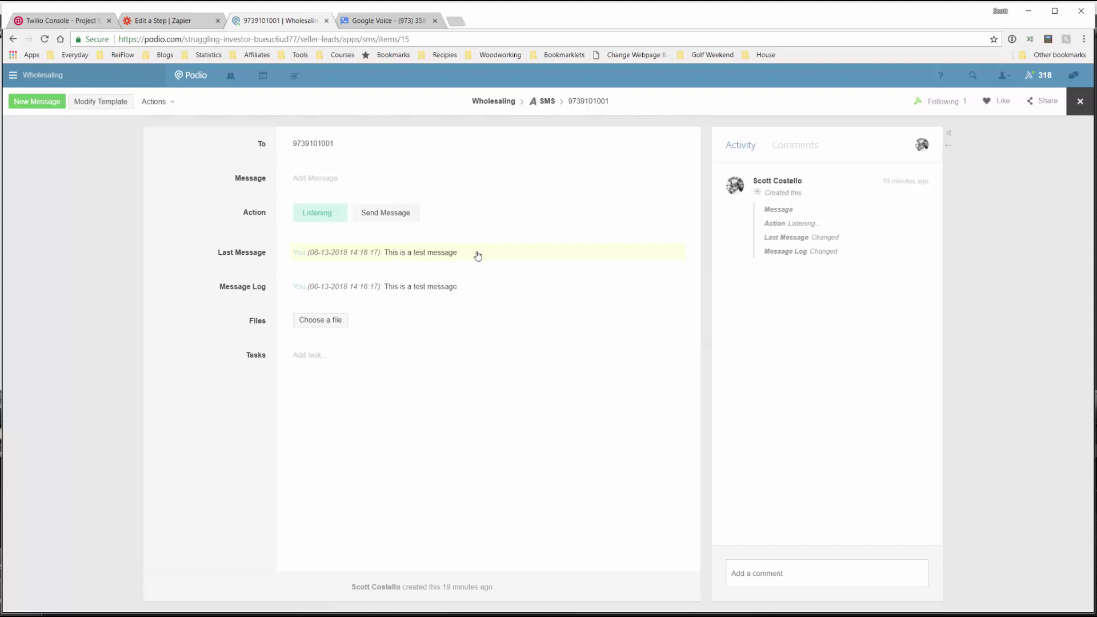
# Erase the old text from the Podio item's Last Message and Message Log fields, then return to Zapier
pyautogui.click(484, 254)
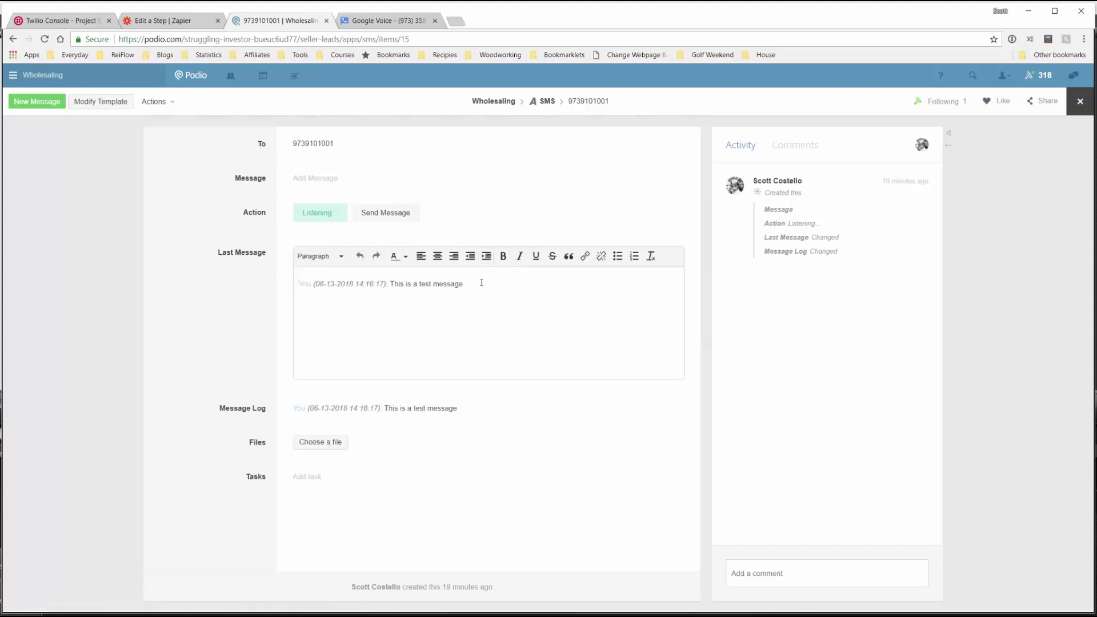
pyautogui.moveTo(482, 281); pyautogui.dragTo(251, 282)
pyautogui.press('BackSpace')
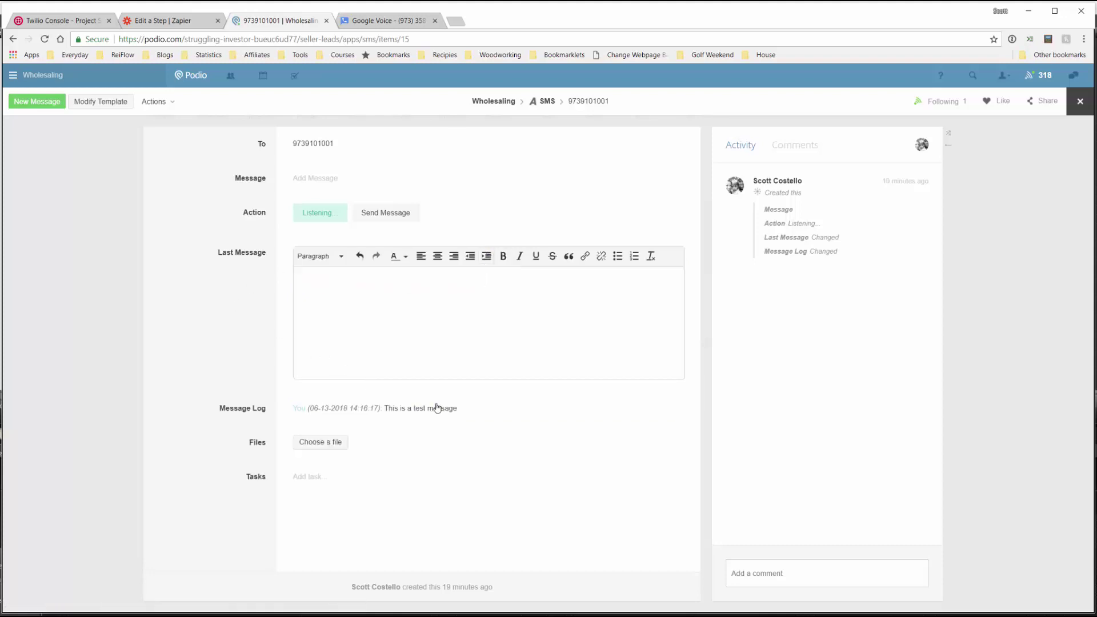
pyautogui.click(436, 407)
pyautogui.click(463, 293)
pyautogui.moveTo(460, 319); pyautogui.dragTo(253, 318)
pyautogui.press('BackSpace')
pyautogui.click(228, 279)
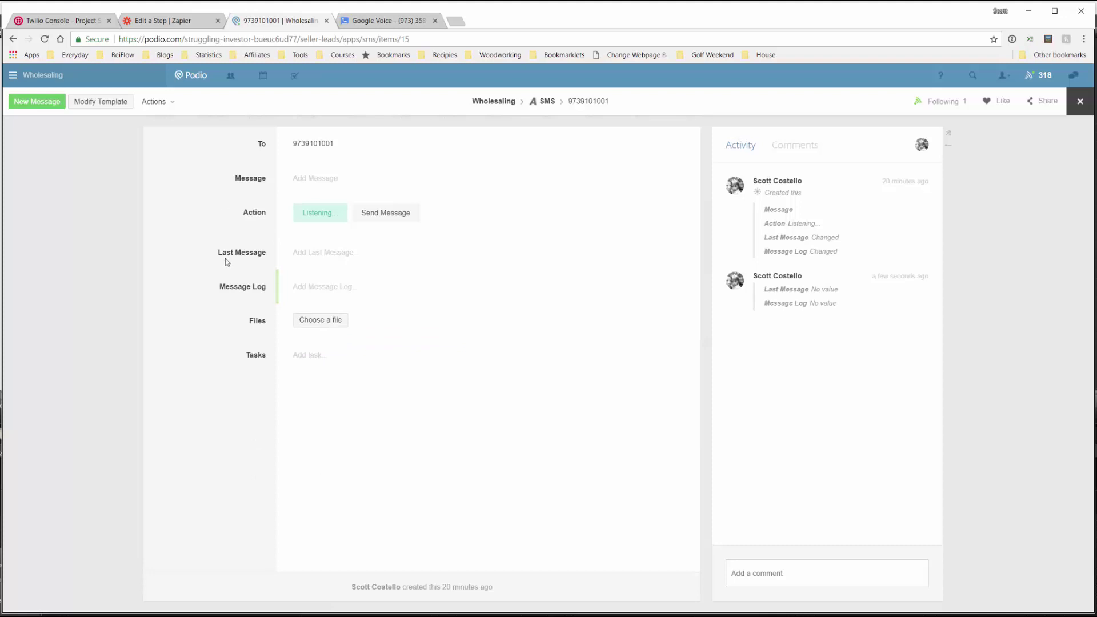
pyautogui.click(189, 21)
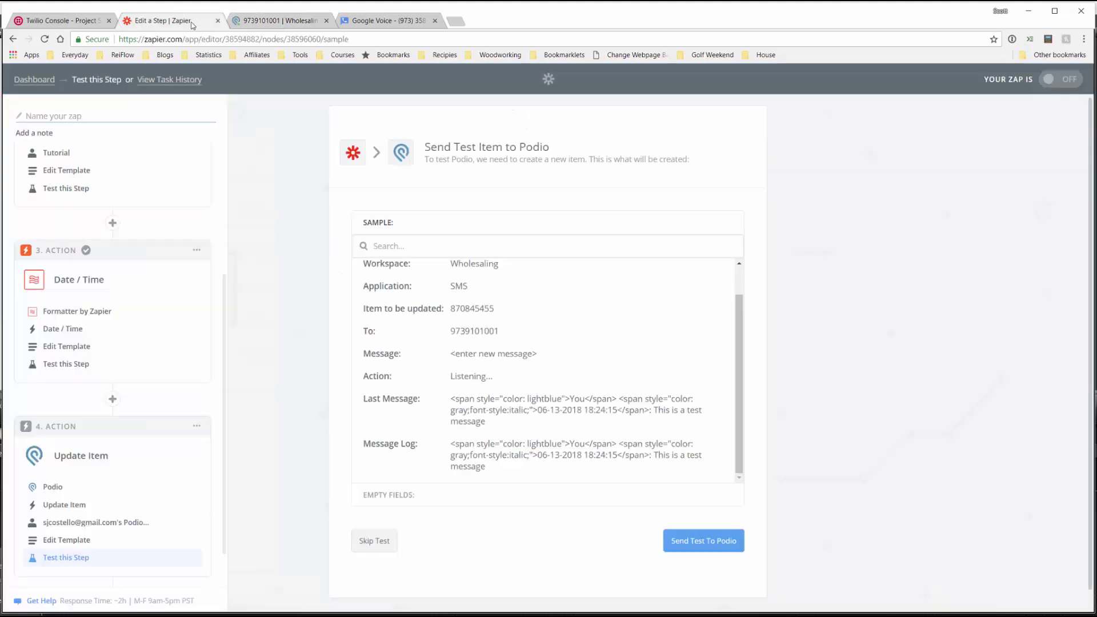
# Send the test item to Podio, check the dated message on the item, and reopen the Update Item template
pyautogui.click(686, 545)
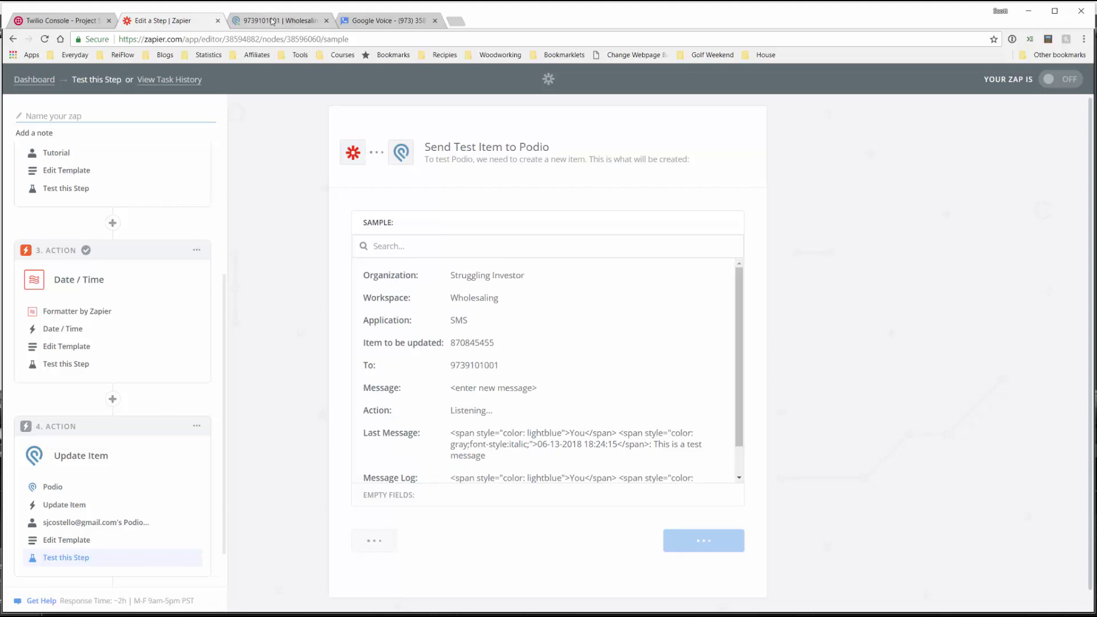
pyautogui.click(274, 21)
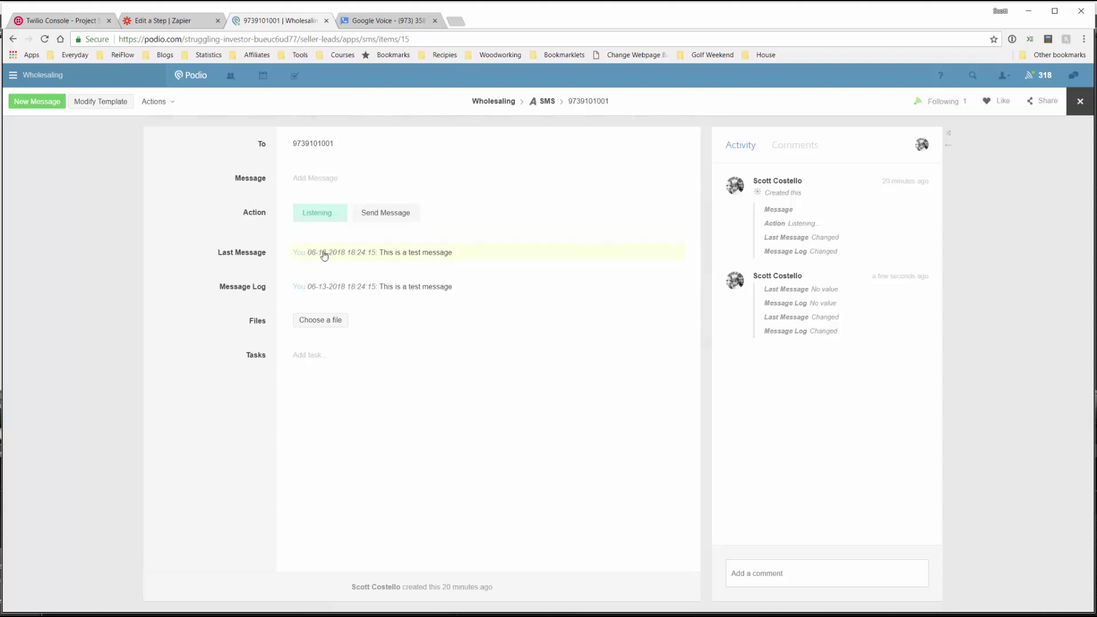
pyautogui.click(174, 20)
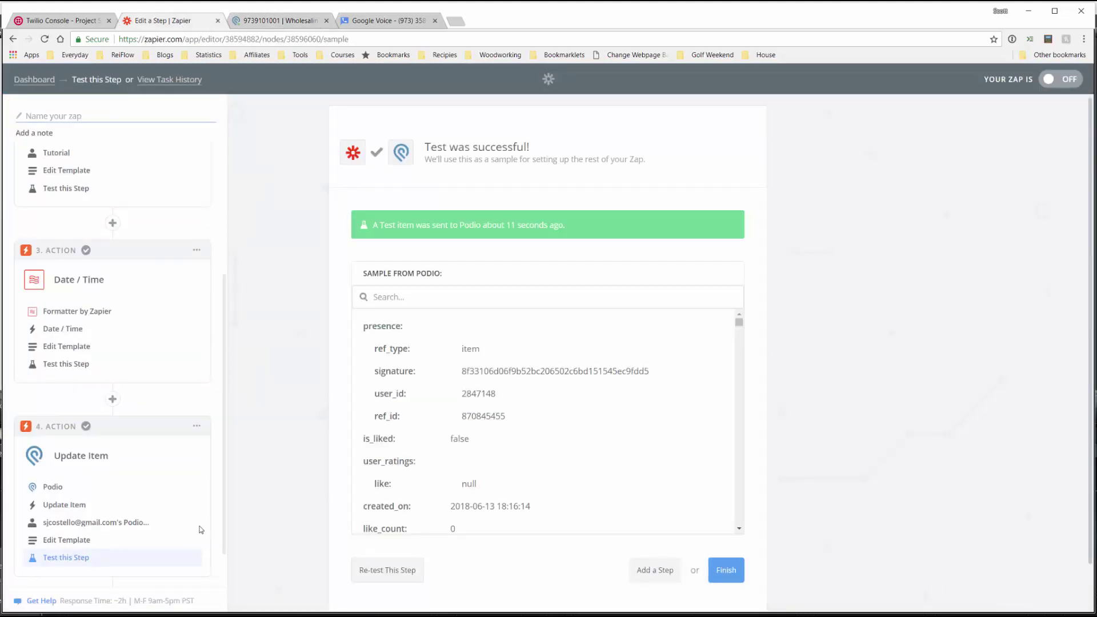
pyautogui.click(63, 541)
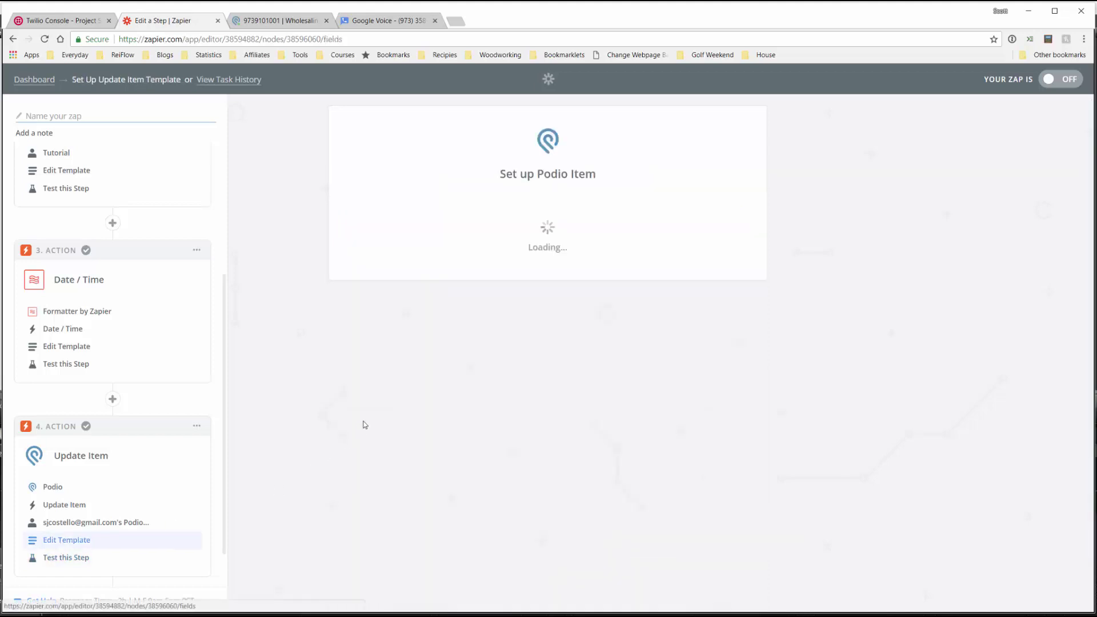
# Put parentheses around the Step 3 date pill in both Last Message and Message Log, then save
pyautogui.scroll(-5, 478, 455)
pyautogui.scroll(-3, 477, 454)
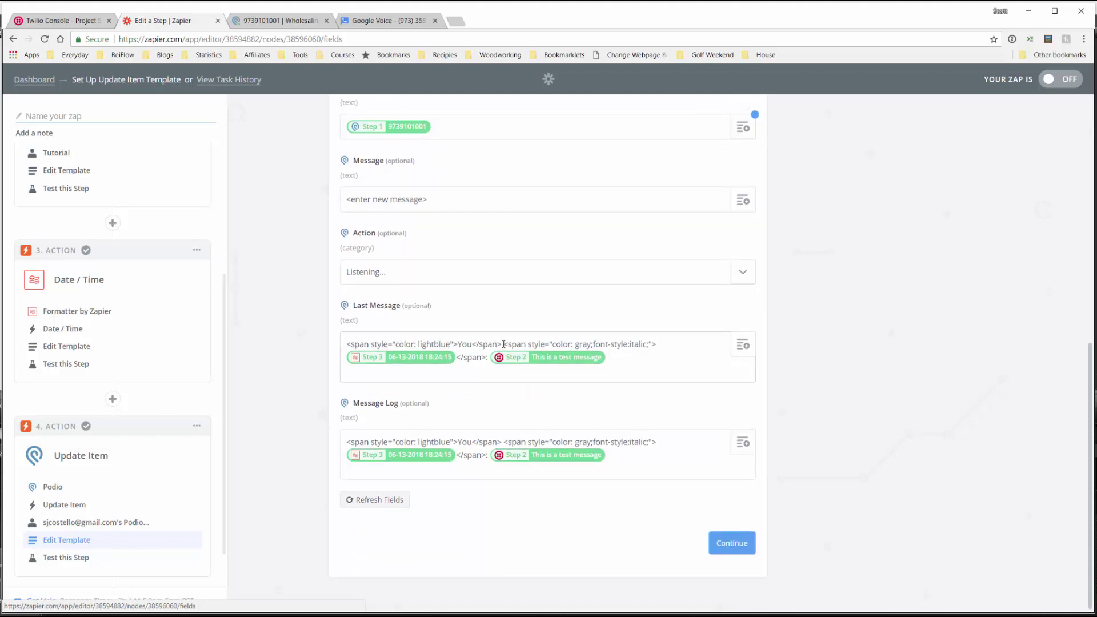
pyautogui.click(456, 357)
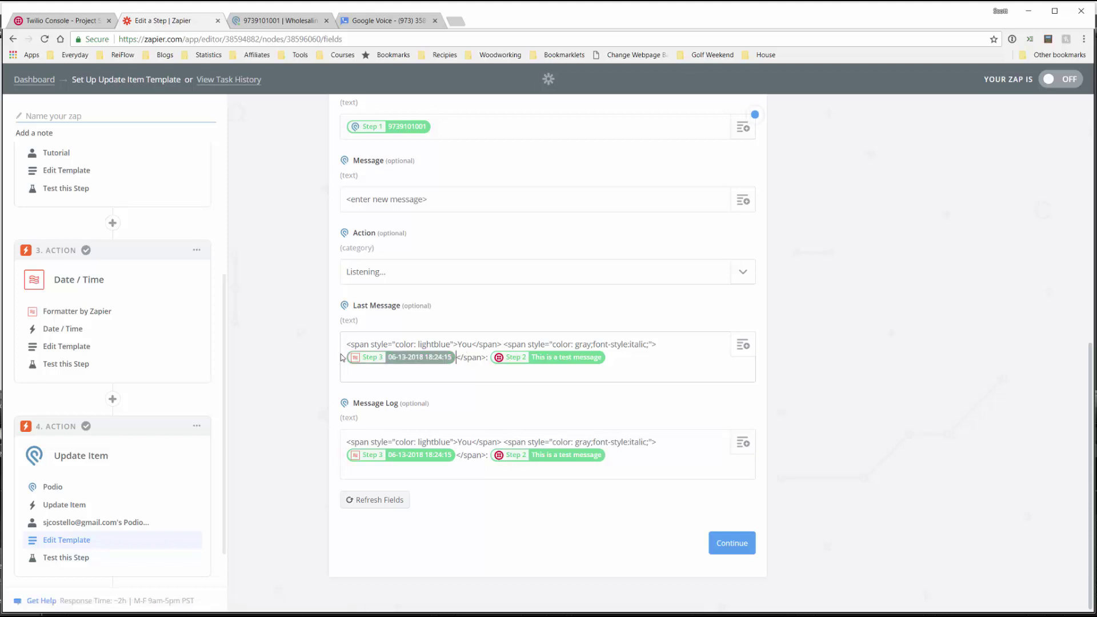
pyautogui.click(652, 344)
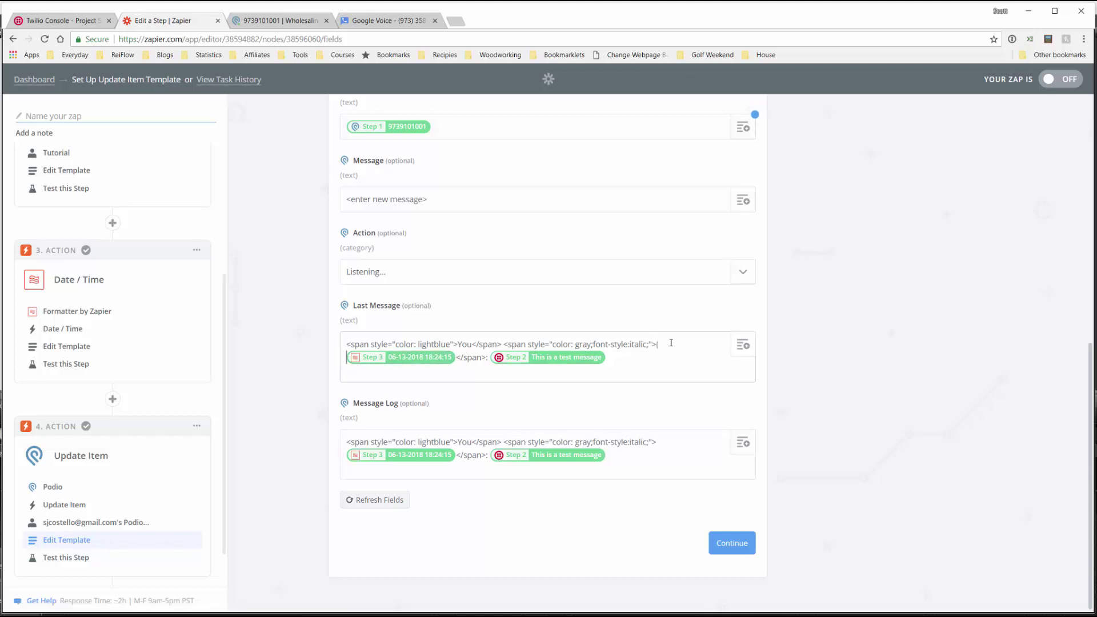
pyautogui.press('Right')
pyautogui.write(')')
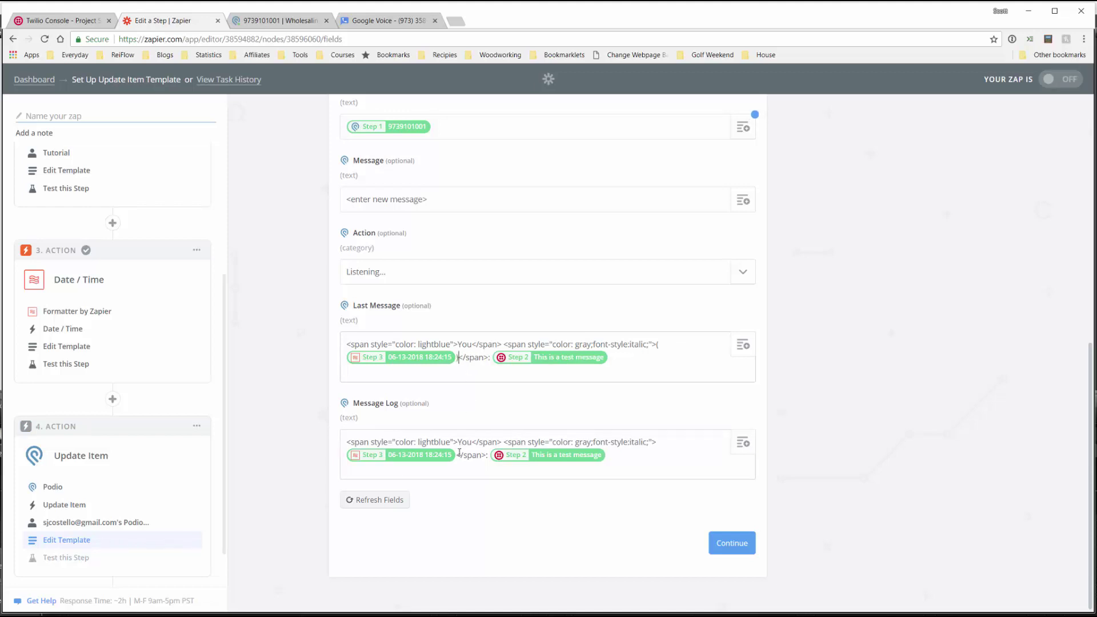
pyautogui.click(457, 454)
pyautogui.write(')')
pyautogui.press('Right')
pyautogui.write('(')
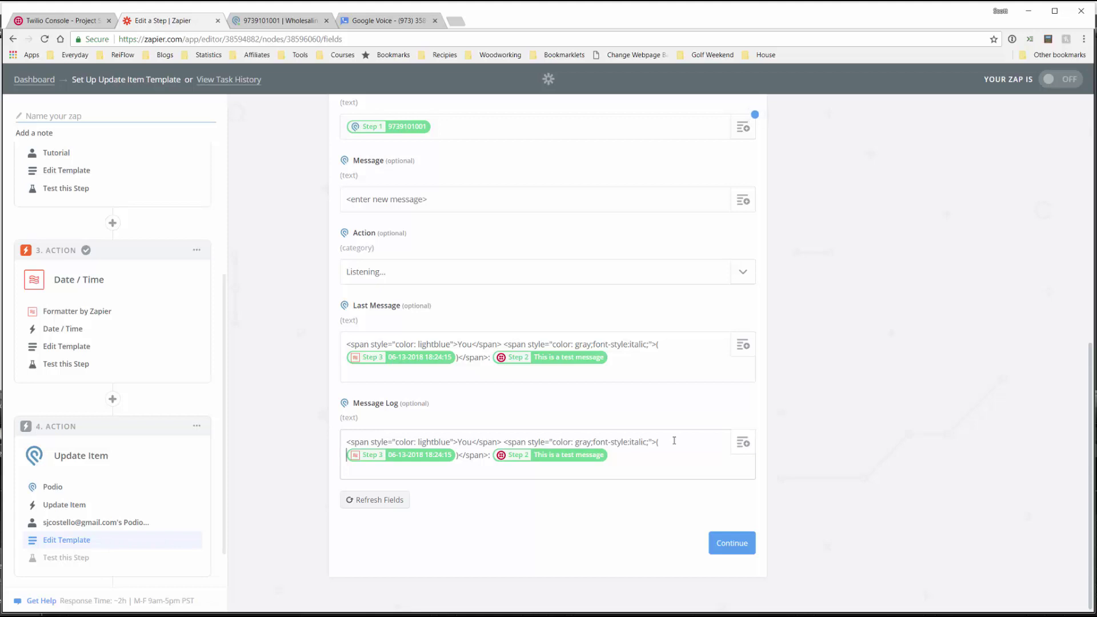
pyautogui.click(731, 543)
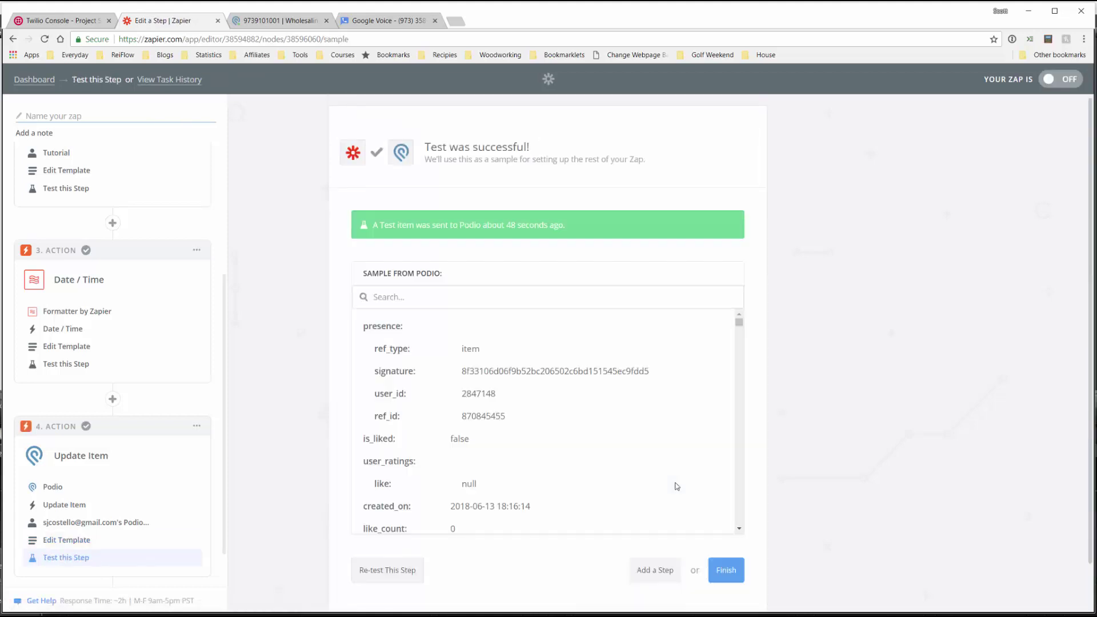
# Re-test the Update Item step and confirm the Podio SMS item shows the parenthesized date
pyautogui.scroll(-5, 614, 524)
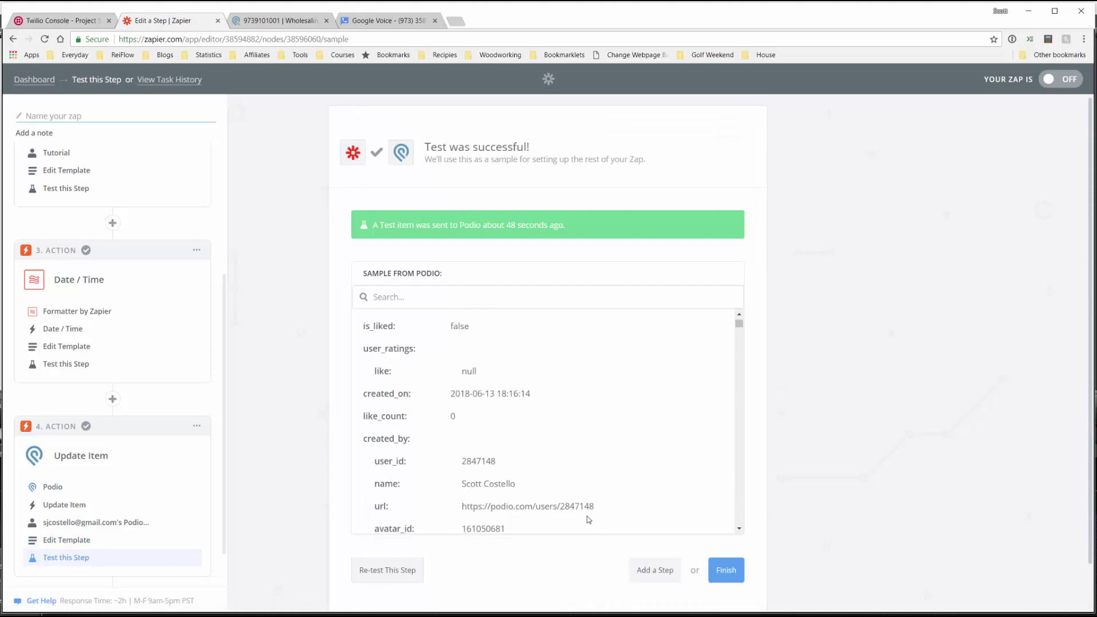
pyautogui.click(418, 581)
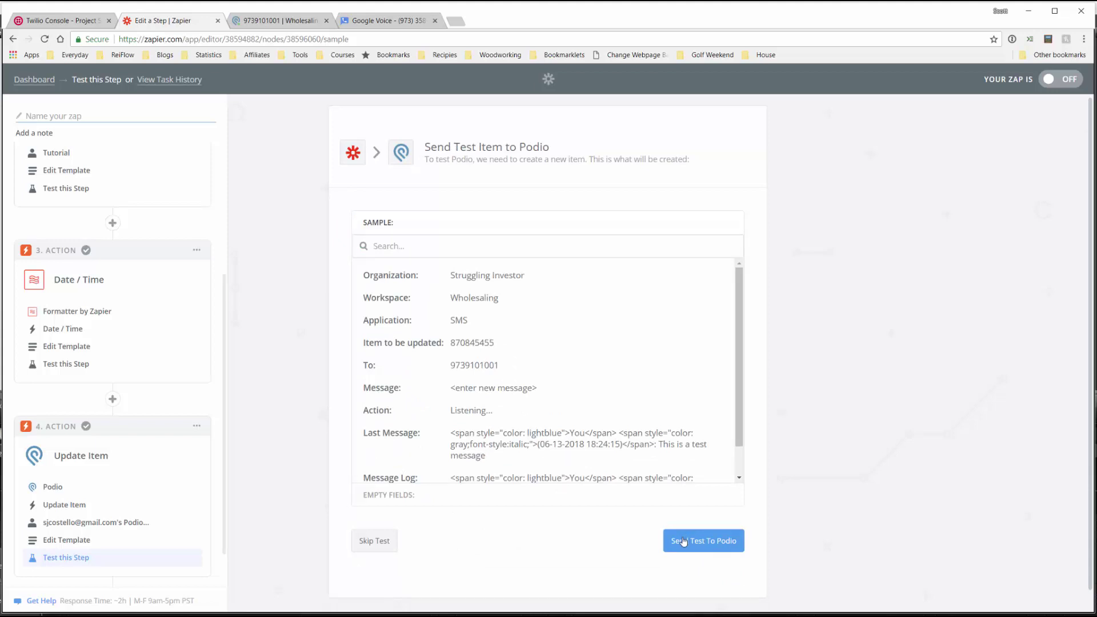
pyautogui.click(683, 541)
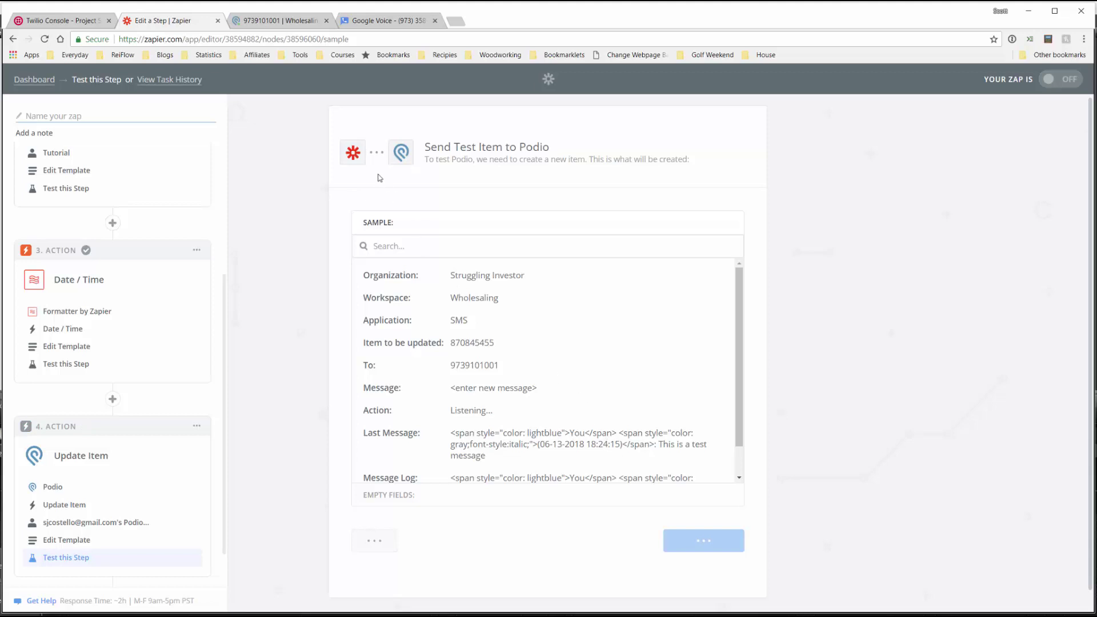
pyautogui.click(294, 23)
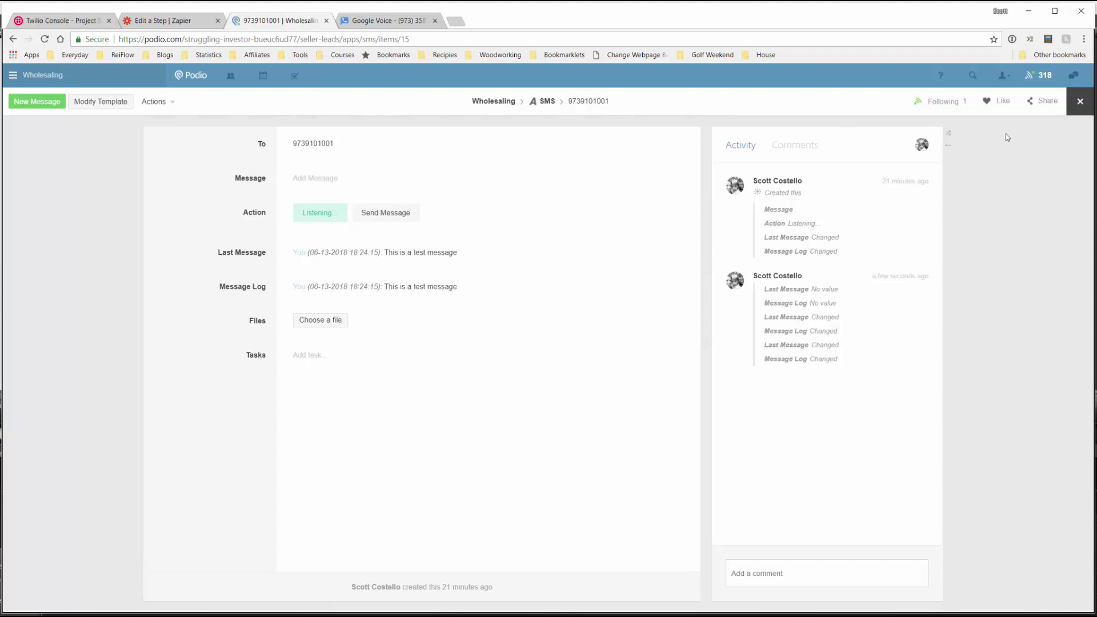
pyautogui.click(171, 23)
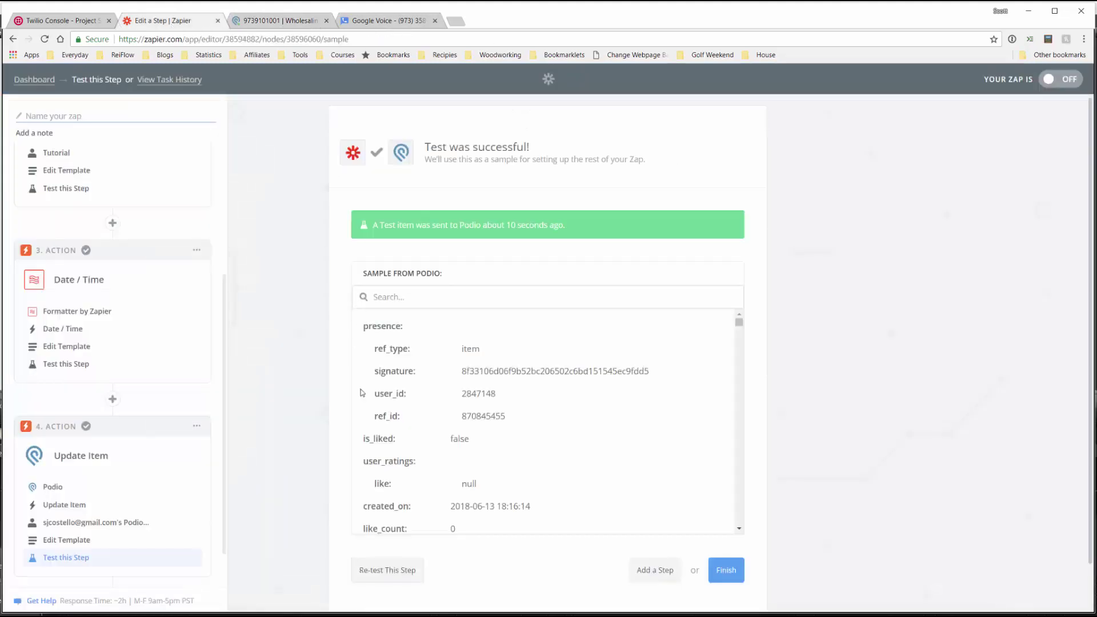
# Name the zap 'Send SMS - New Item', switch it on, and close the zap page
pyautogui.click(728, 571)
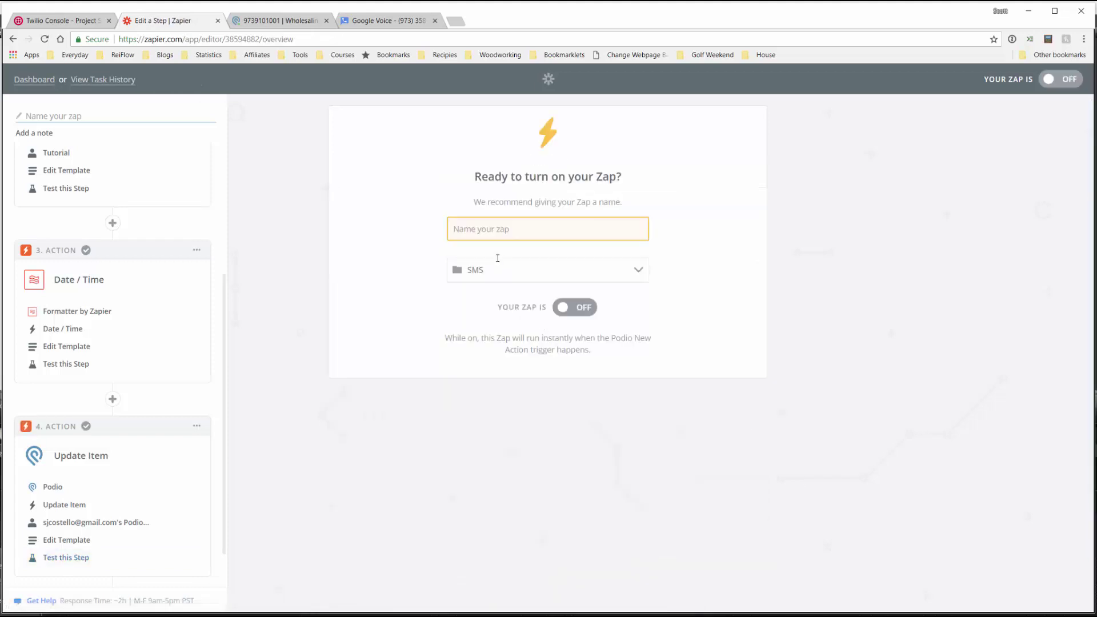
pyautogui.write('Send SMS')
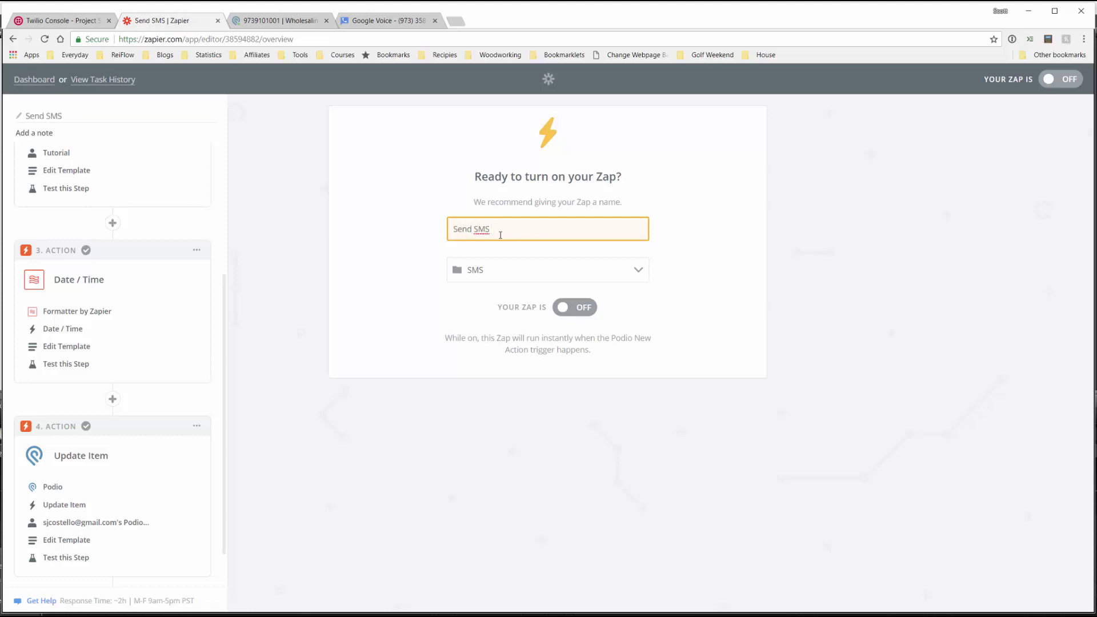
pyautogui.write(' - New Item')
pyautogui.click(568, 308)
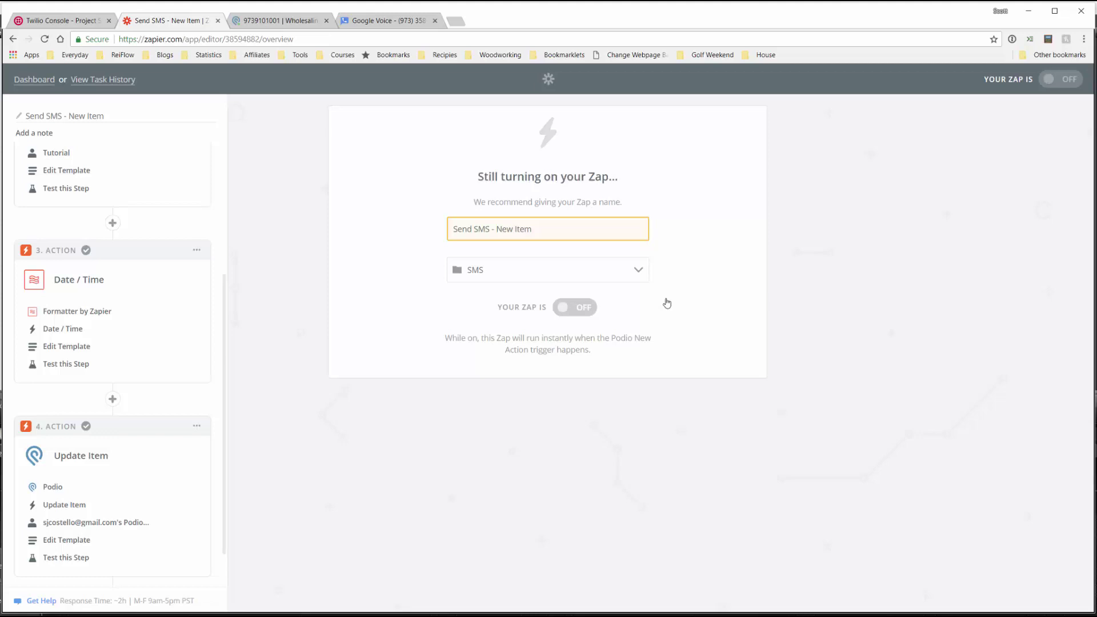
pyautogui.hotkey('ctrl', 'w')
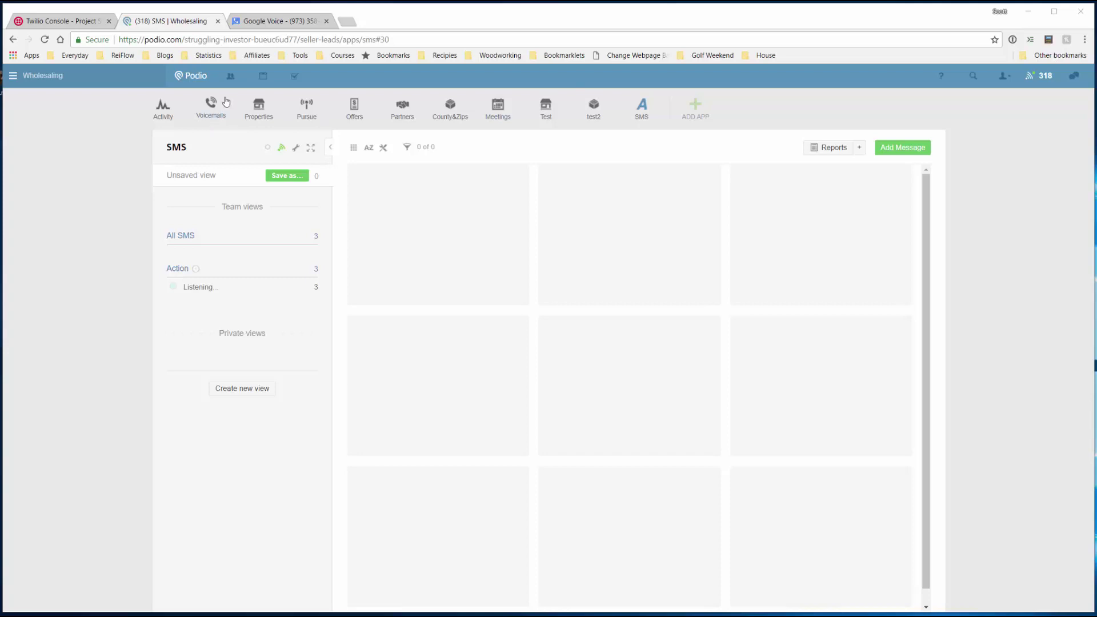
# Save a new SMS item to the recipient's phone number with the message 'Hello from my tutorial'
pyautogui.click(900, 148)
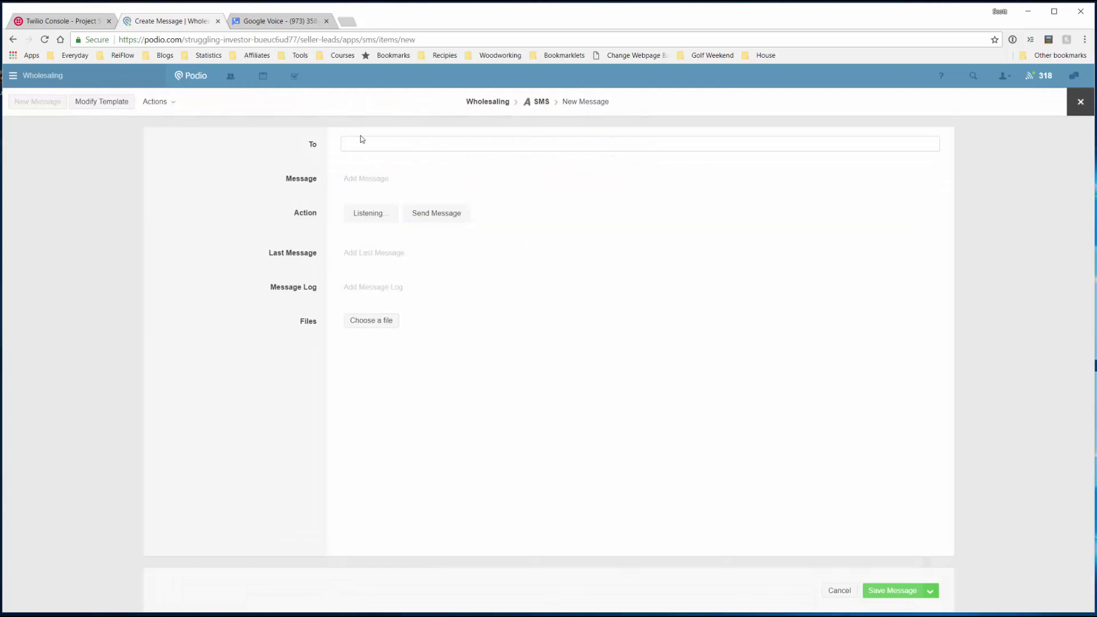
pyautogui.click(364, 145)
pyautogui.click(413, 176)
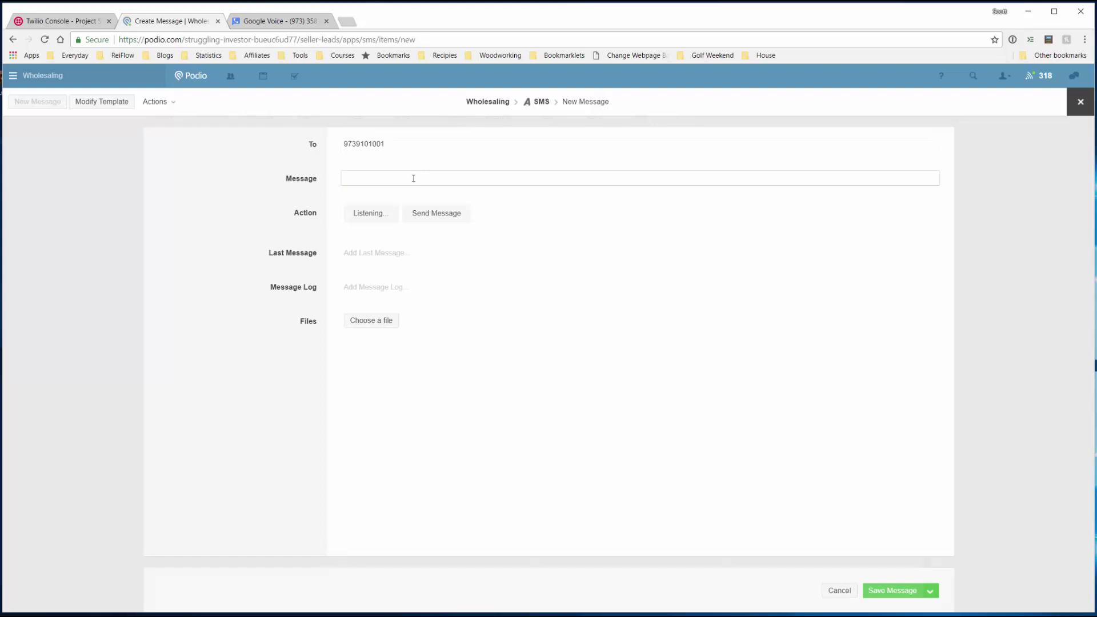
pyautogui.write('Hello from my tutorial!')
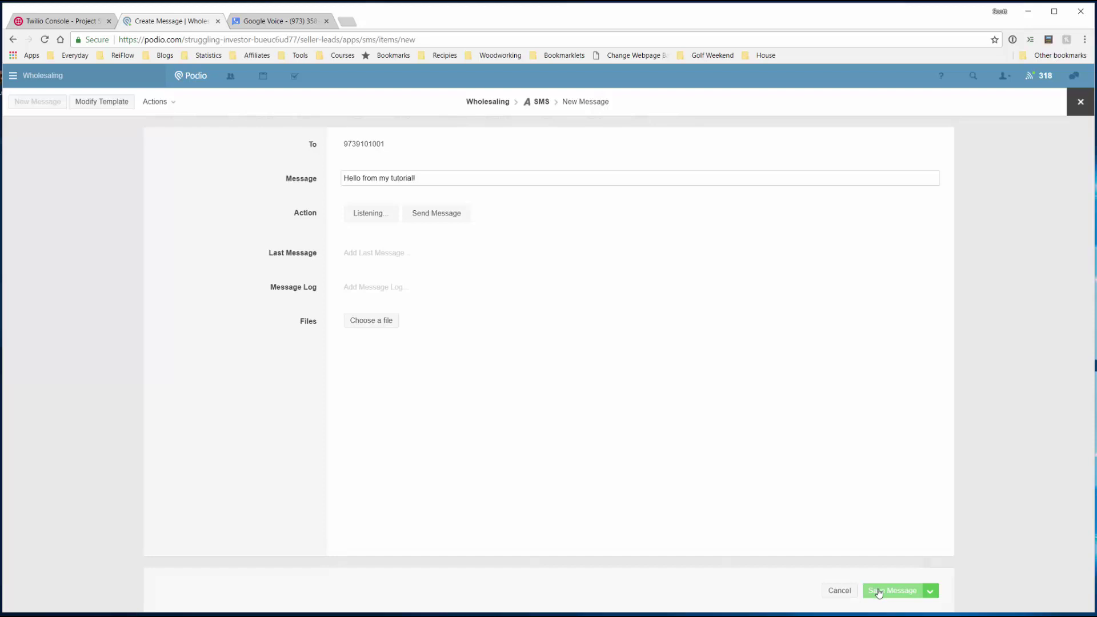
pyautogui.click(868, 585)
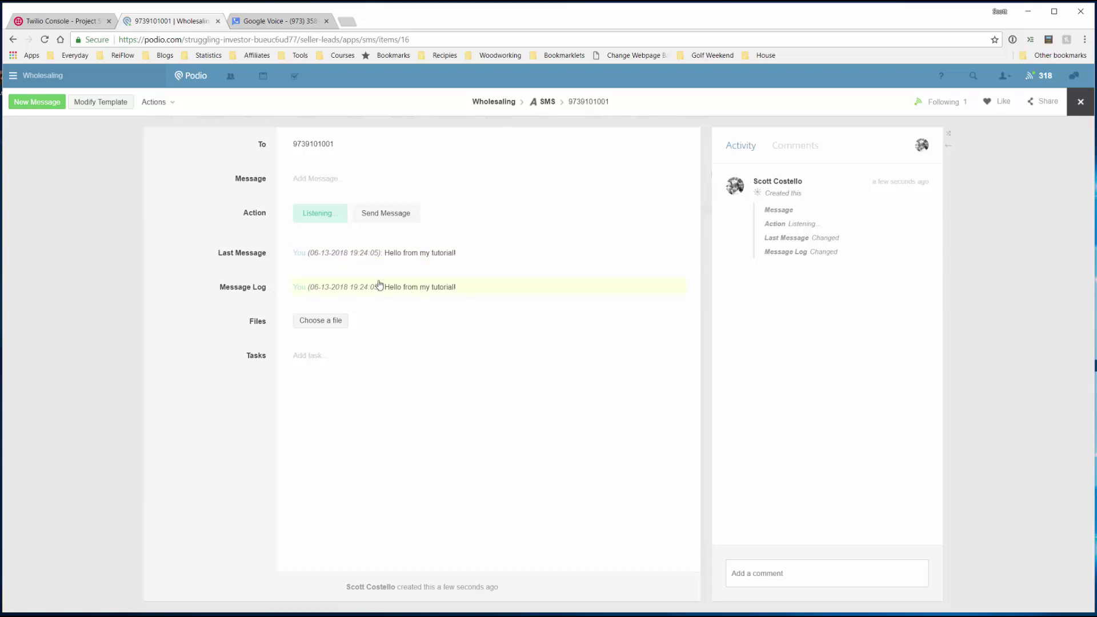
pyautogui.click(284, 23)
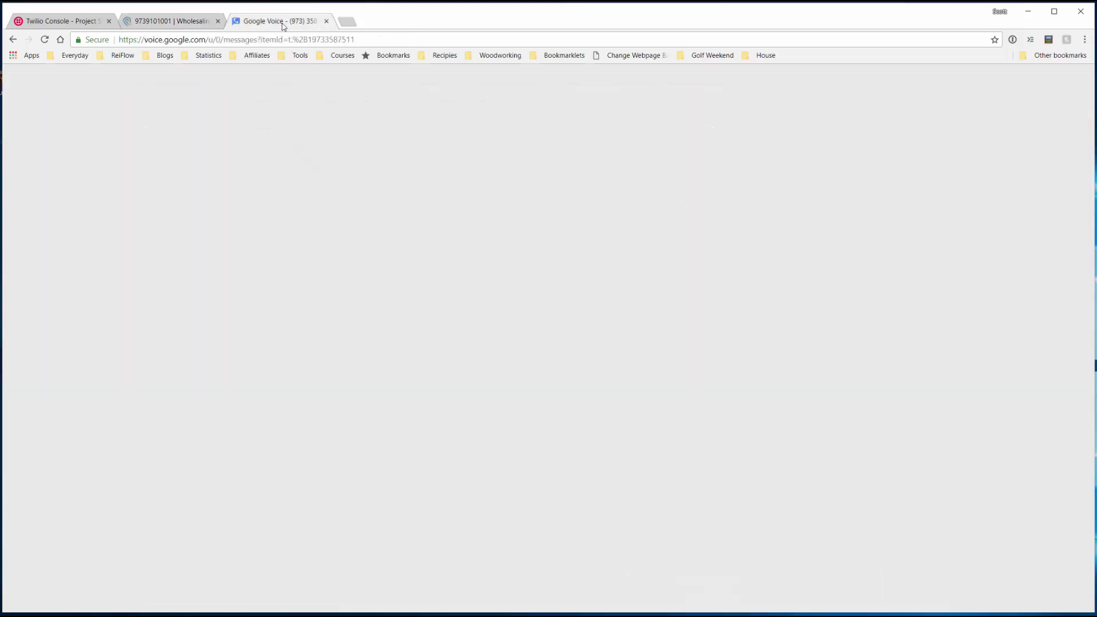
pyautogui.click(110, 179)
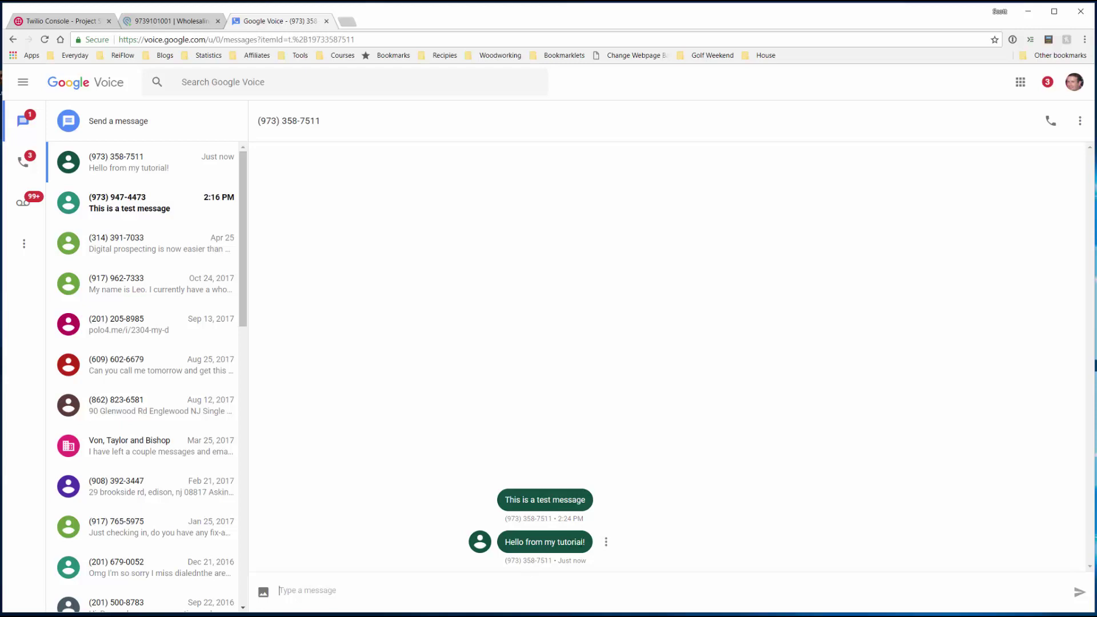
pyautogui.click(508, 582)
pyautogui.click(172, 22)
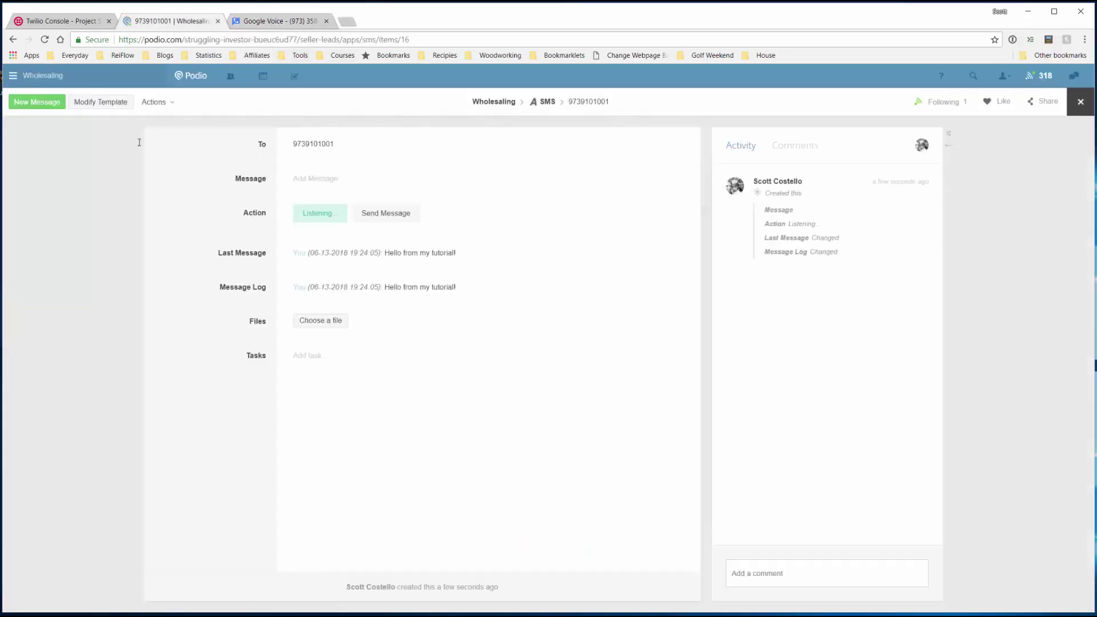